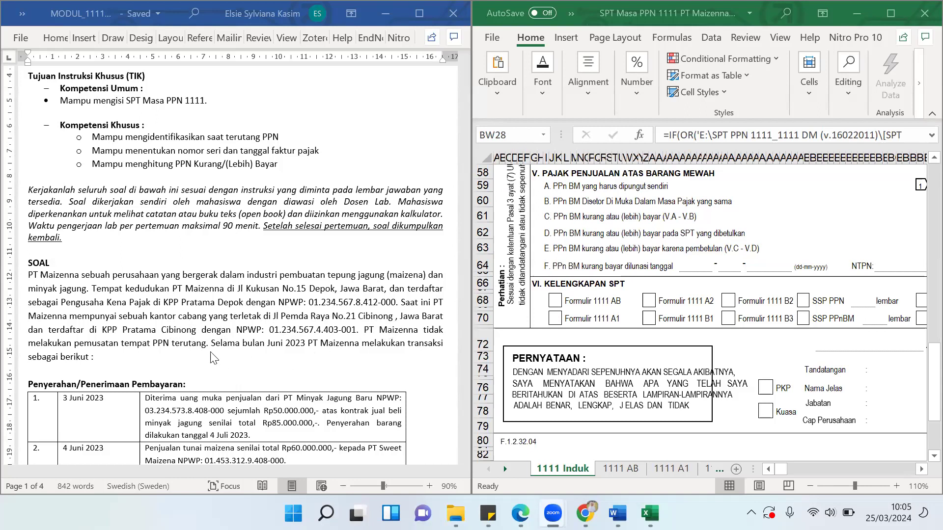
Highlight the statement in the SOAL paragraph that PT Maizenna does not centralise its place of PPN liability
left_click(367, 331)
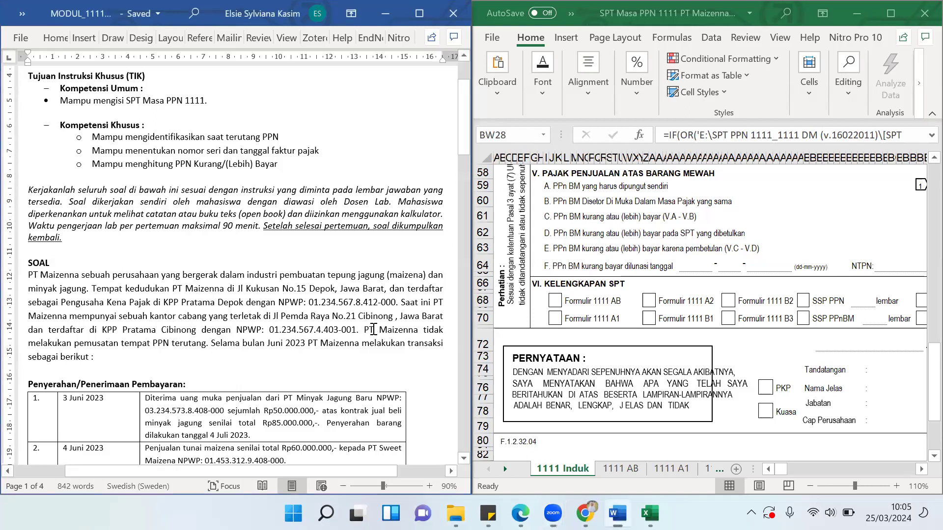
left_click_drag(366, 331, 444, 330)
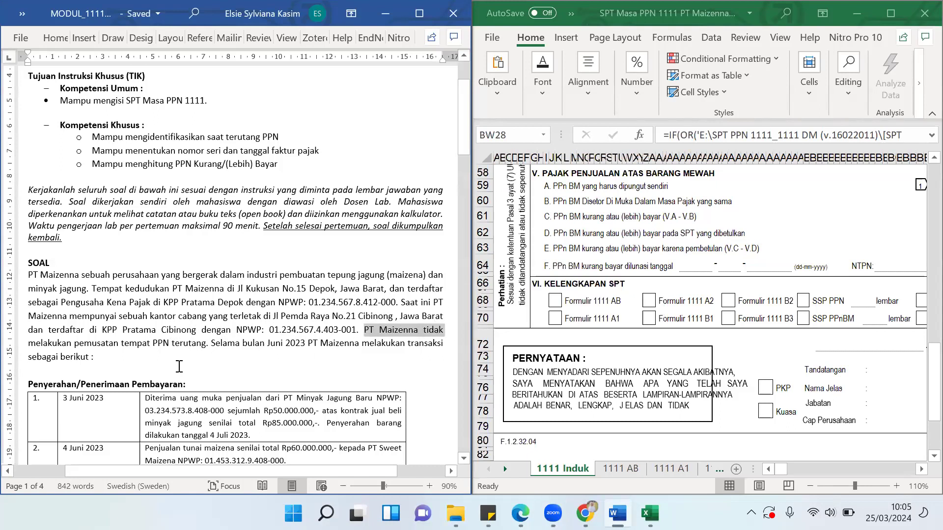
left_click_drag(30, 344, 206, 343)
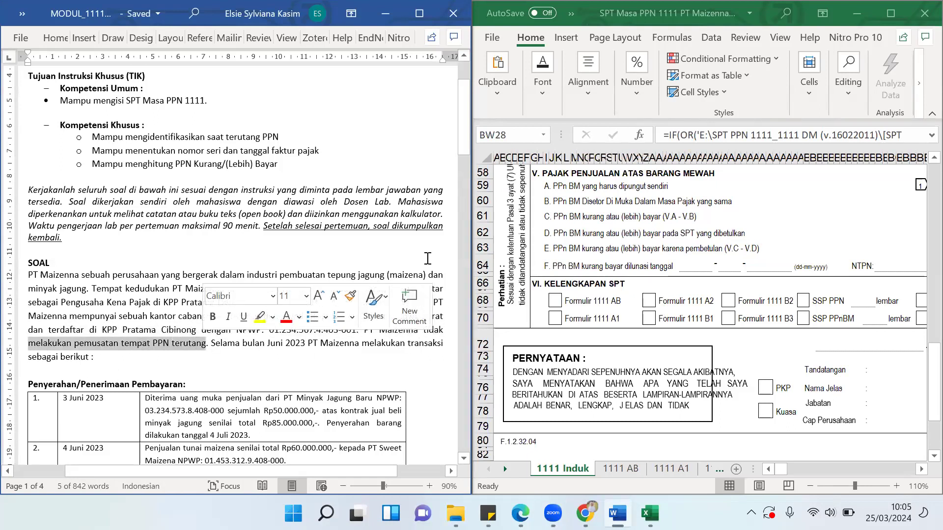
left_click(538, 108)
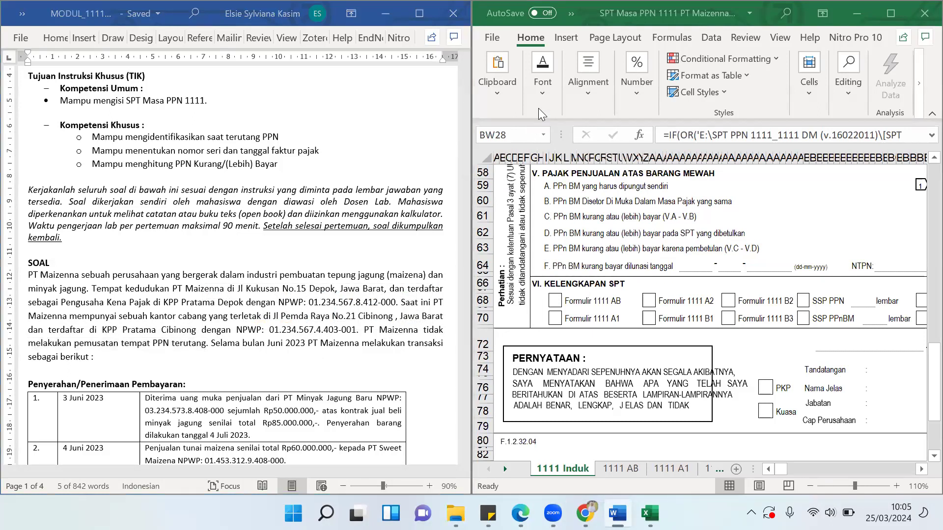
key("alt+Tab")
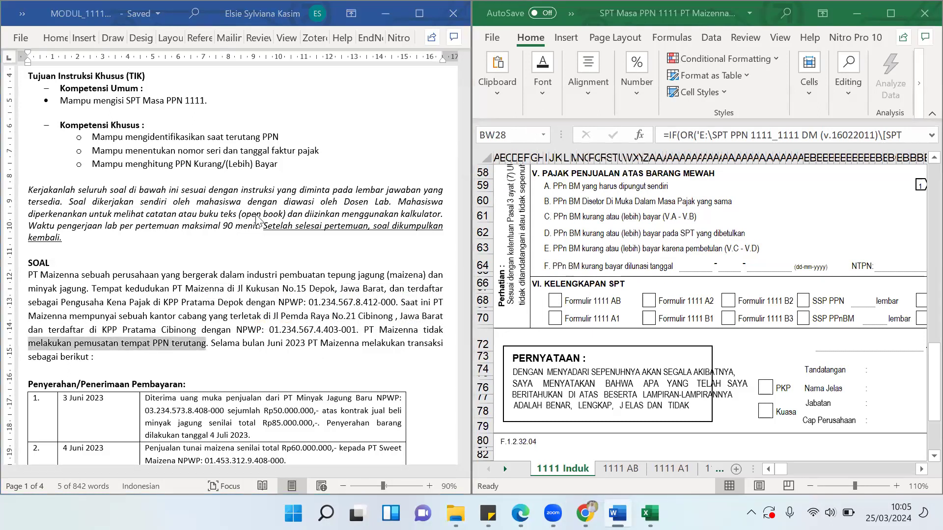
left_click(416, 109)
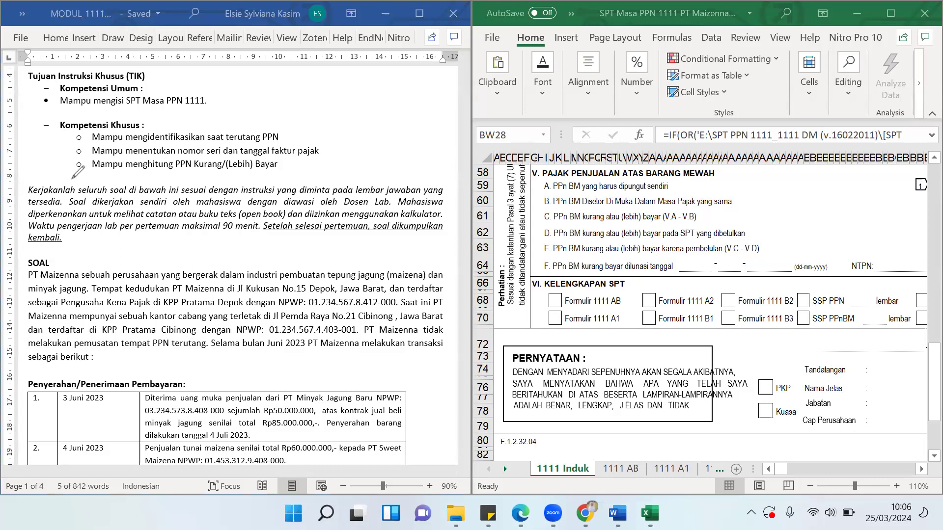
left_click_drag(364, 330, 443, 329)
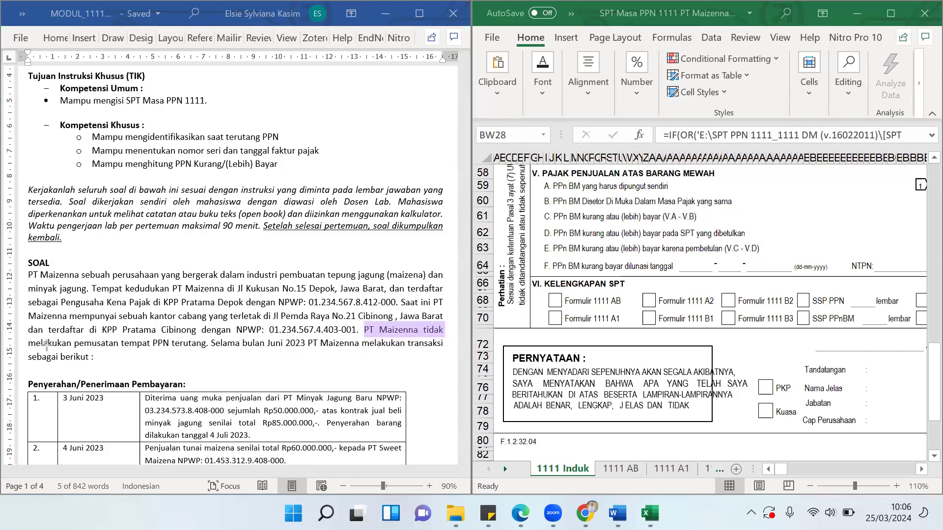
left_click_drag(43, 343, 206, 343)
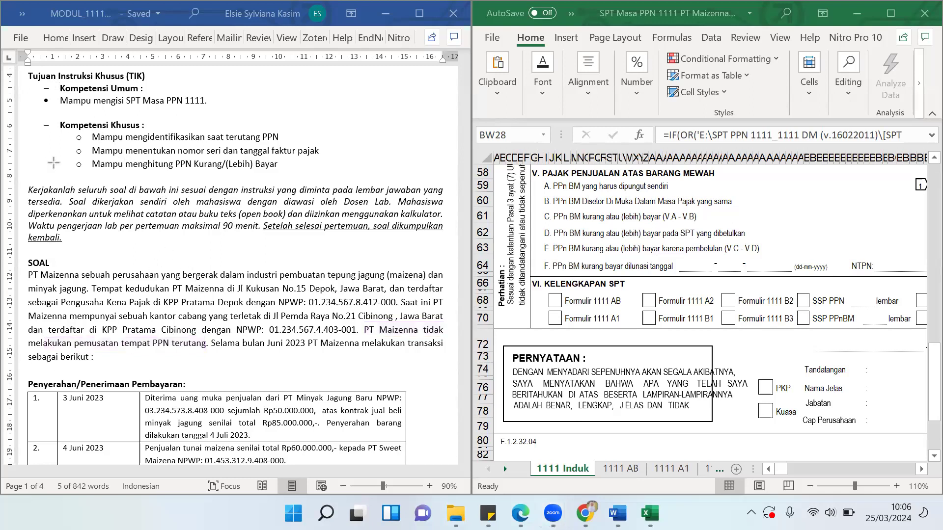
Highlight the down payment, corn oil goods, both rupiah amounts and both dates in the 3 Juni 2023 delivery transaction
scroll(156, 300, "down", 5)
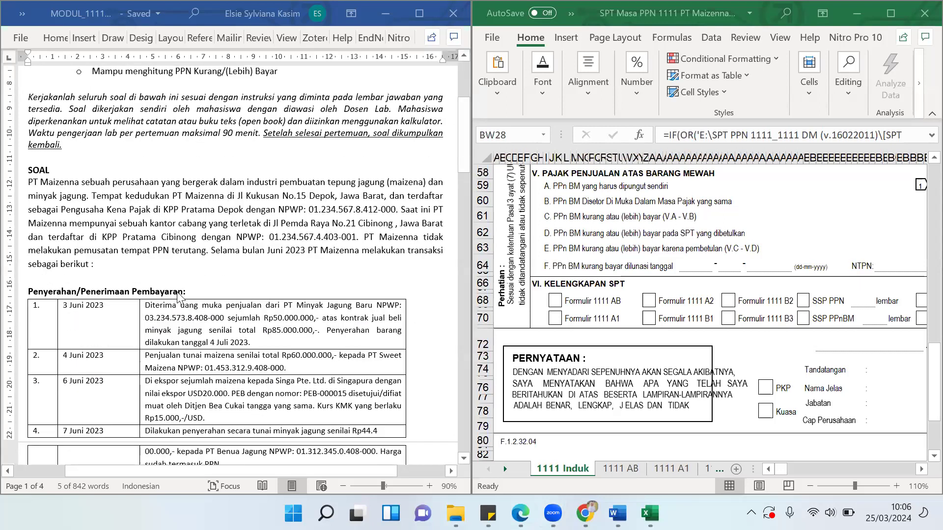
scroll(186, 302, "down", 1)
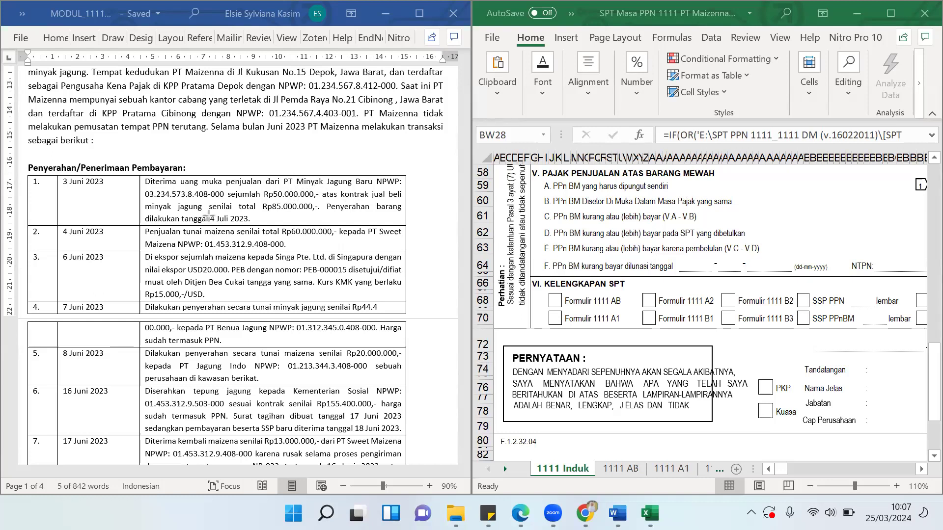
left_click_drag(151, 201, 203, 207)
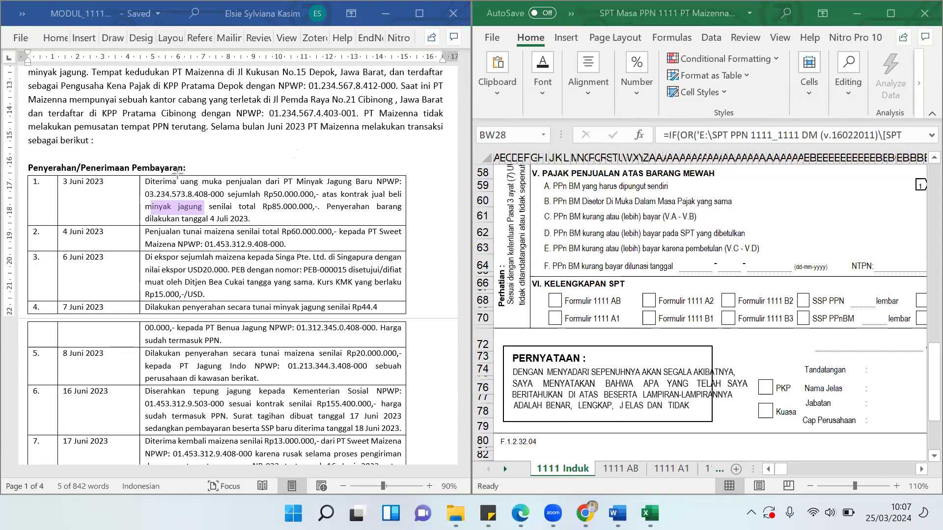
left_click_drag(180, 175, 319, 214)
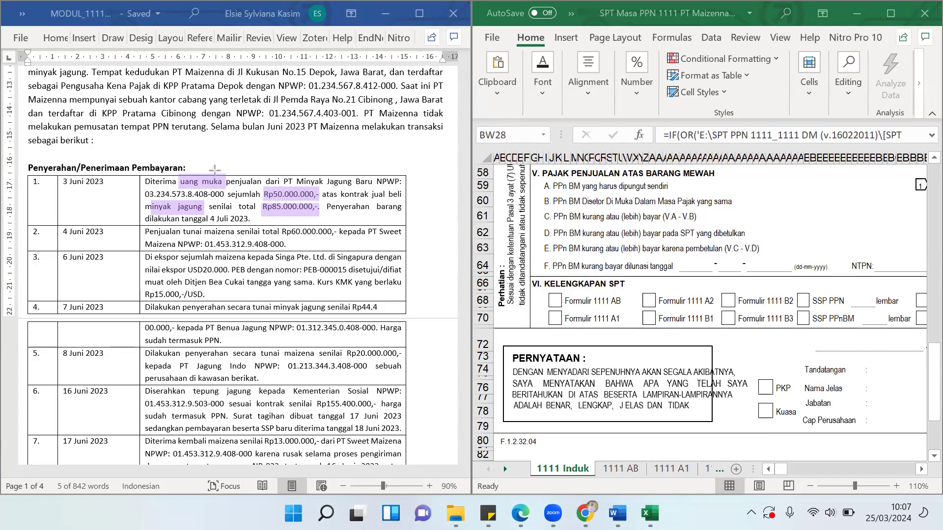
left_click_drag(61, 178, 117, 185)
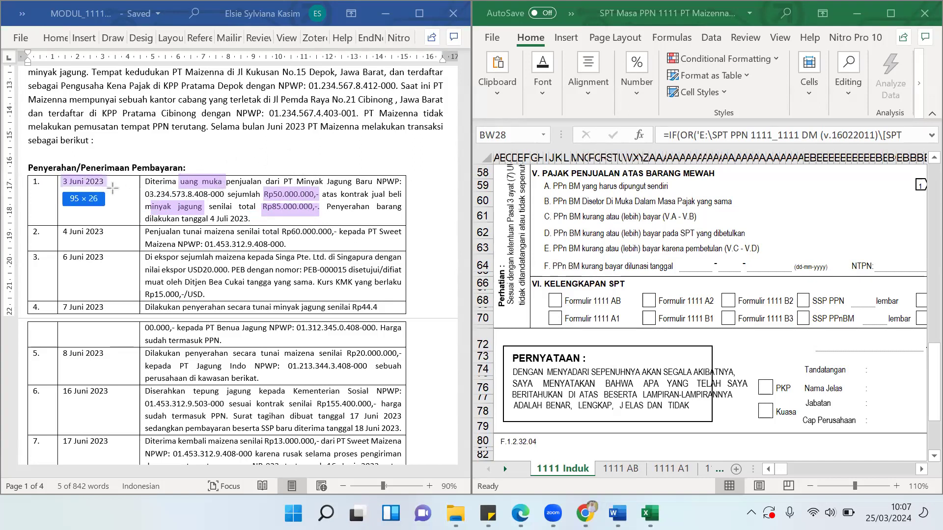
left_click_drag(207, 211, 253, 226)
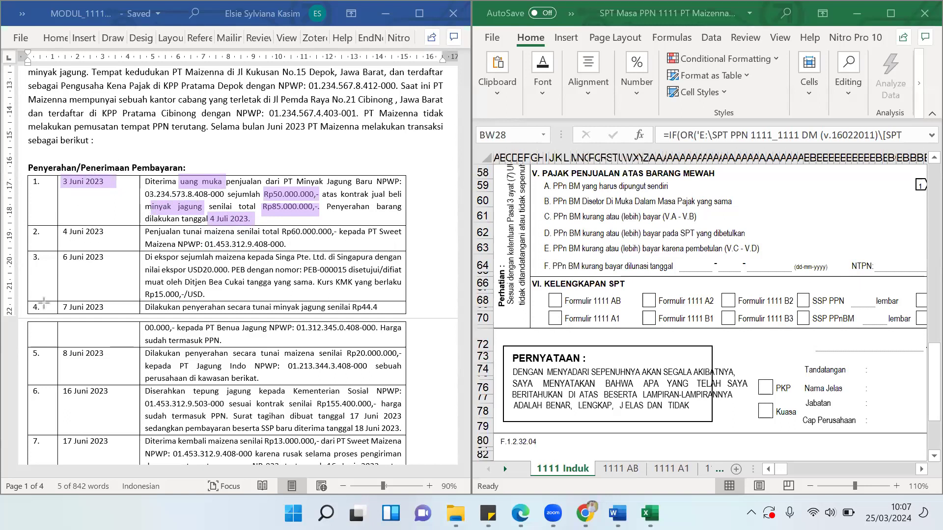
Erase the highlights on 4 Juli 2023 and Rp85.000.000, and clear the remaining ones in the first delivery transaction
left_click(235, 217)
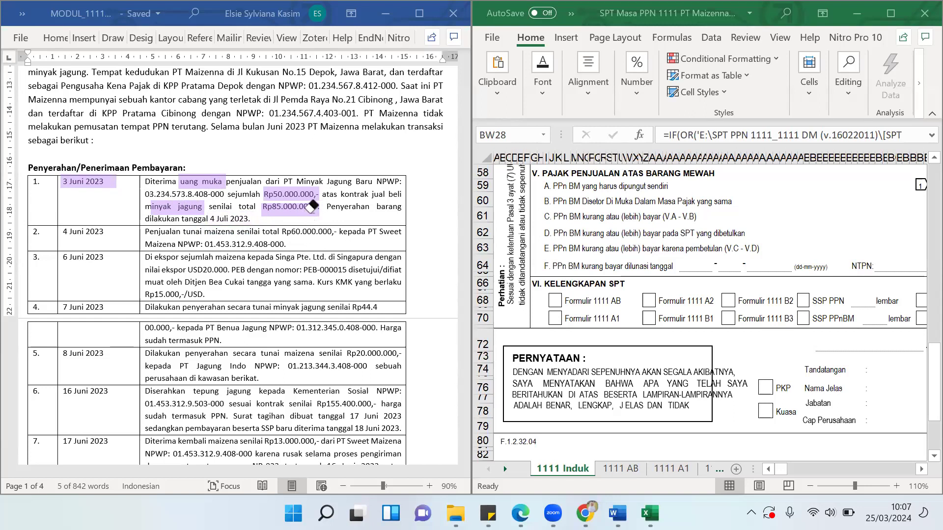
left_click(311, 207)
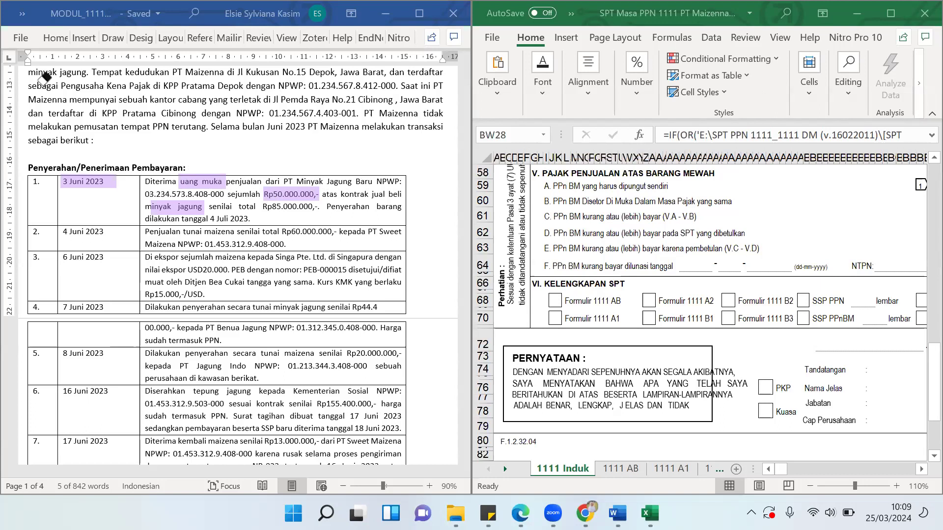
left_click(44, 334)
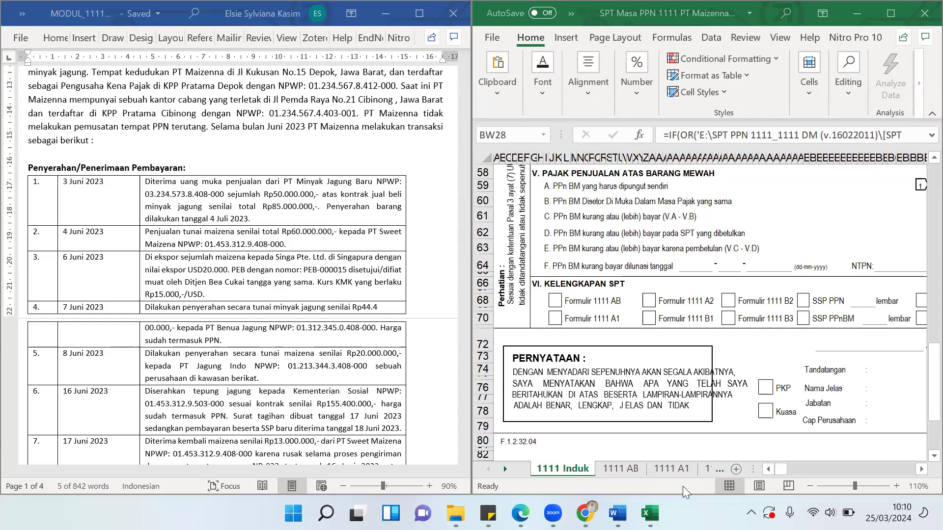
Bring up the first rows of the 1111 A2 worksheet in the SPT Masa PPN workbook at 80% zoom
left_click(675, 469)
left_click(505, 470)
left_click(505, 471)
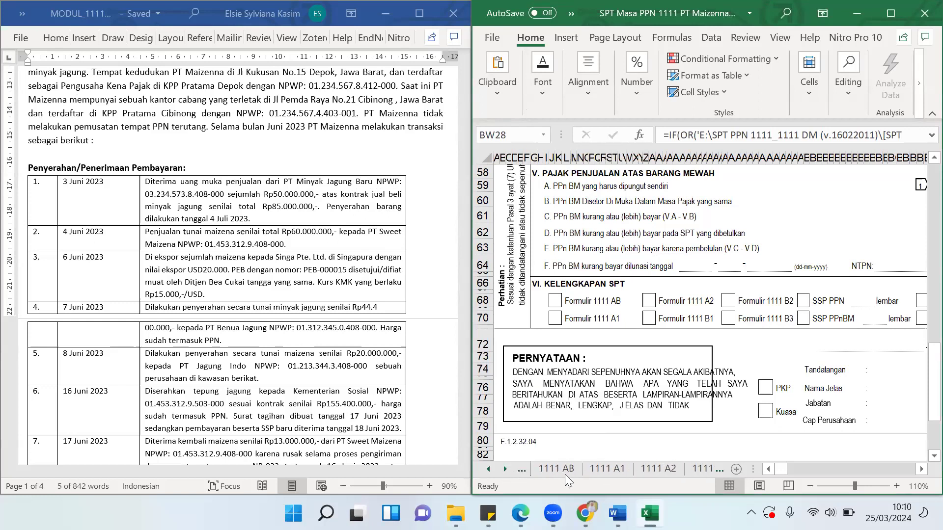
left_click(673, 469)
scroll(782, 358, "up", 6)
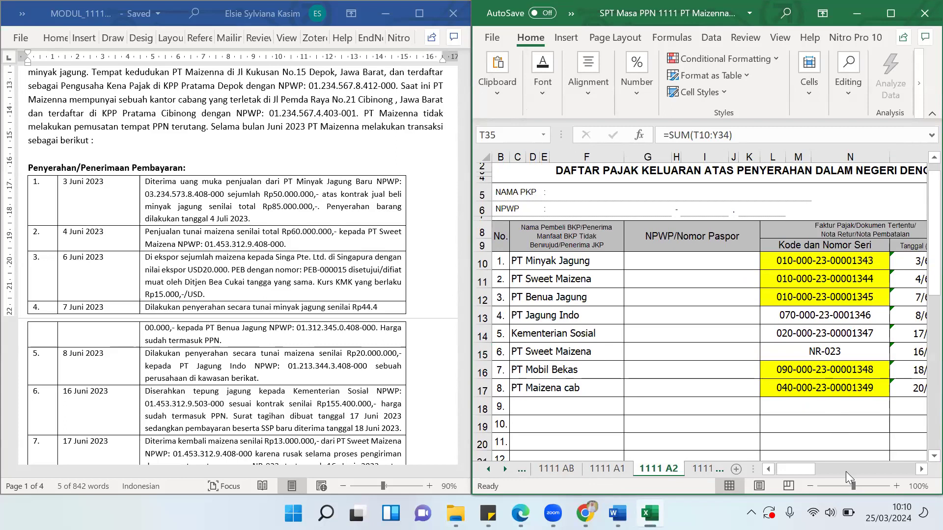
left_click(809, 485)
left_click(809, 485)
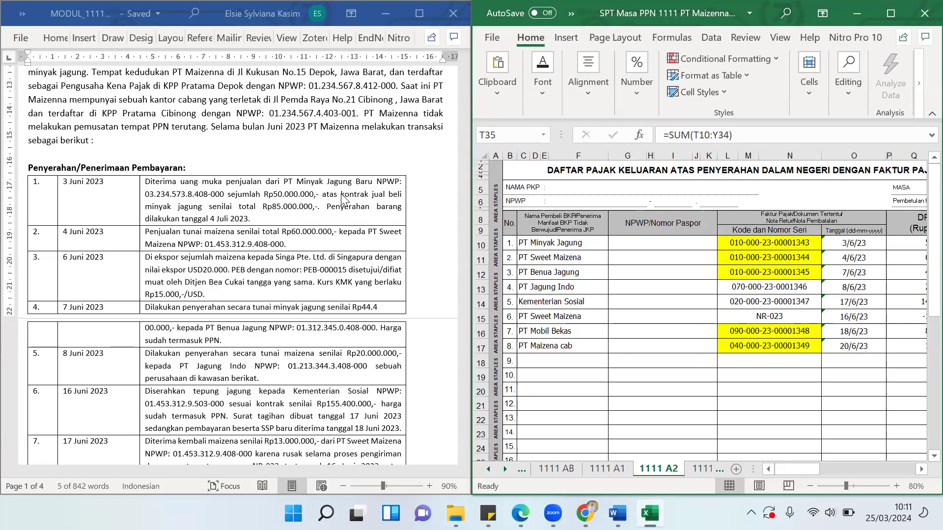
Review the remaining deliveries, the purchase transactions and the additional information in the module document, and return to the first deliveries
scroll(289, 283, "down", 10)
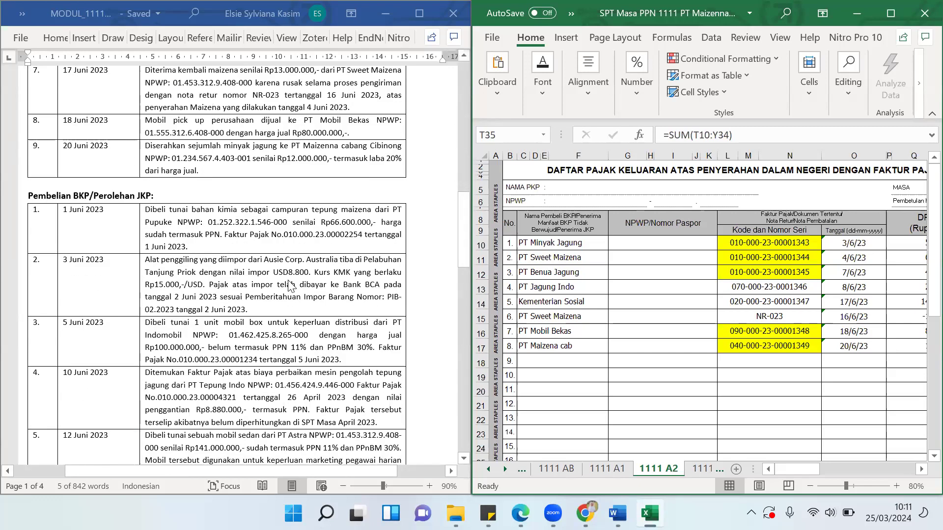
scroll(290, 285, "down", 10)
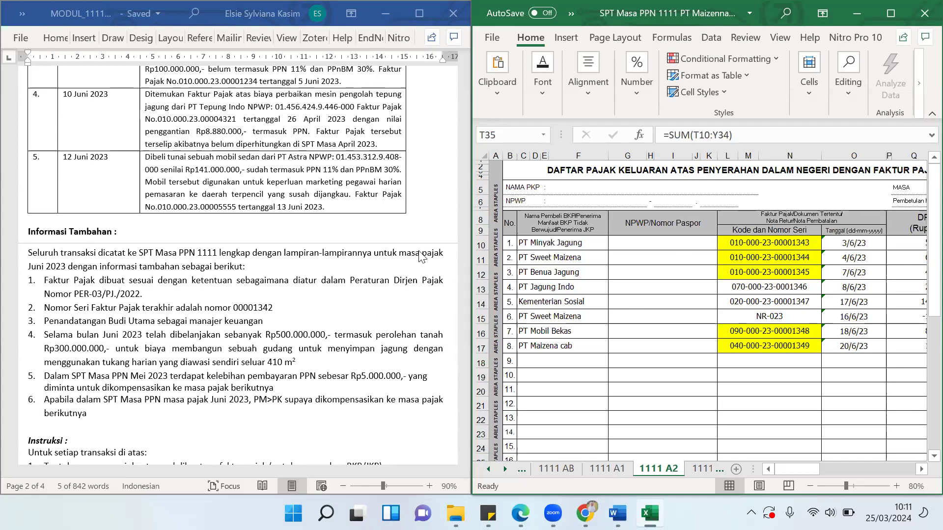
scroll(419, 239, "up", 15)
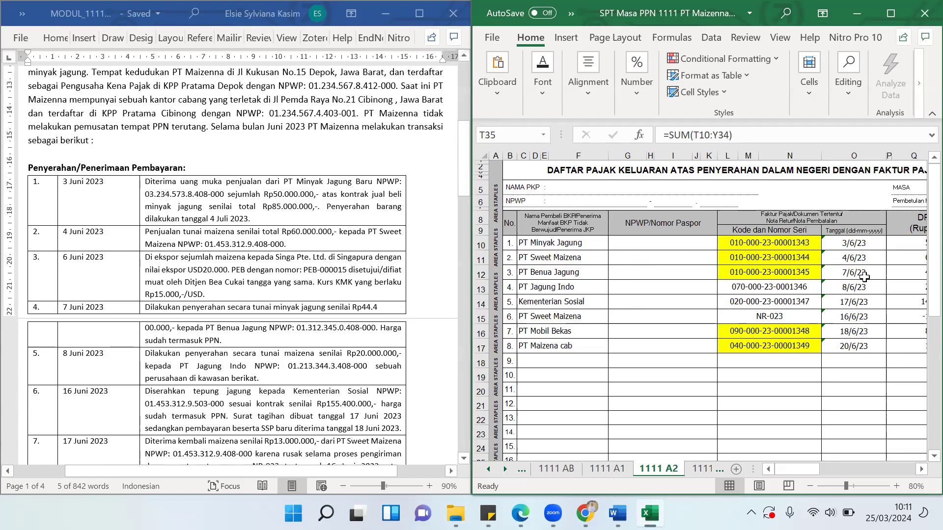
Examine the DPP and PPN columns of form 1111 A2 and the PPN formula in the first row
left_click_drag(794, 467, 813, 464)
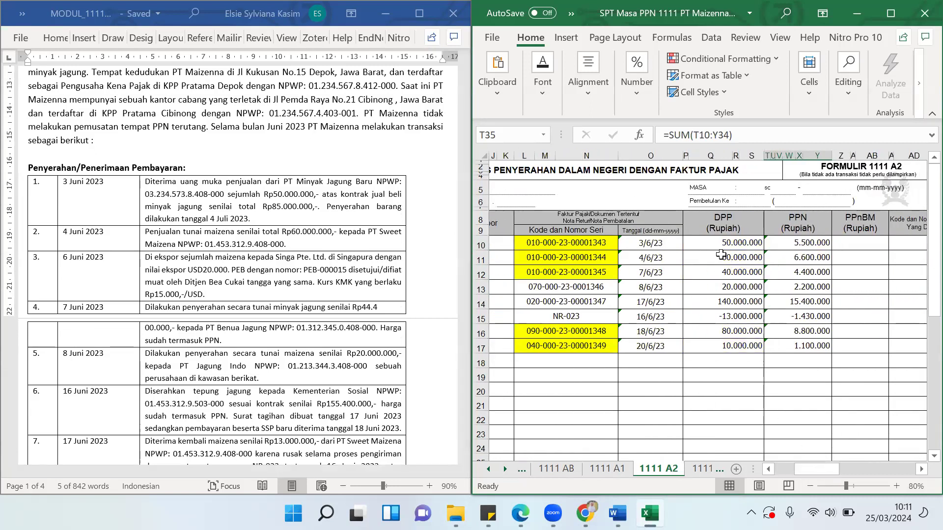
left_click(816, 242)
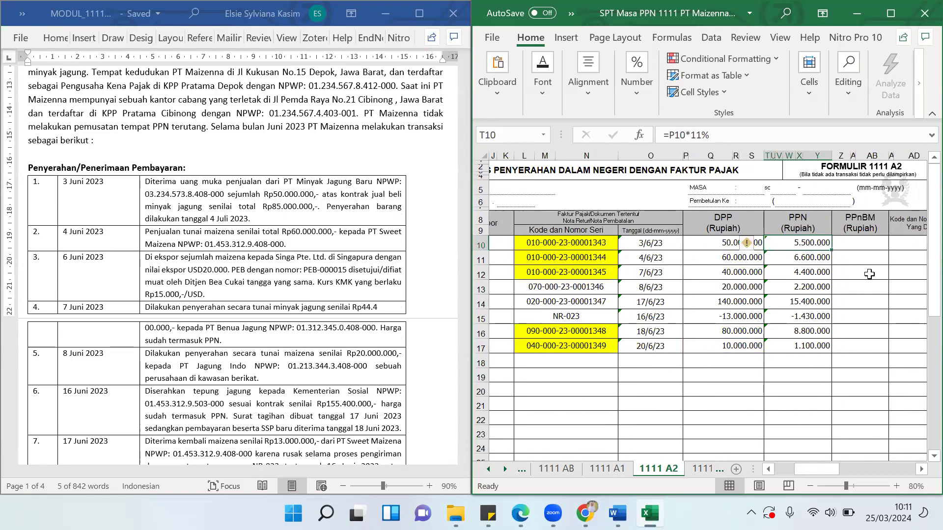
left_click_drag(827, 470, 795, 476)
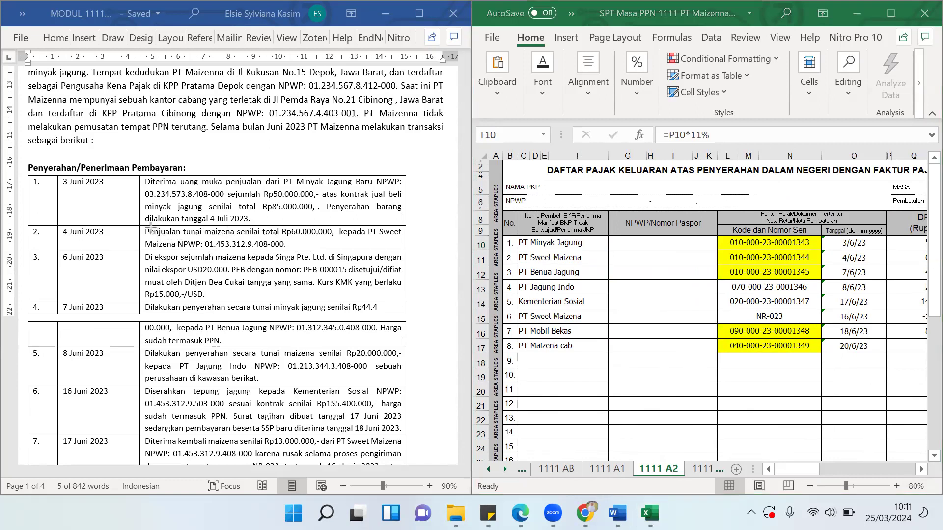
Highlight the 4 Juni 2023 cash sale and its date, plus the invoice code, serial ending and date in the matching 1111 A2 row
left_click_drag(149, 227, 335, 240)
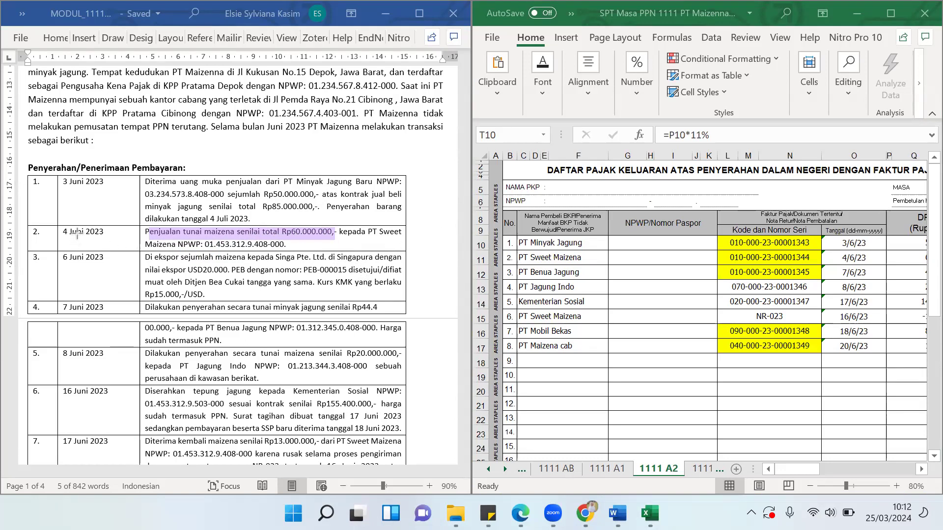
left_click_drag(62, 226, 119, 239)
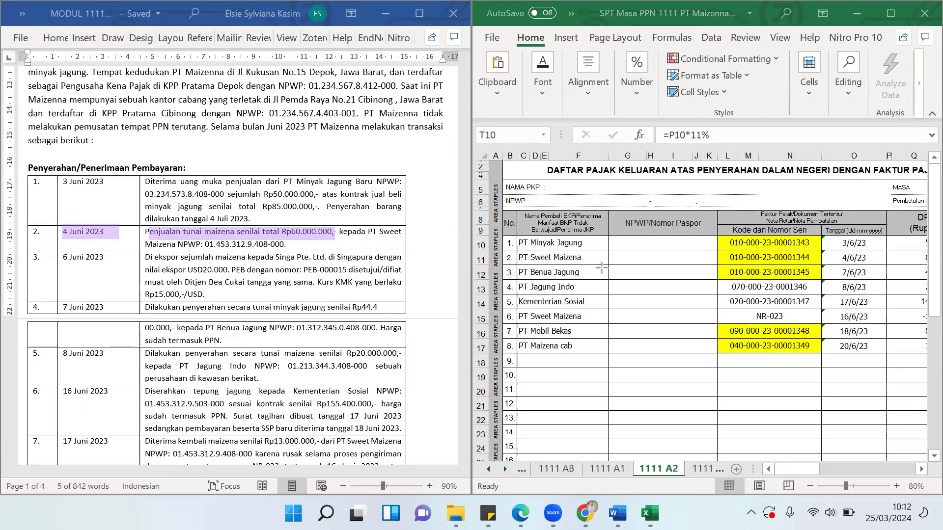
left_click_drag(721, 252, 745, 265)
left_click_drag(792, 253, 810, 264)
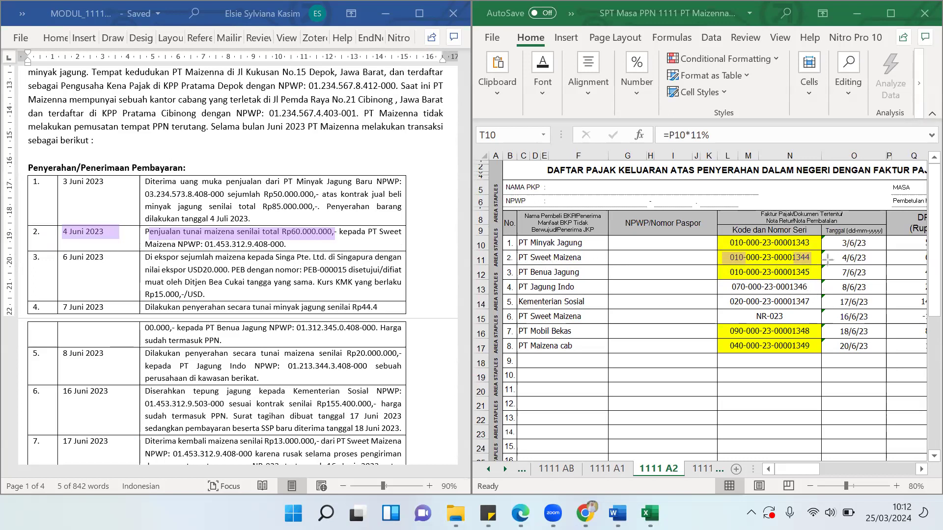
left_click_drag(836, 253, 880, 261)
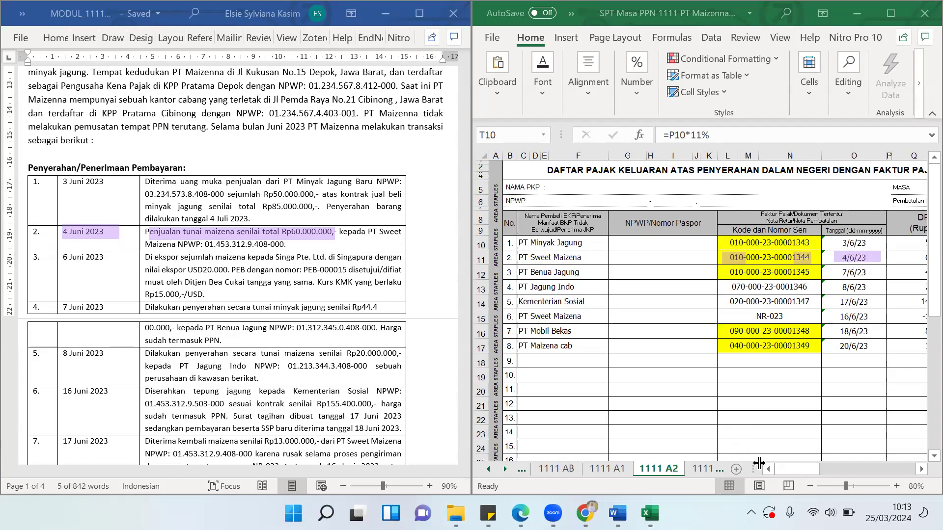
Highlight the DPP, PPN and PPnBM cells of the first PT Sweet Maizena row, and clear the highlights
left_click(790, 470)
left_click_drag(806, 469, 829, 464)
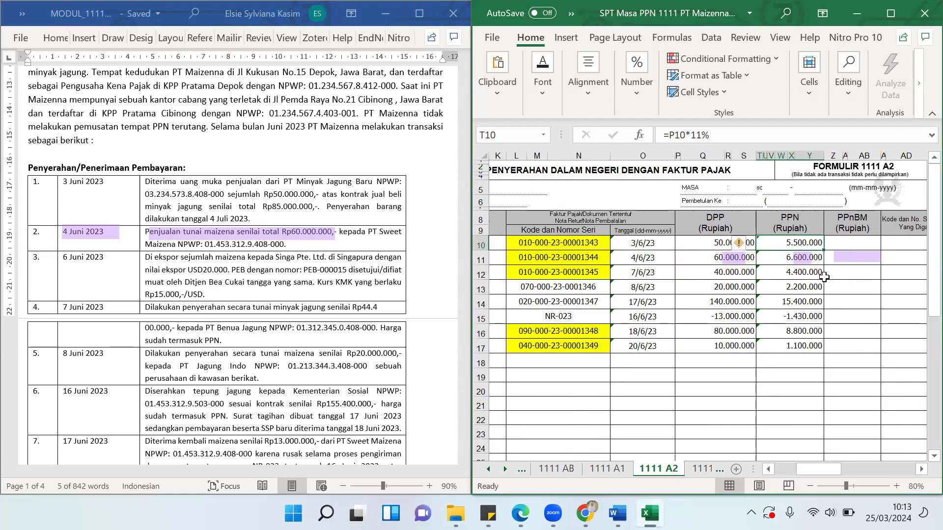
left_click_drag(828, 467, 796, 470)
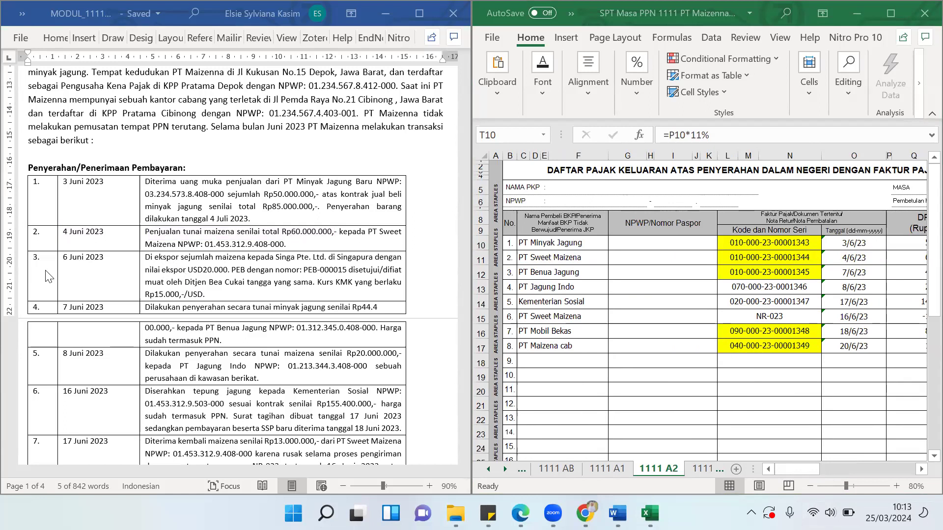
Highlight "ekspor", "PEB" and the Rp15.000,-/USD rate in the 6 Juni 2023 transaction, and open the 1111 A1 worksheet
left_click_drag(154, 253, 184, 275)
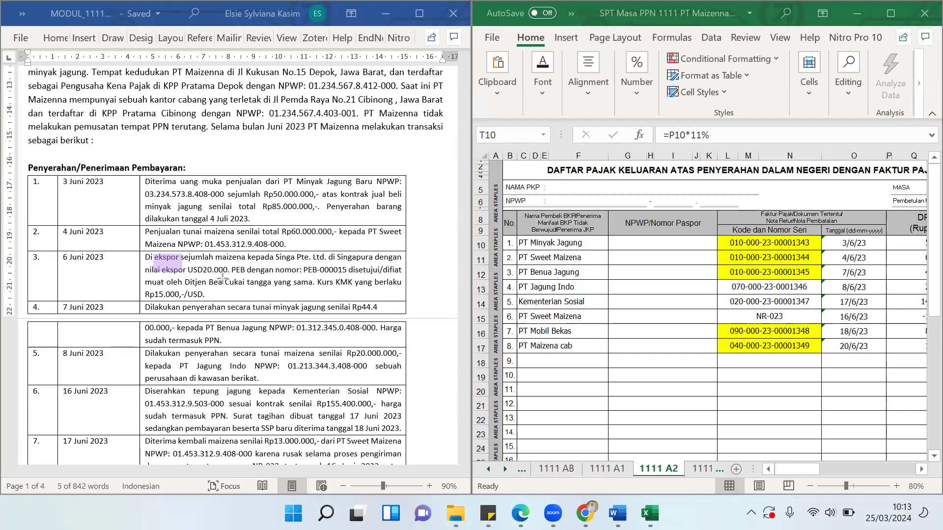
left_click_drag(229, 270, 246, 269)
left_click_drag(144, 294, 206, 300)
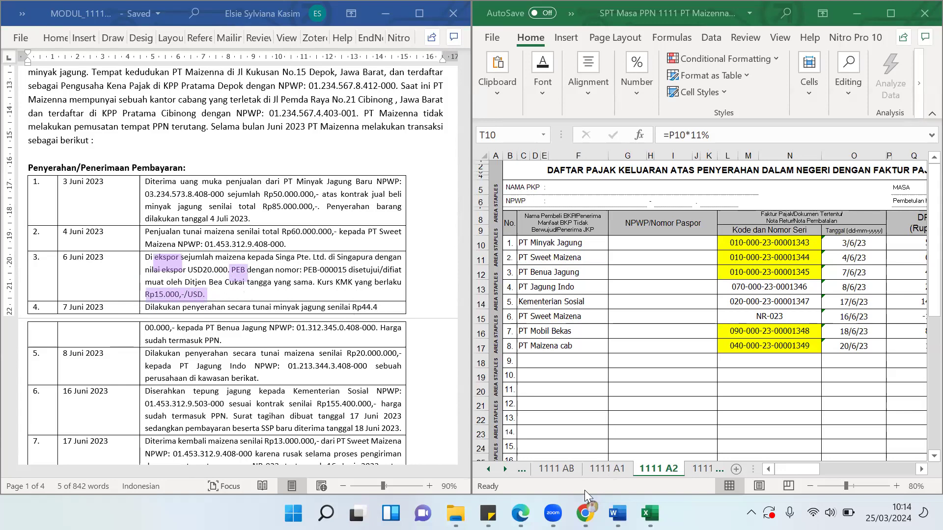
left_click(613, 468)
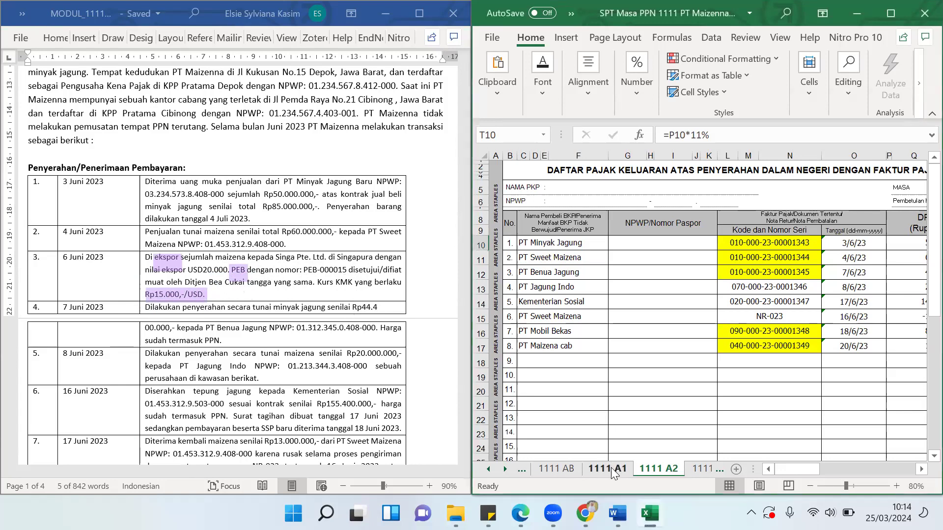
Open the 1111 A1 worksheet, examine the Singa Pte Ltd export row through its DPP and Keterangan columns, and clear the highlights
left_click(612, 467)
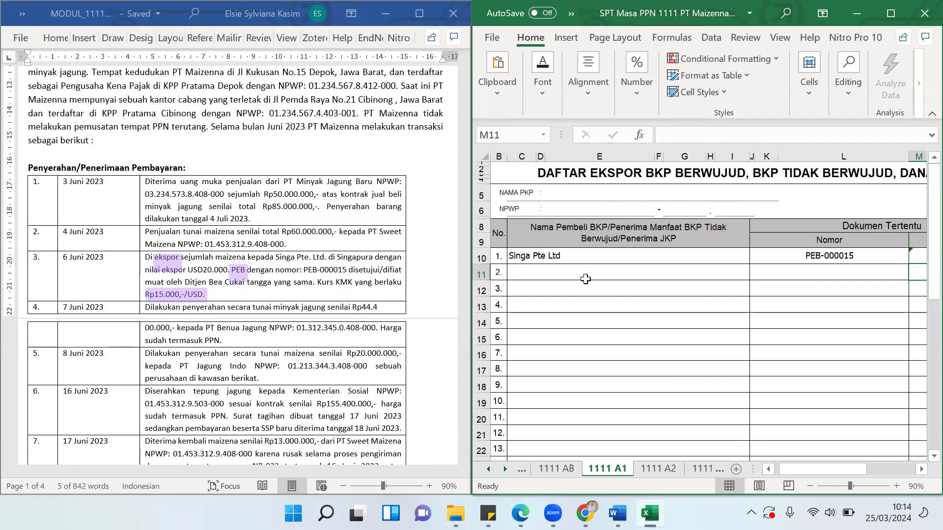
left_click_drag(797, 469, 847, 472)
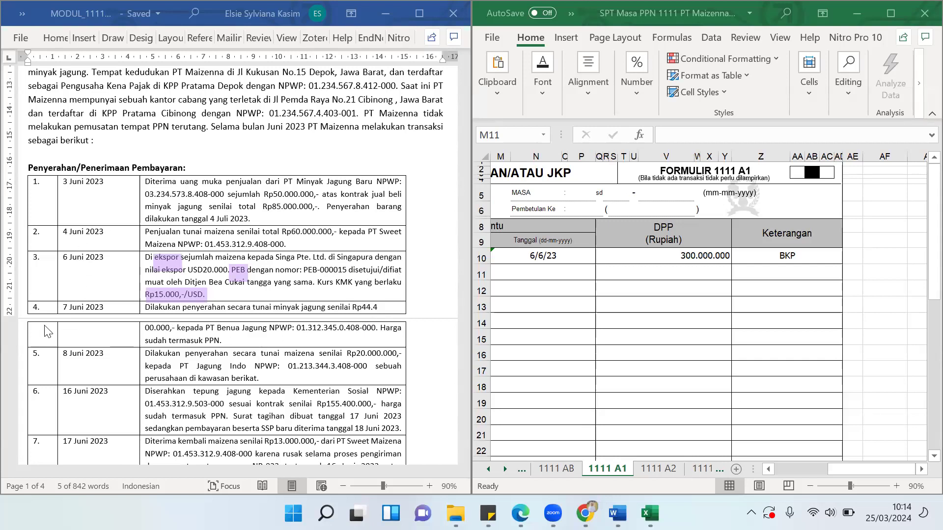
left_click(159, 323)
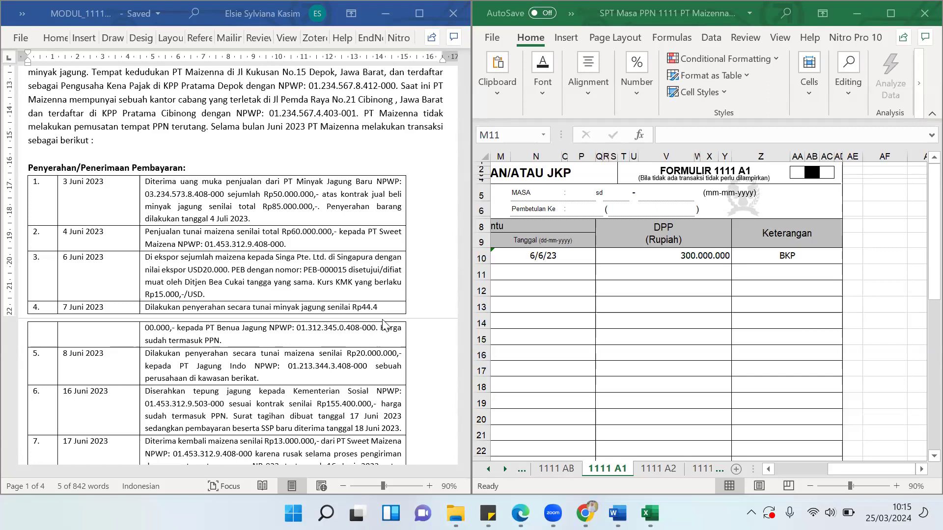
Open the 1111 A2 worksheet and highlight the invoice code, year digits, serial ending and date of the PT Benua Jagung row
left_click(665, 474)
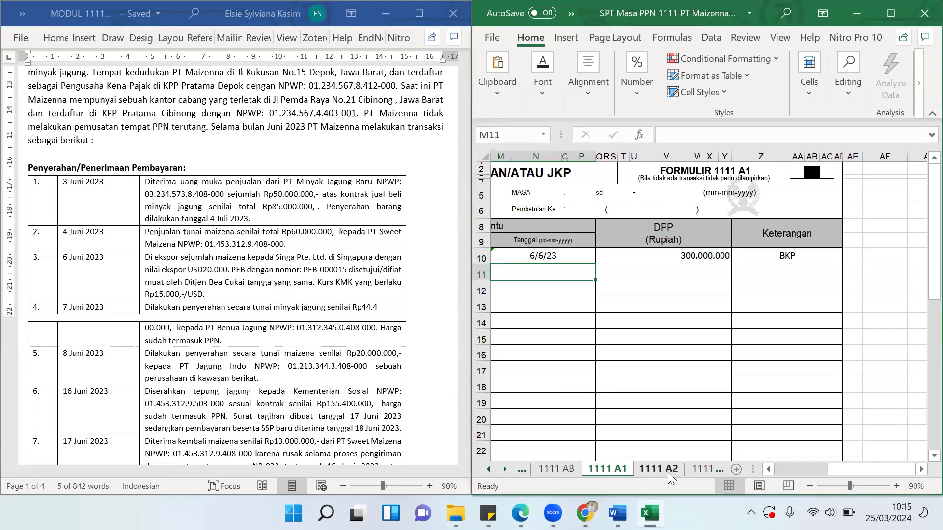
left_click(668, 473)
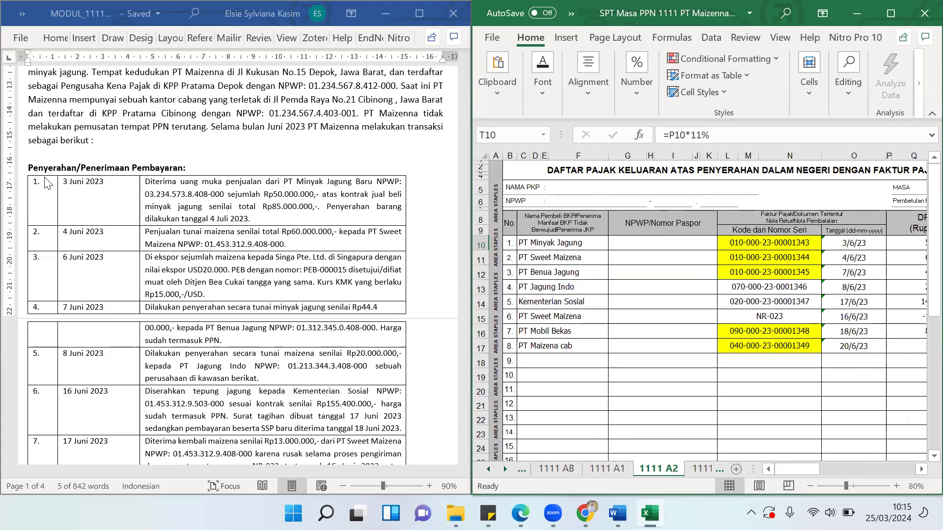
left_click(80, 135)
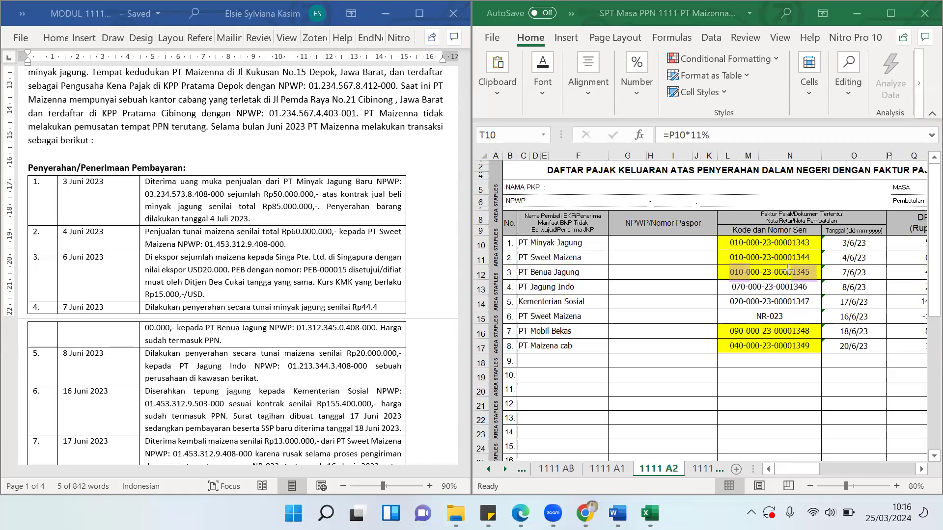
left_click_drag(757, 232, 776, 284)
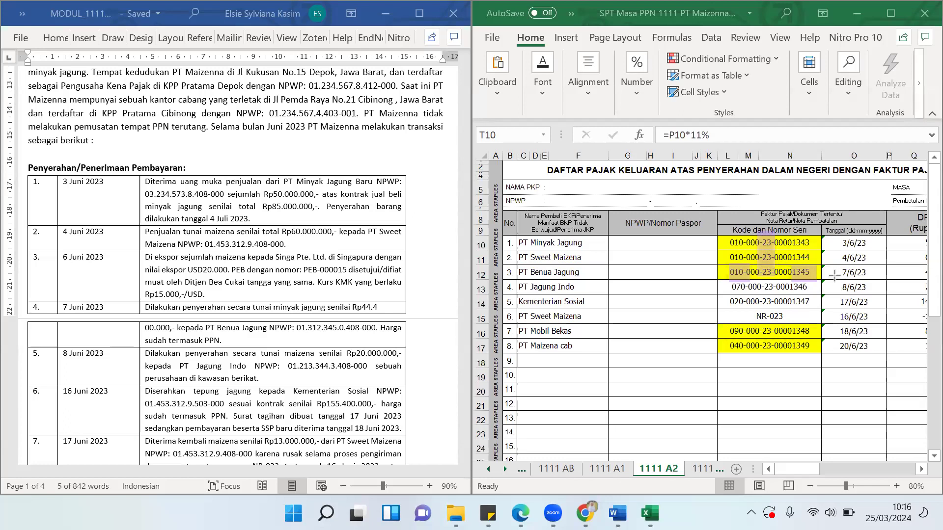
left_click_drag(836, 273, 874, 273)
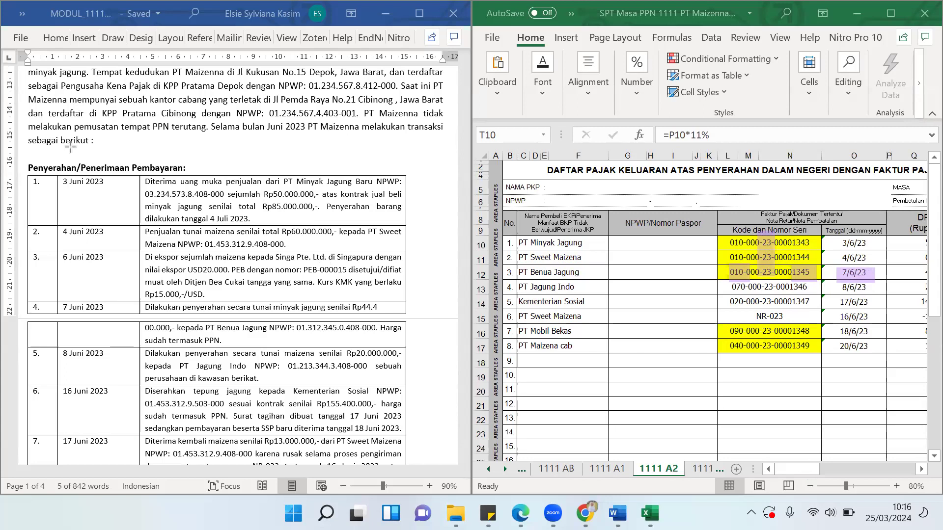
Highlight "sebuah perusahaan di kawasan berikat" in the 8 Juni 2023 transaction, alongside the DPP and PPN columns of 1111 A2
left_click(789, 470)
left_click_drag(805, 472, 815, 470)
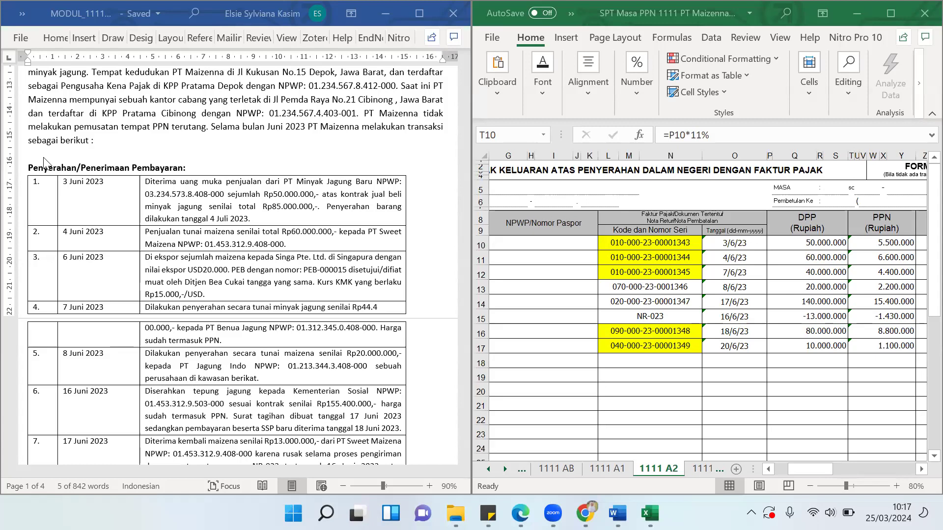
double_click(396, 366)
left_click_drag(148, 377, 263, 378)
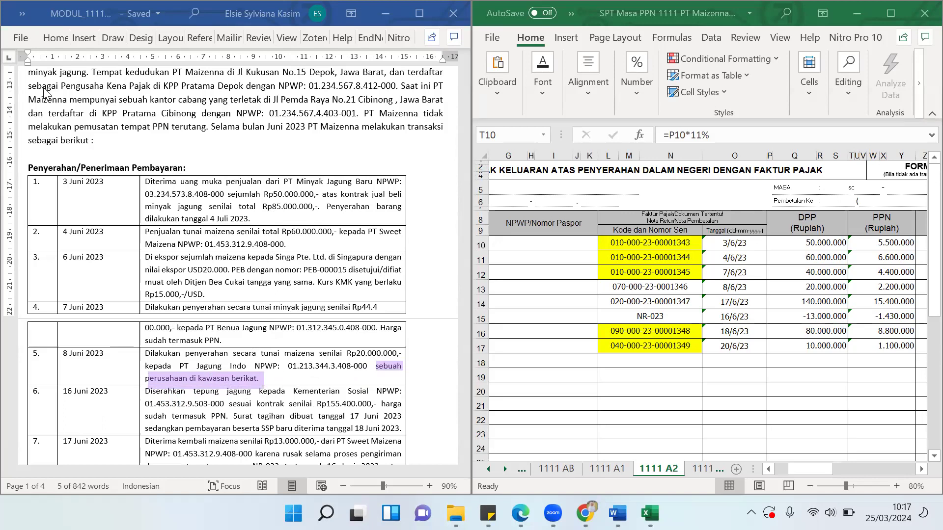
Add a two-line text annotation reading "Kawasan bebas : batam" and "Kawasan berikat" above the transaction table
left_click(173, 149)
type("Kawasan b")
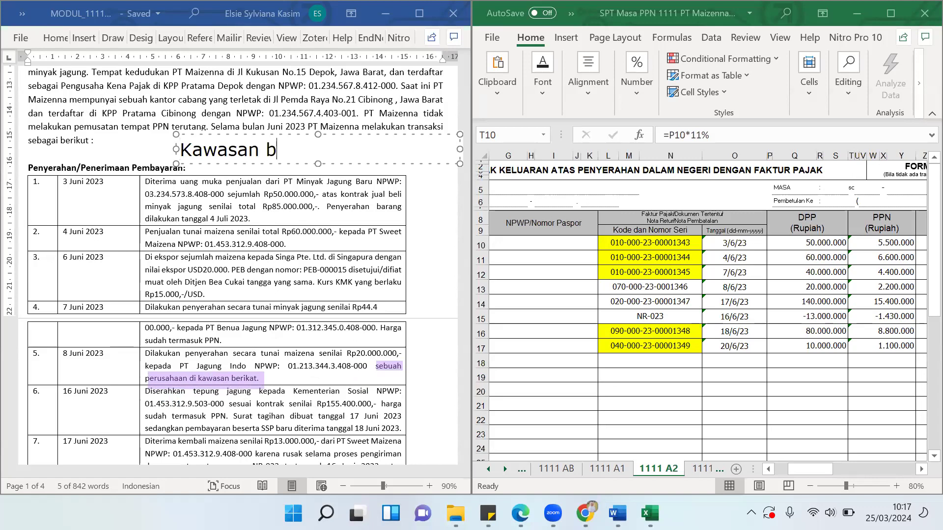
type("ebas : batam")
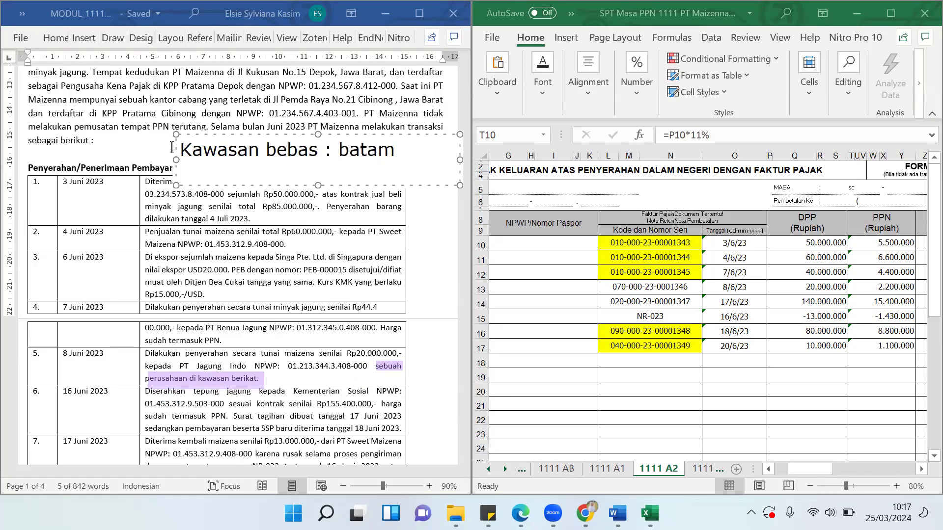
type(" kawa")
key("BackSpace")
key("BackSpace")
key("BackSpace")
key("BackSpace")
type("Kawasan ")
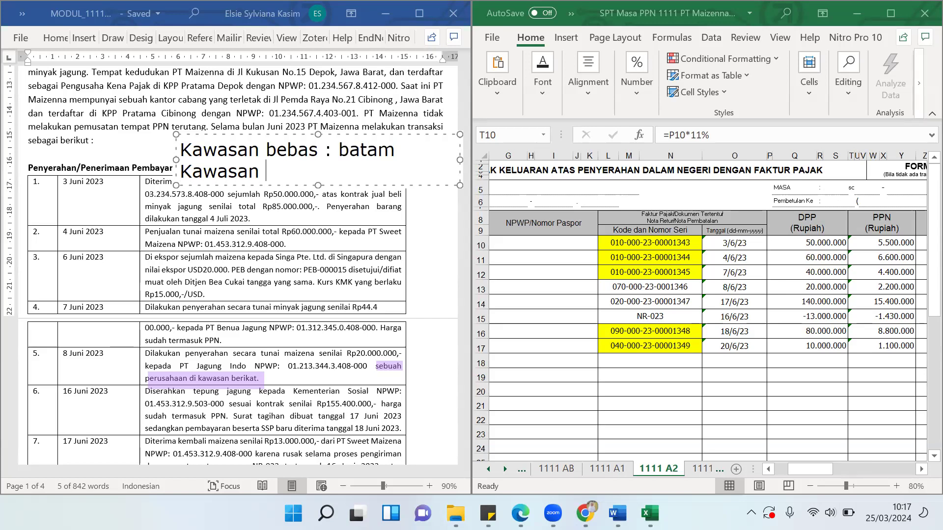
type("berikat")
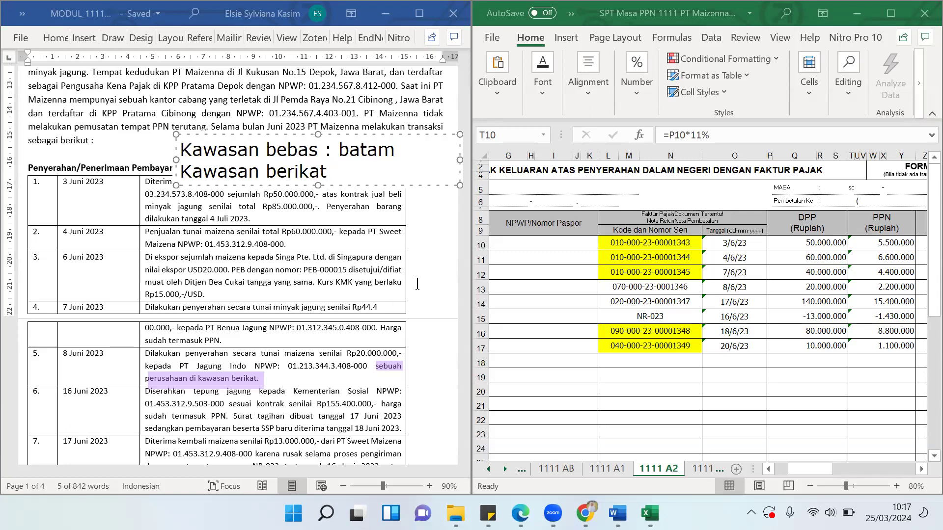
left_click(451, 260)
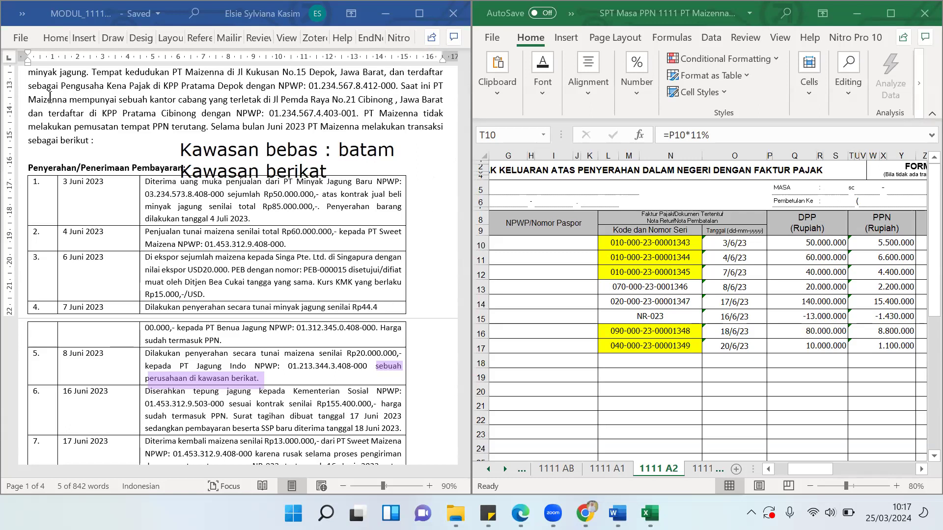
Add a text annotation reading "Fasilitas PPN" and "PPN terutang tapi tdk dipungut" on two lines below the kawasan note
left_click(349, 205)
type("Fasilitas PPN")
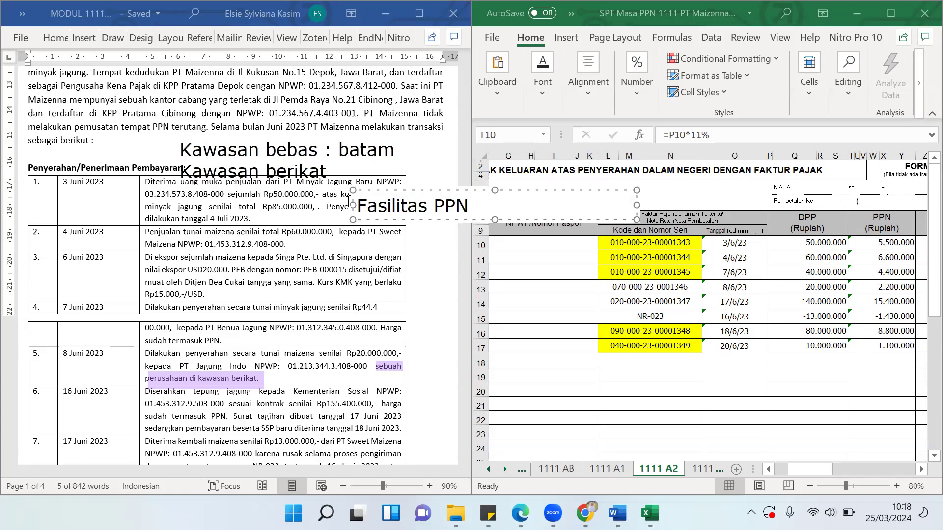
key("Return")
type("PPN")
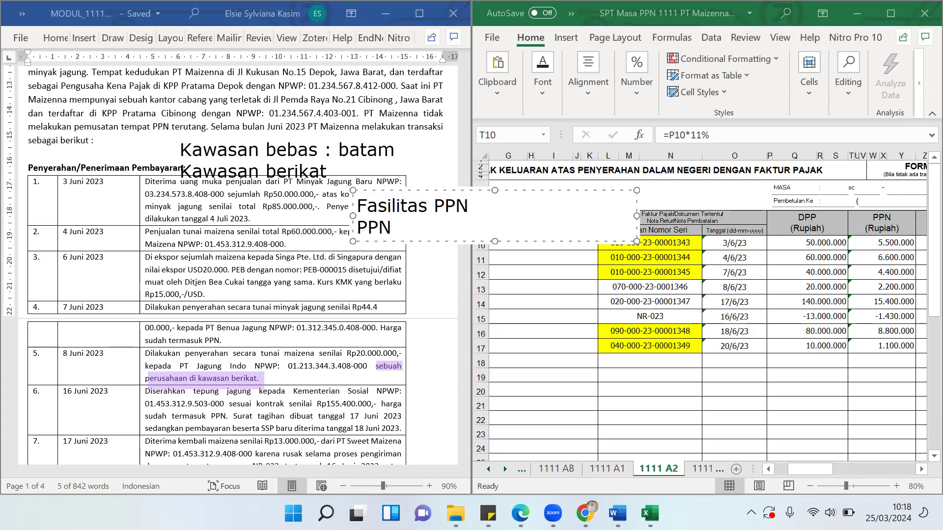
type(" terutang tapi tdk")
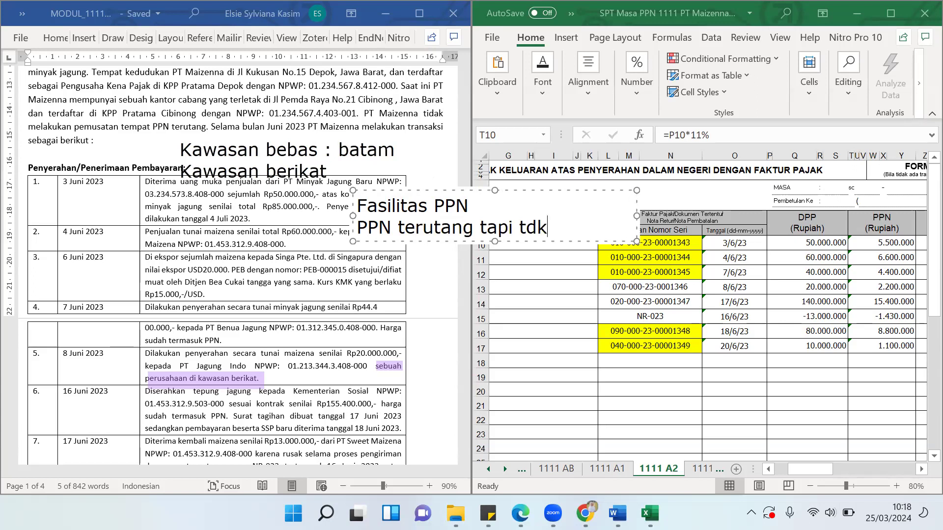
type(" dipungut")
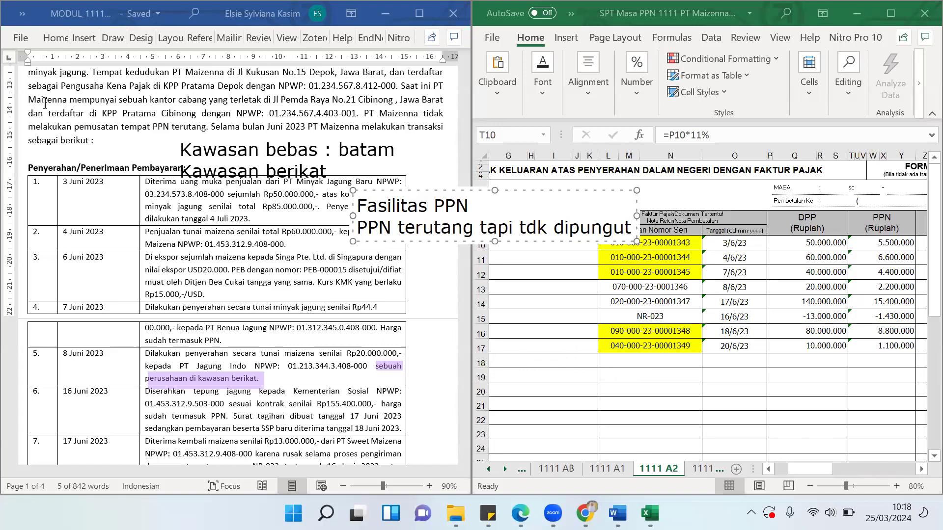
left_click(534, 309)
Highlight the code 070 and the serial ending 1346 in the invoice number dated 8/6/23 on 1111 A2
left_click_drag(603, 286, 627, 287)
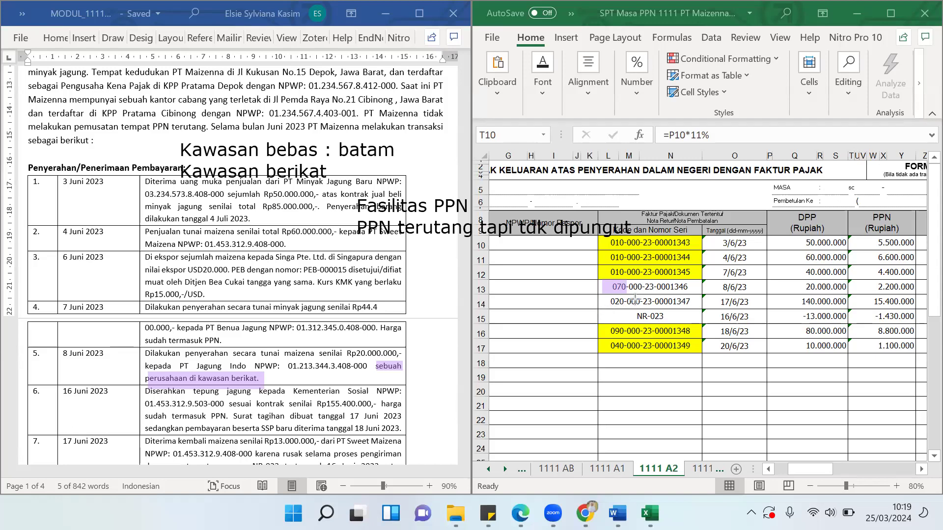
left_click_drag(668, 286, 692, 287)
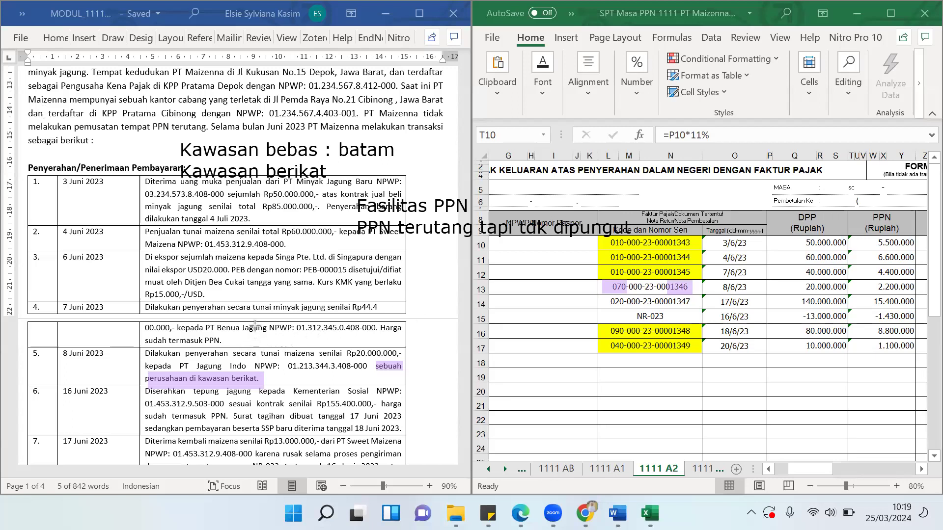
left_click_drag(242, 317, 545, 317)
Add a text annotation below the "tdk dipungut" note with the lines "PK 0", "PM 50", "LB 50" and "restitusi"
left_click(387, 279)
type("PK")
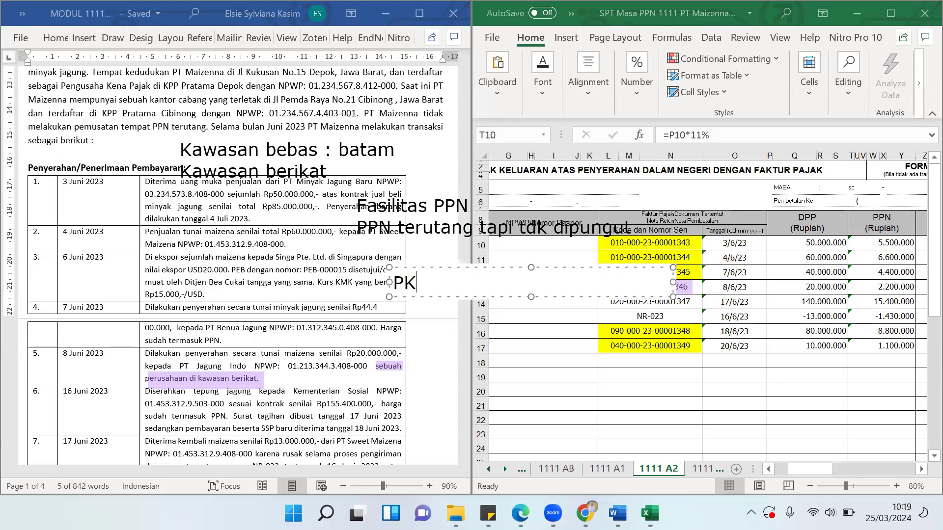
type(" 0")
key("Return")
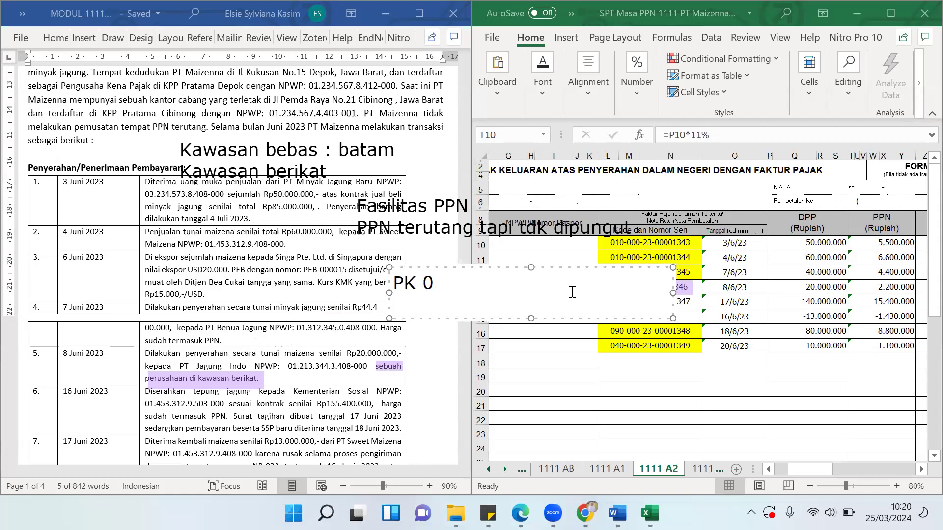
key("Return")
type("PM 50")
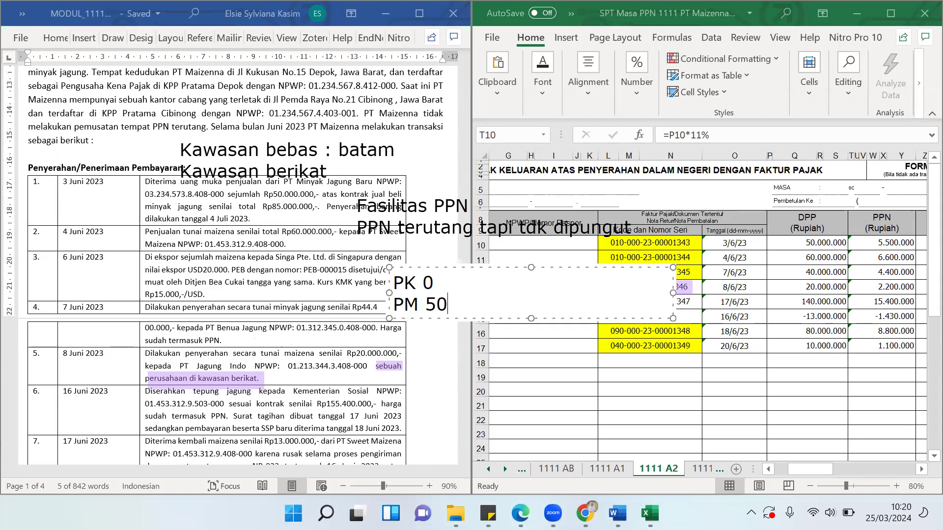
key("Return")
type("LB 50")
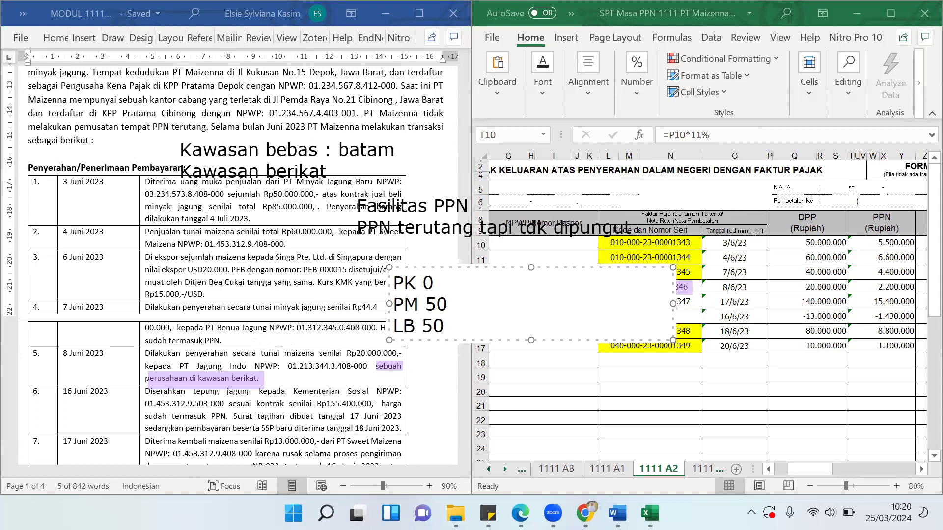
key("Return")
type("restitusi")
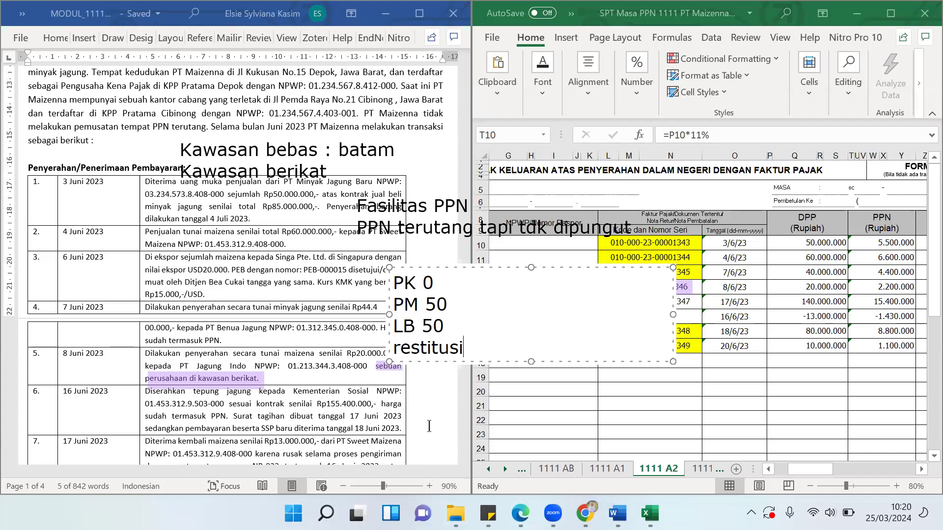
left_click(428, 426)
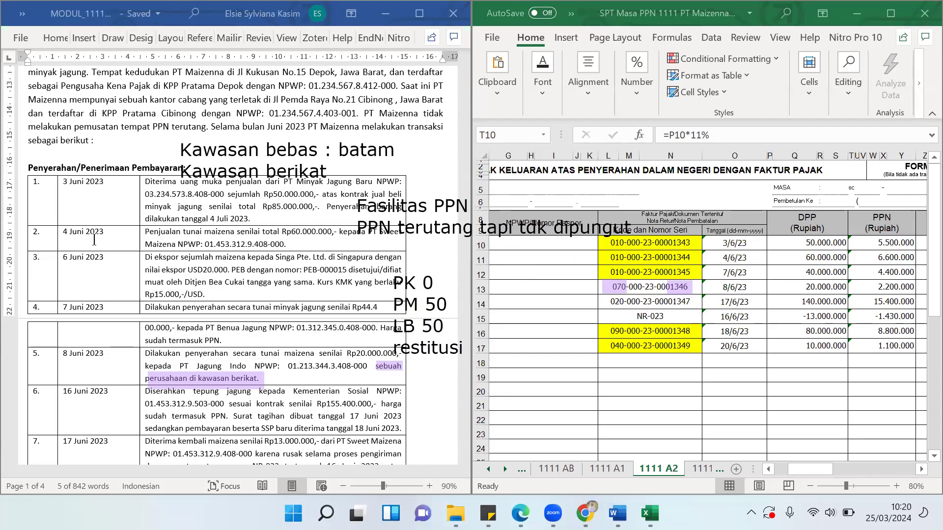
Highlight "PM 50" in the annotation and add the note "Fasilitas PPN dibebaskan" below the restitusi example
left_click_drag(391, 297, 451, 314)
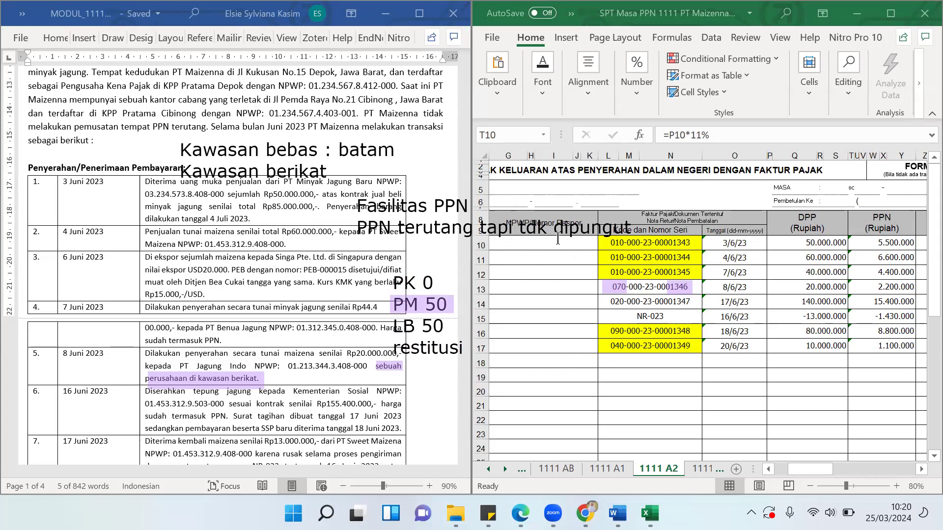
left_click(326, 403)
type("Fasilitas PPN dibebaskan")
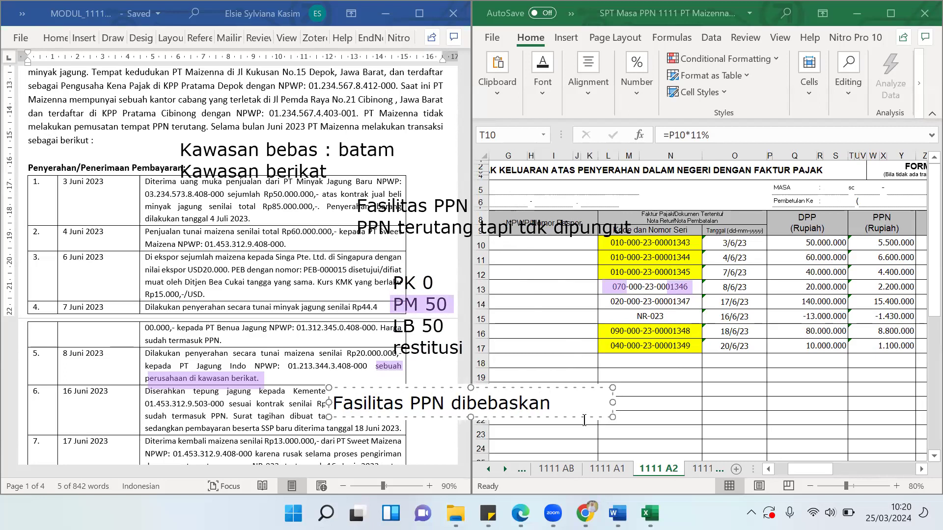
left_click(649, 399)
Add the lines "PK 0", "PM 0" and "Nihil" beside the "dibebaskan" note, shift the text slightly up, and highlight "PM 0"
left_click(647, 398)
type("PK 0")
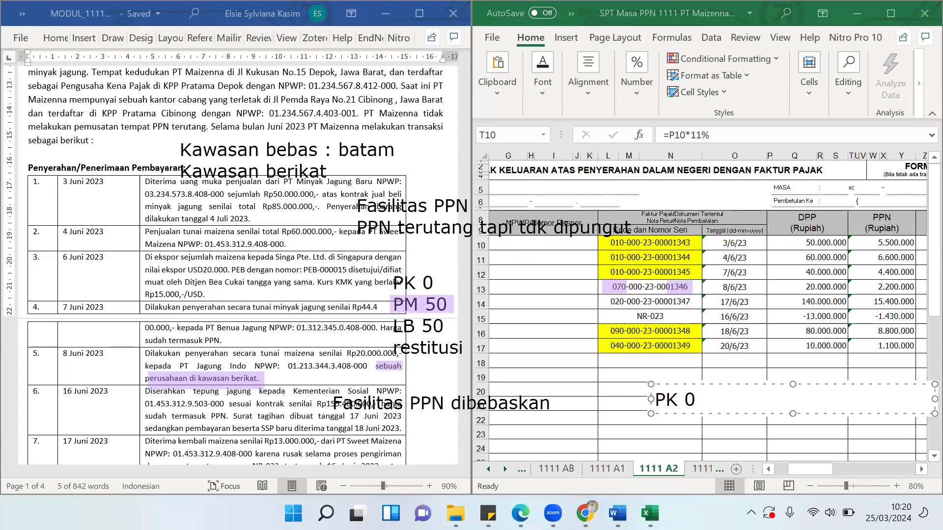
key("Return")
type("PM 0")
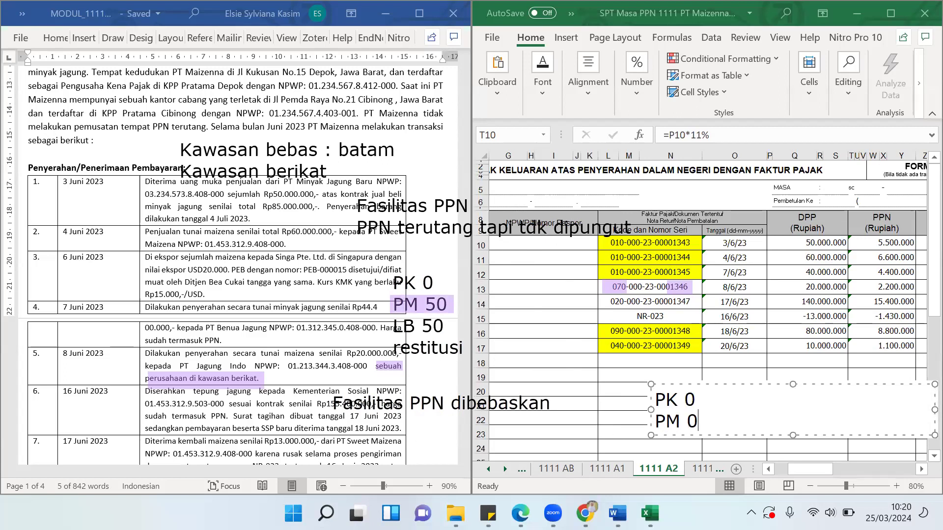
key("Return")
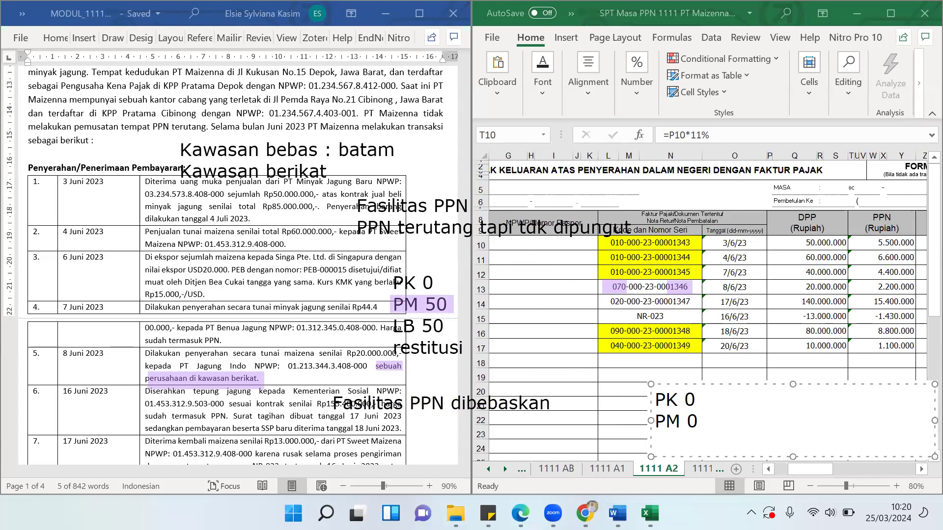
type("Nihil")
left_click_drag(783, 381, 759, 359)
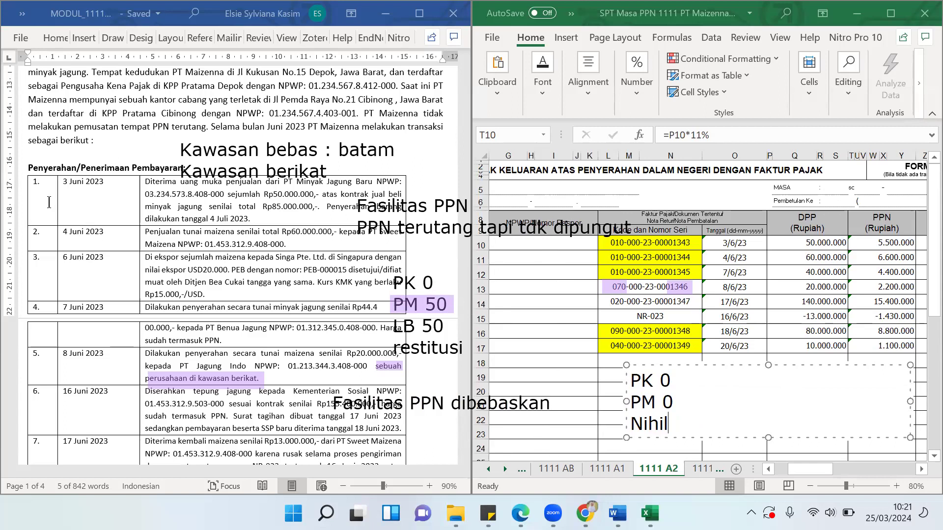
left_click(540, 371)
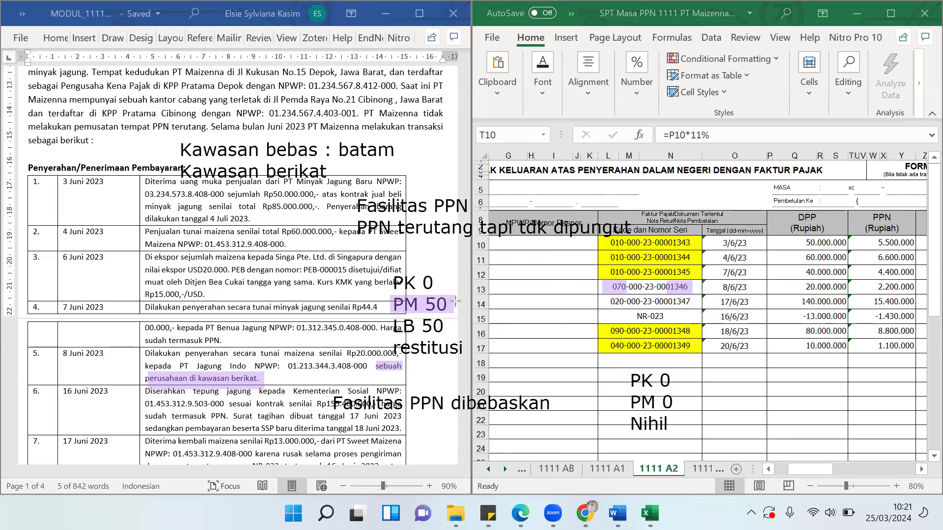
left_click_drag(626, 404, 685, 404)
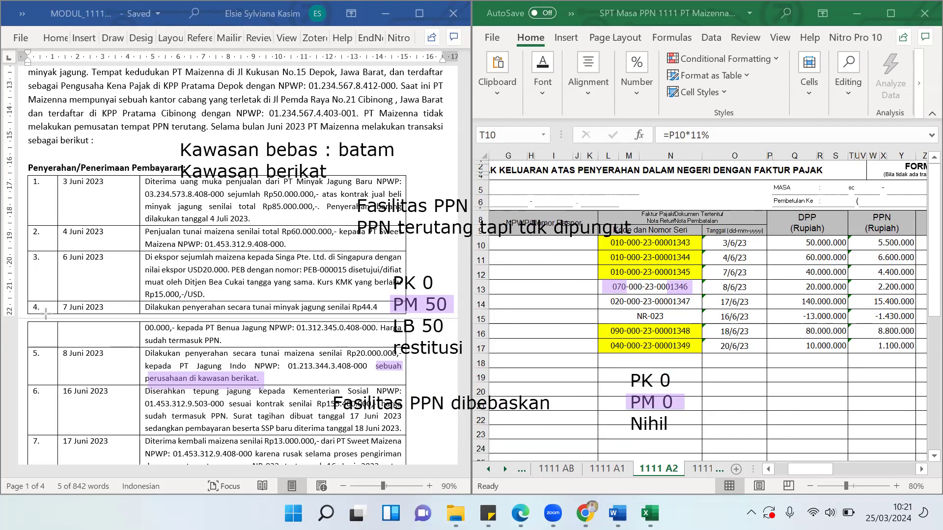
Clear all on-screen annotations and show the 16 June 2023 Kementerian Sosial transaction in the module
key("Escape")
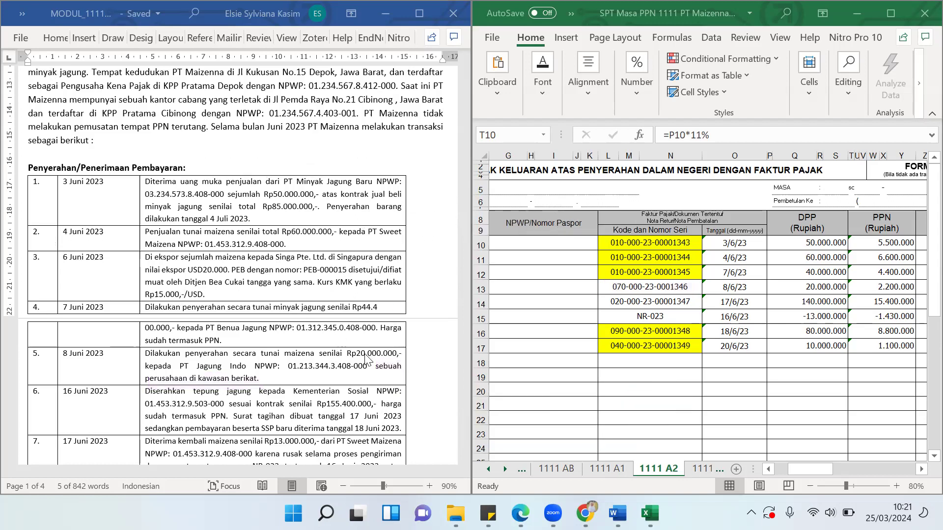
scroll(364, 363, "down", 2)
scroll(363, 373, "down", 2)
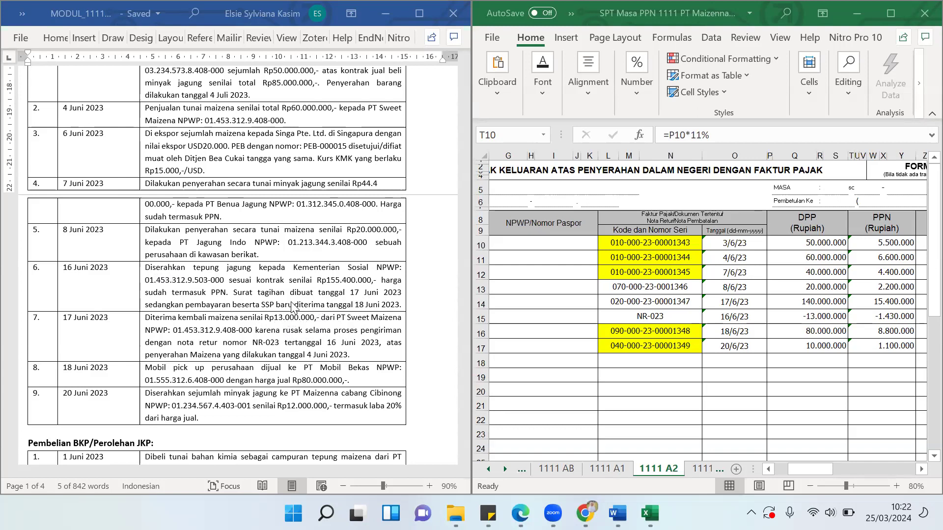
Add a text annotation over the upper module rows reading "ketentuan umum", "saat terutang", "mana yg lebih dulu penyerahan/pembayaran"
left_click(127, 80)
type("kete")
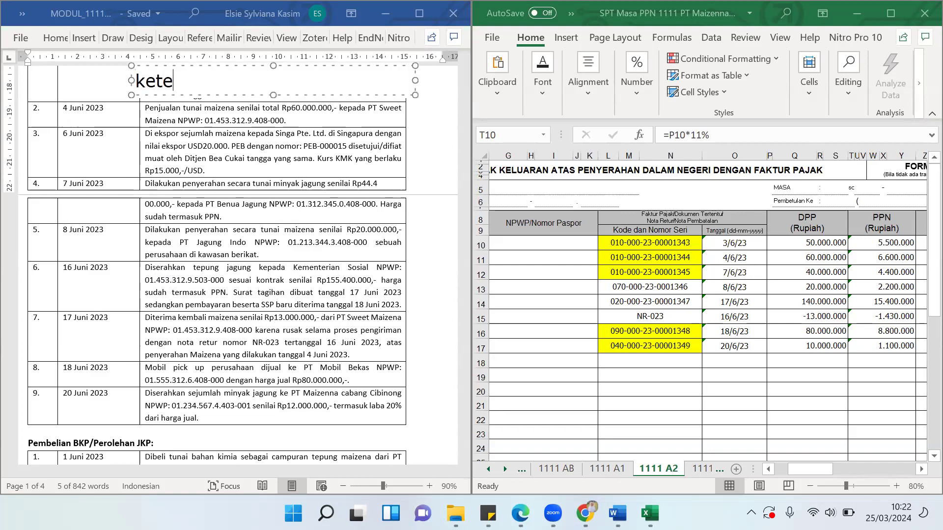
type("ntuan umum")
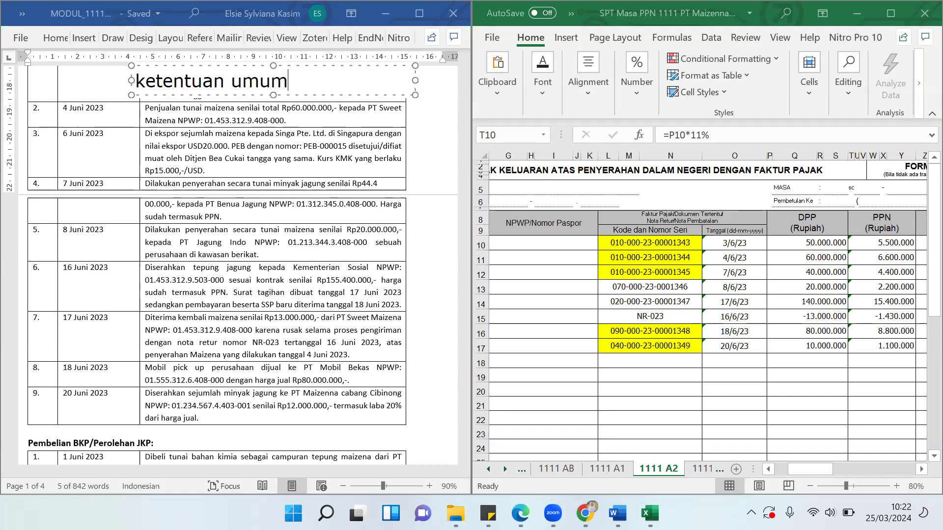
key("Return")
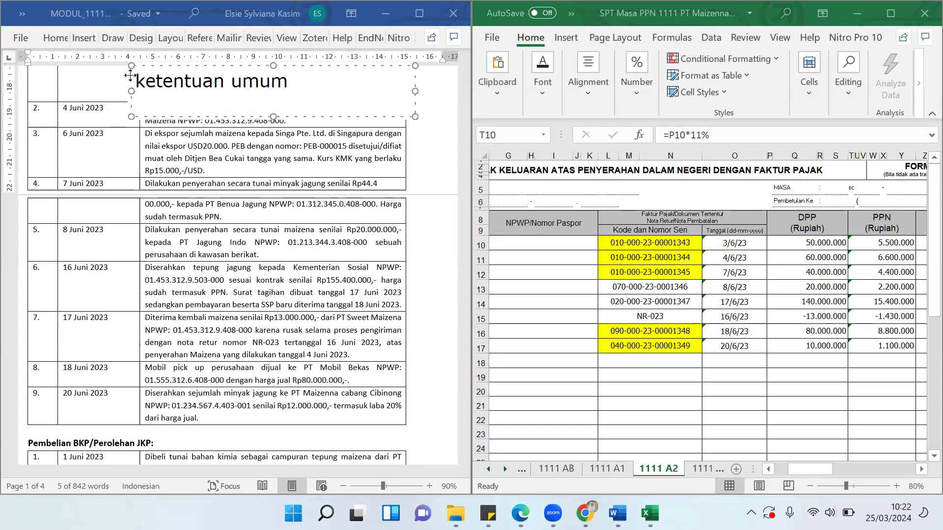
type("saat terutang")
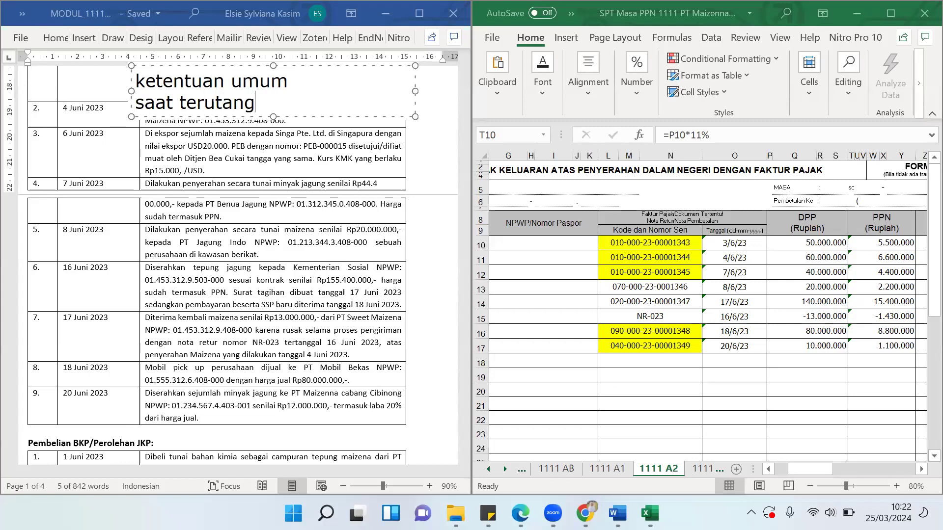
key("Return")
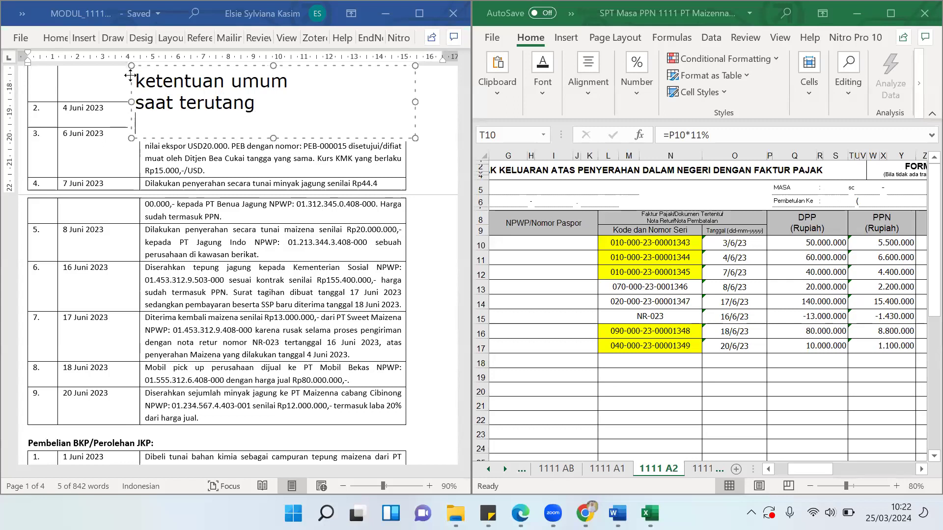
type("mana yg lebi")
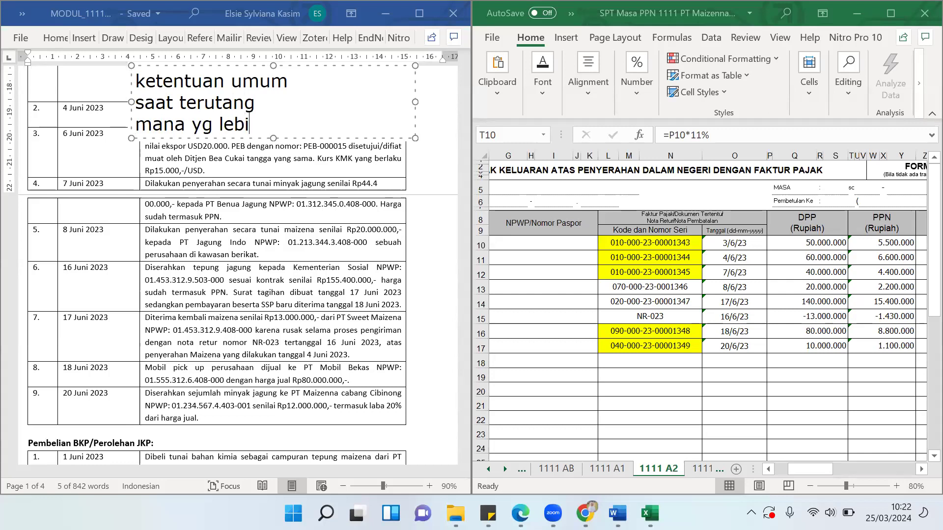
type("h dulu pe")
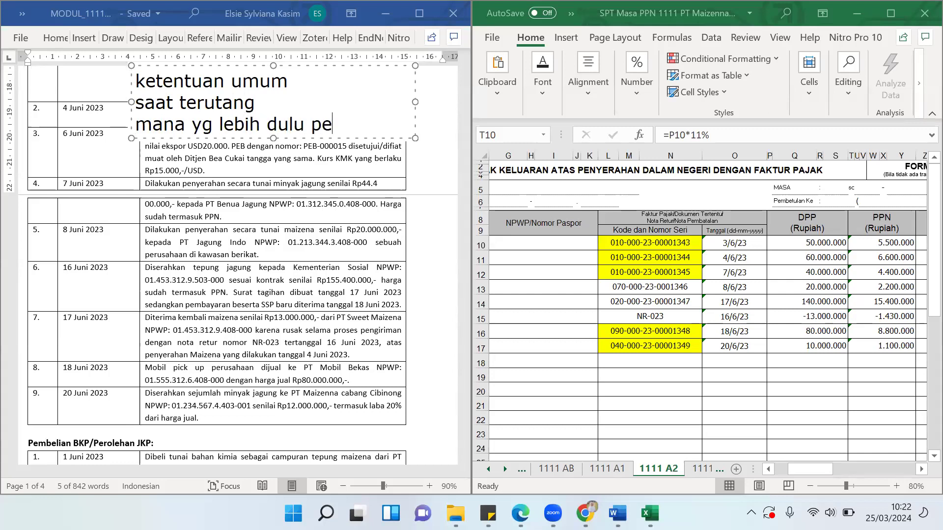
type("nyerahan/")
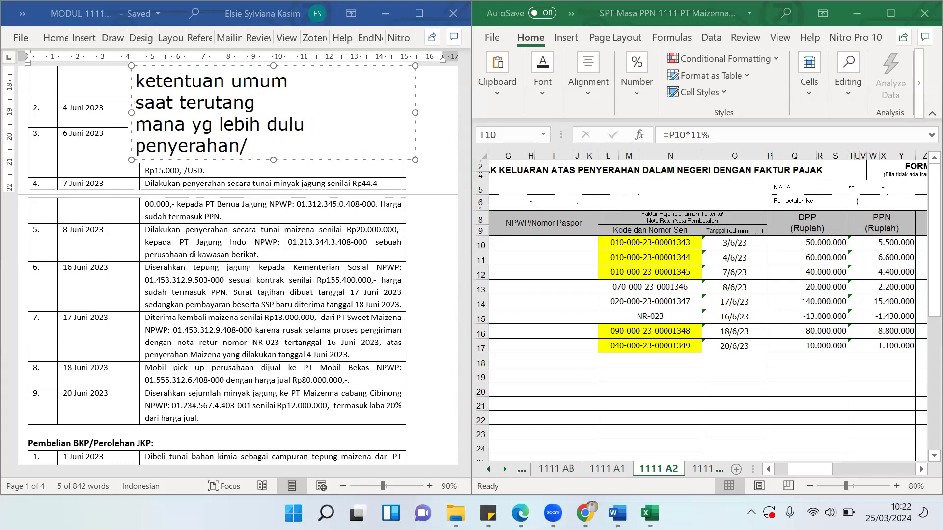
type("pembayaran")
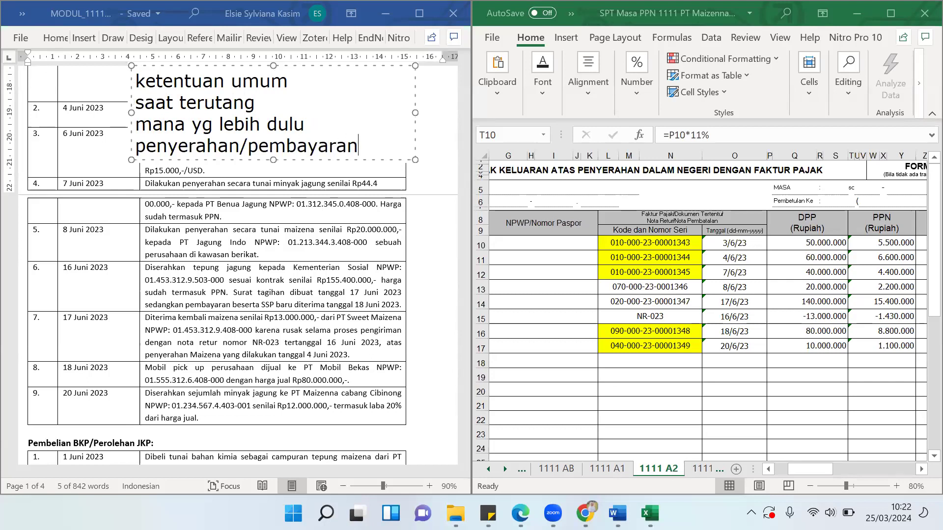
left_click(476, 109)
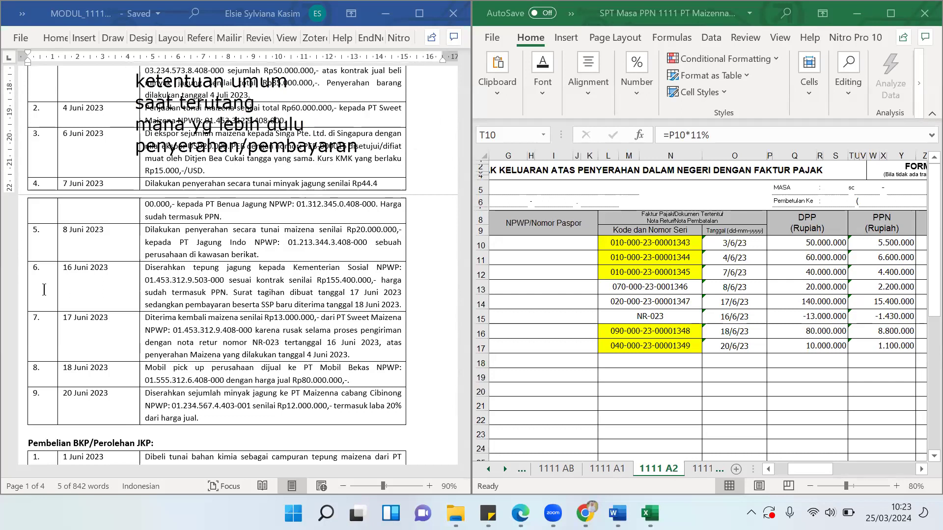
Highlight "Kementerian Sosial" in transaction 6 and add the note "pemungut ppn" beside it
left_click_drag(291, 265, 375, 269)
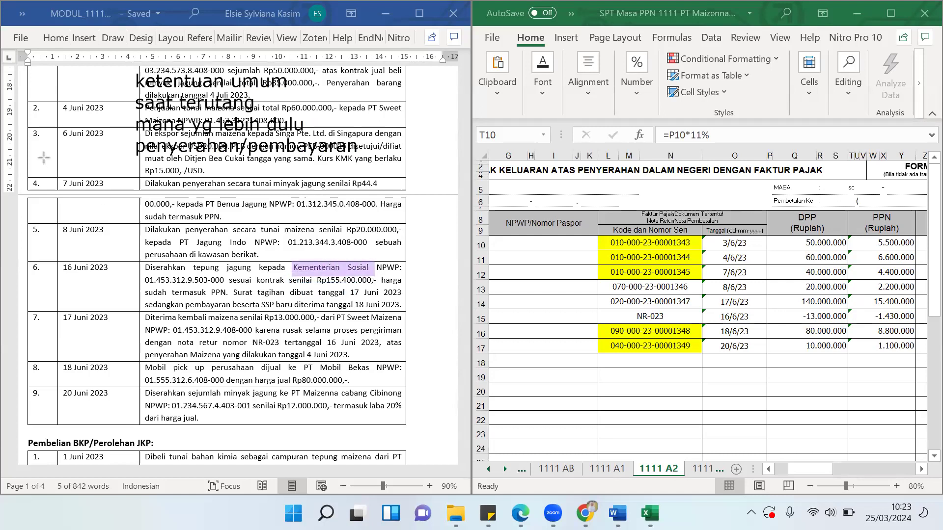
left_click(411, 285)
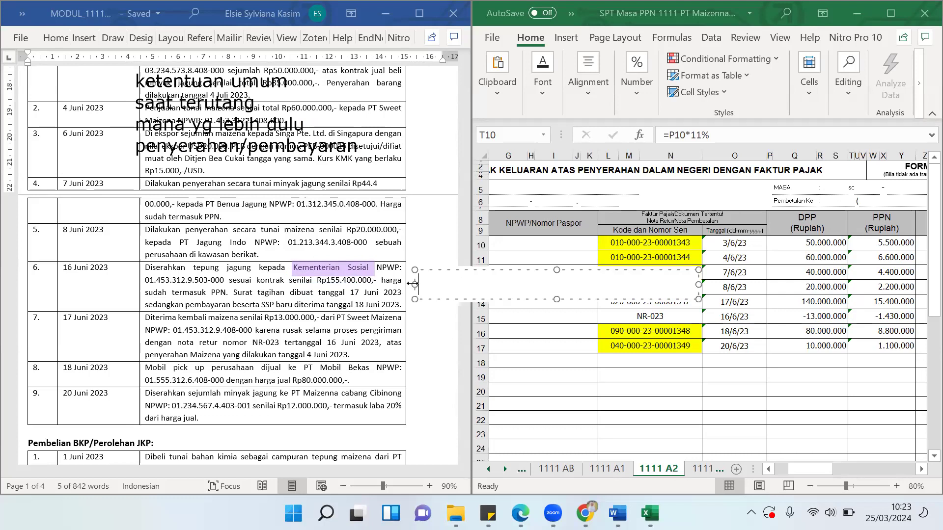
type("pemungut ppn")
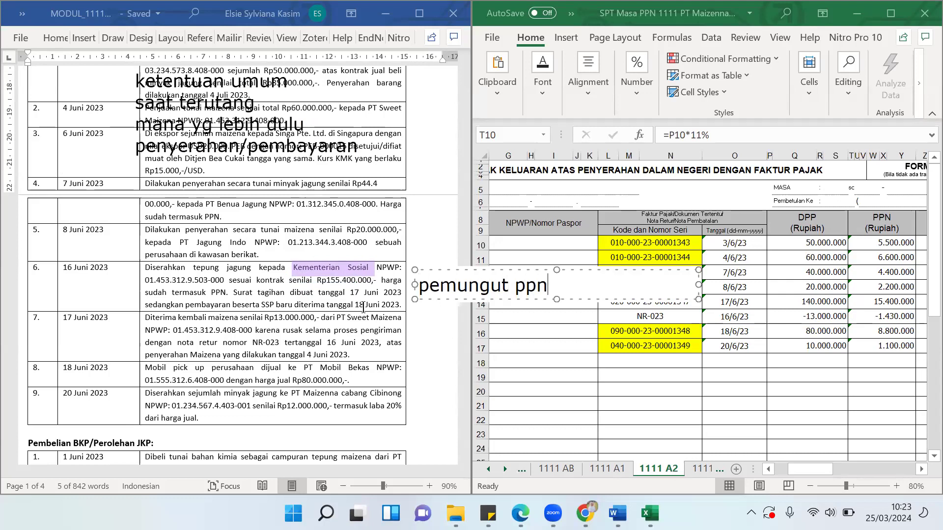
left_click(410, 356)
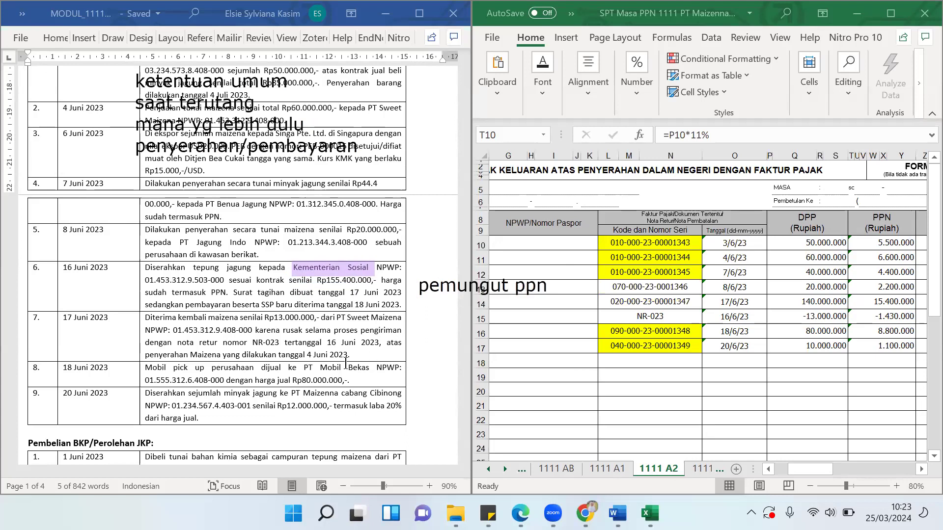
Add the labels "PT maizenna" and "kementerian sosial" below the note and connect them with arrows in both directions
left_click(249, 363)
type("PT ")
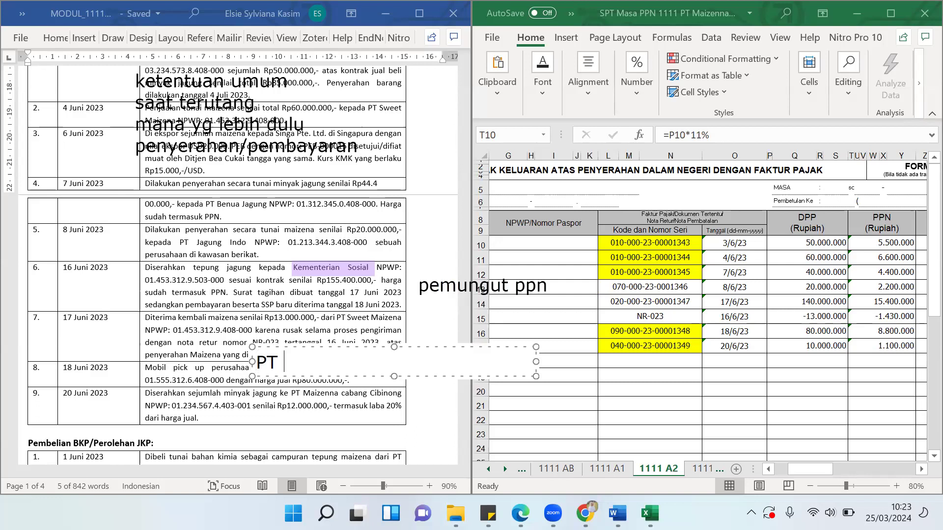
type("maizenna")
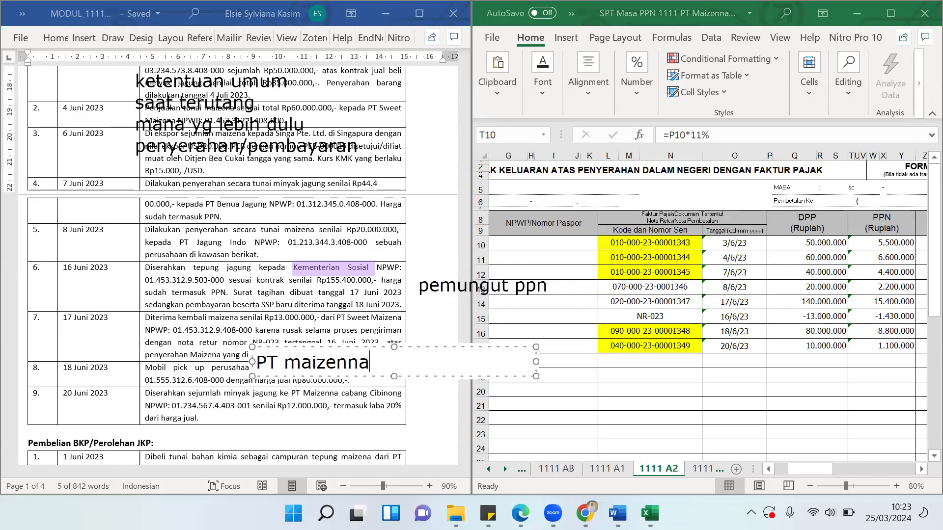
left_click(481, 376)
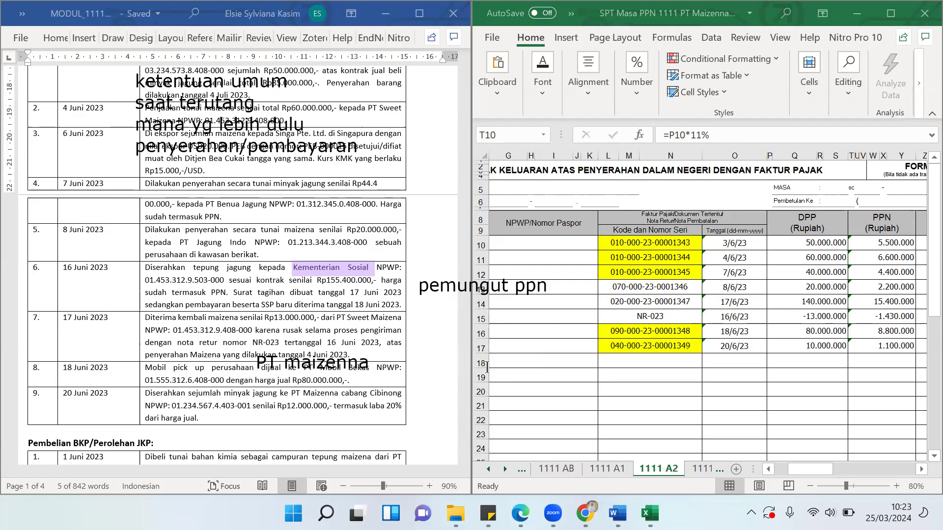
left_click(495, 363)
type("kementerian")
key("Return")
type("so")
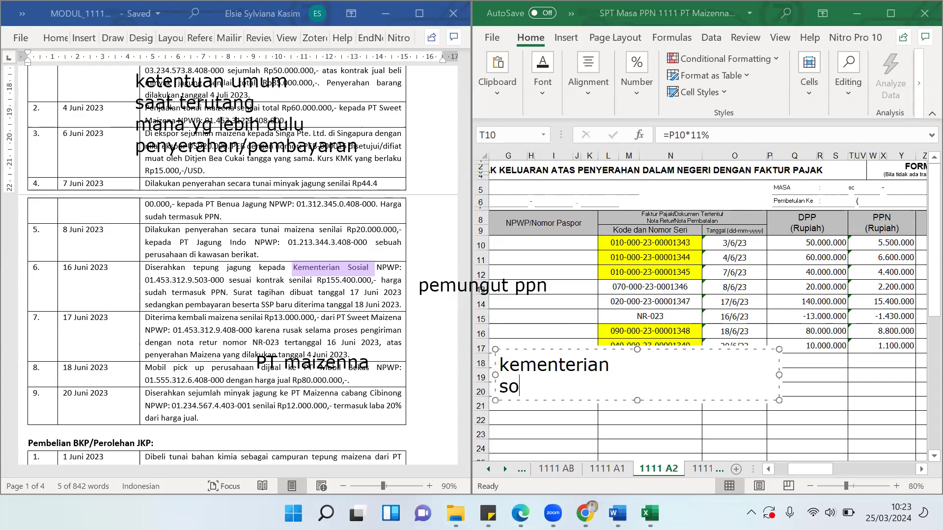
type("sial")
mouse_move(393, 366)
left_mouse_down()
mouse_move(476, 368)
mouse_move(472, 376)
mouse_move(395, 376)
left_mouse_up()
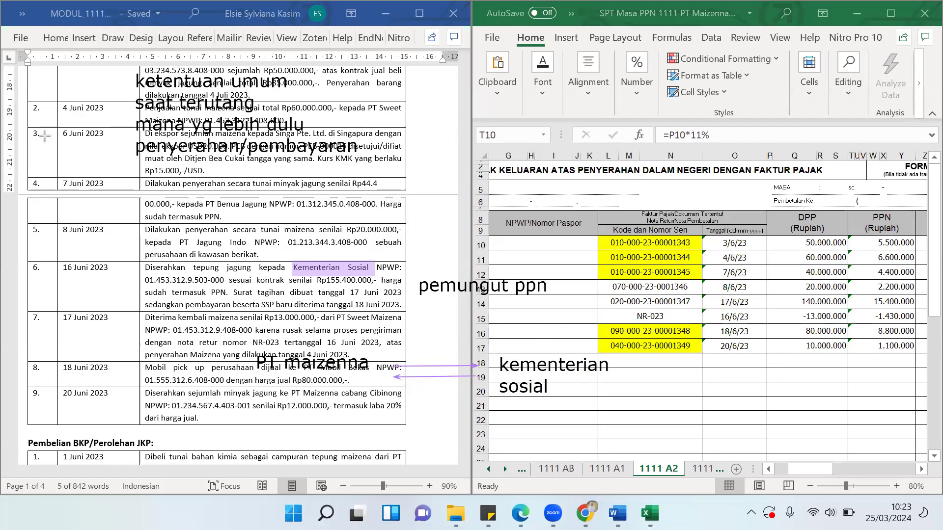
Add the amount "20.000.000" below the arrows between PT maizenna and kementerian sosial
left_click(389, 401)
type("20.")
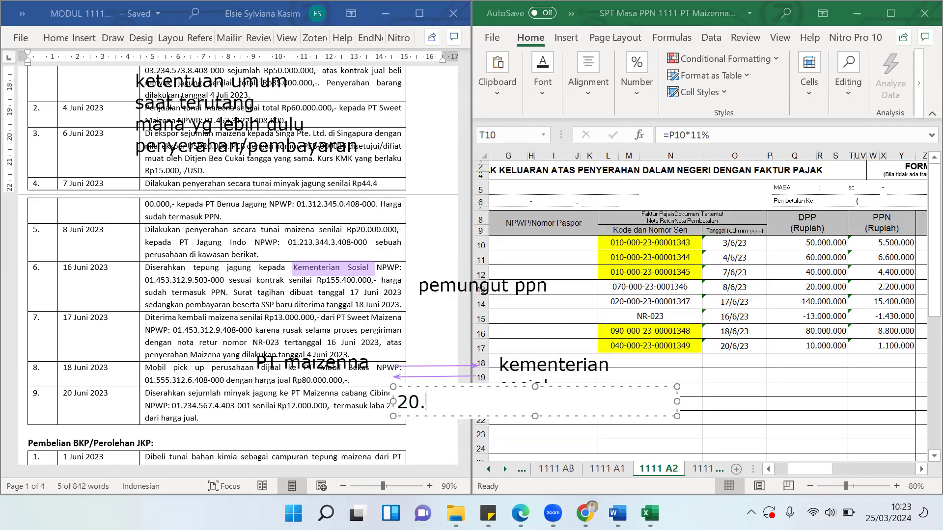
type("000.000")
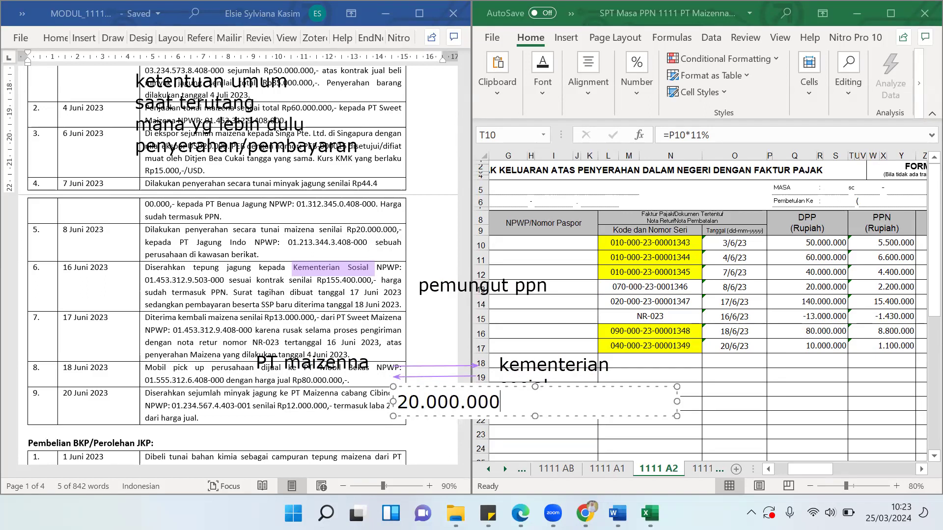
left_click(352, 404)
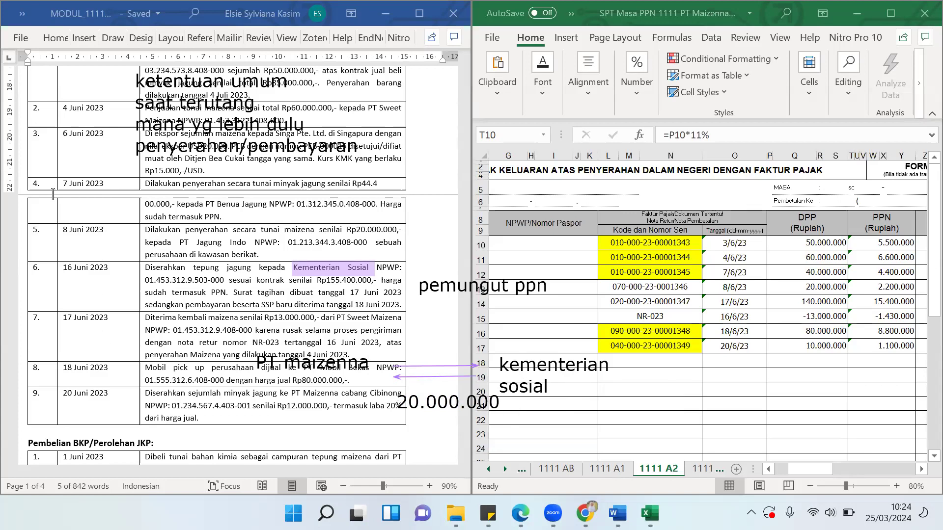
Draw an arrow diagonally down from "kementerian sosial" and label its end "KN" with "2.200.000" on a second line
left_click_drag(563, 400, 602, 431)
left_click(633, 415)
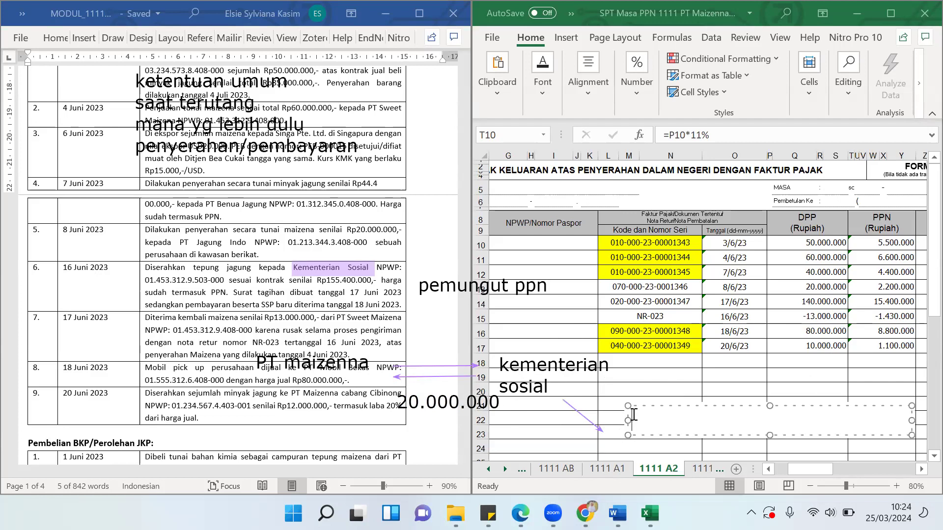
type("KN")
key("Return")
type("2.200.000")
left_click(788, 367)
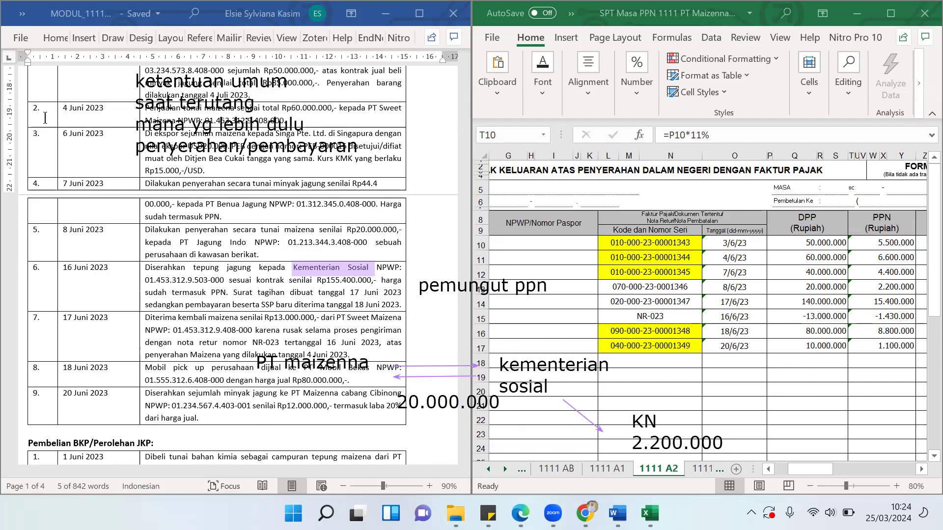
Add a text annotation beside the "ketentuan umum" note reading "ketentuan khusus", "saat terutang pd saat penagihan/invoice"
left_click(459, 103)
type("kete")
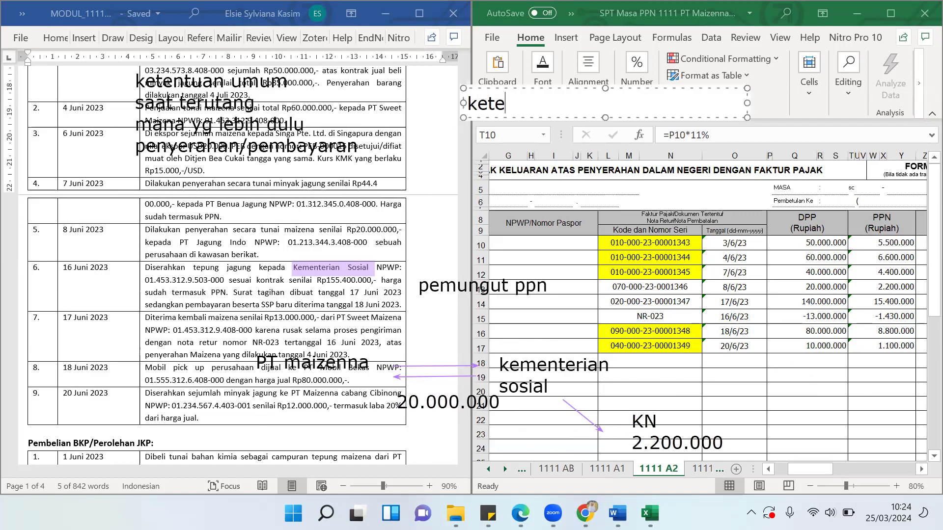
type("ntuan khusus")
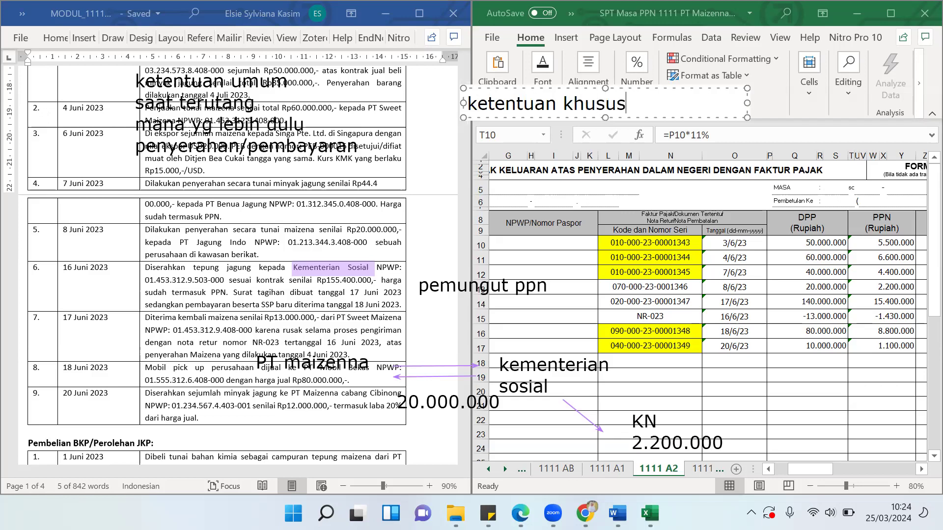
key("Return")
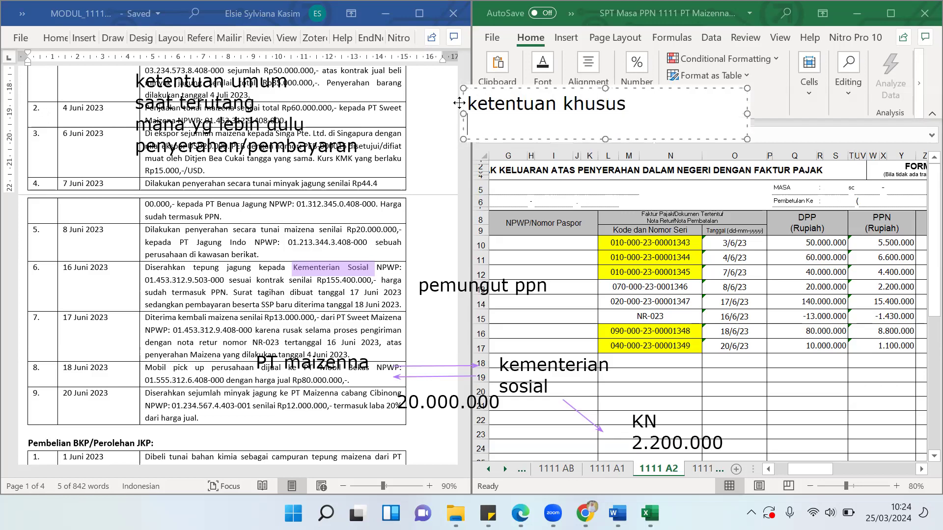
type("saat te")
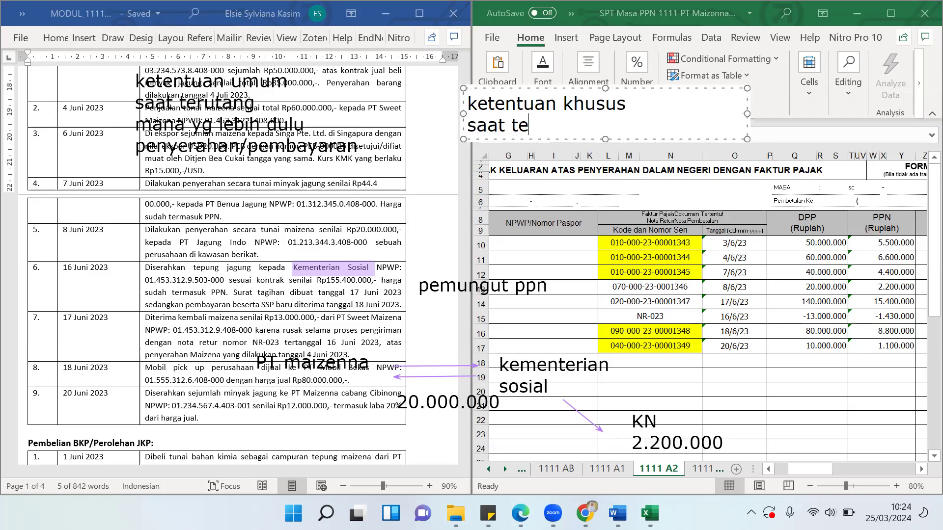
type("rutang p")
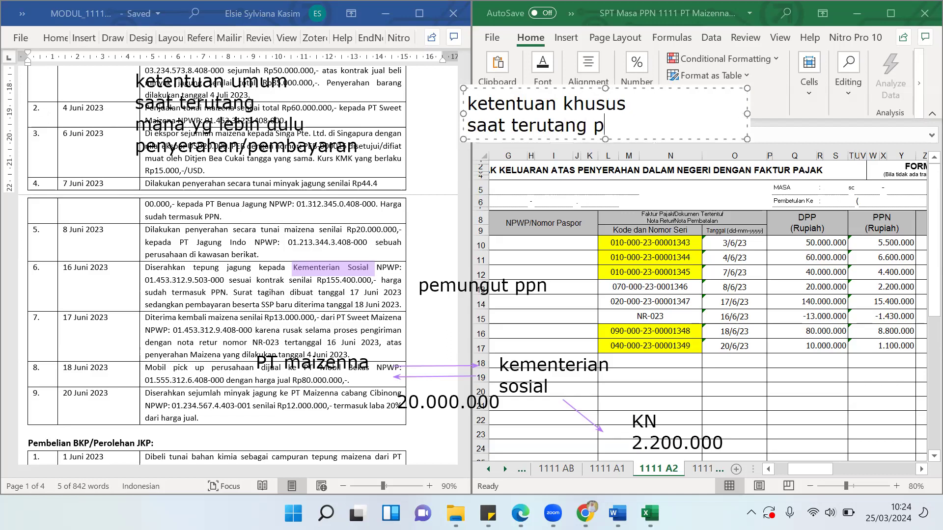
type("d saat")
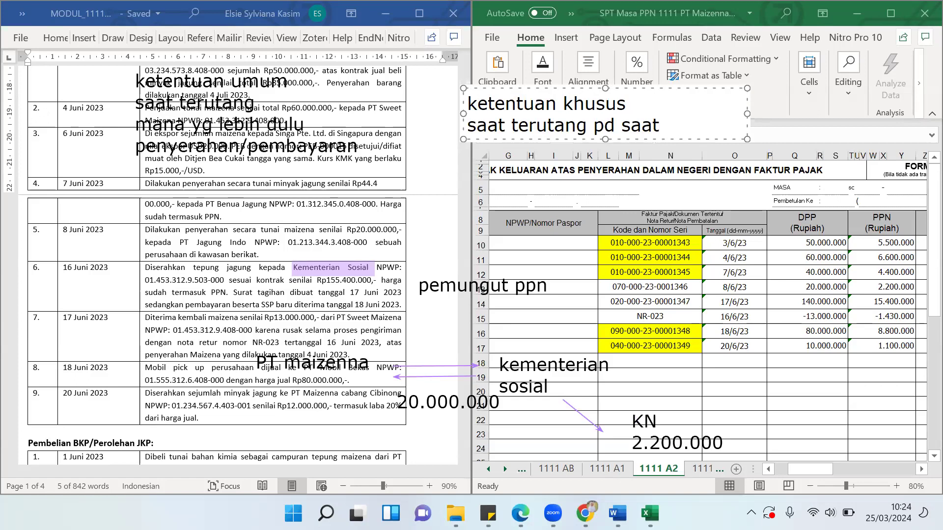
type(" penagihan")
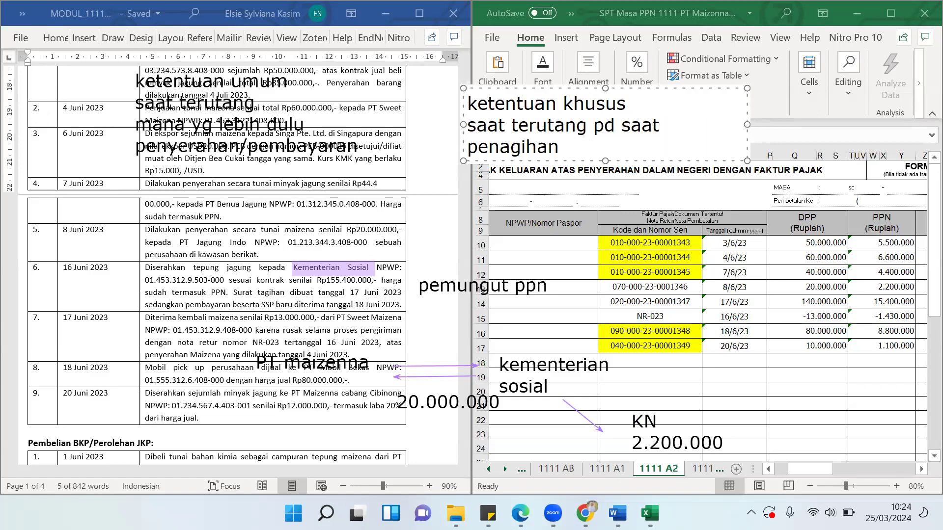
type("/invoice")
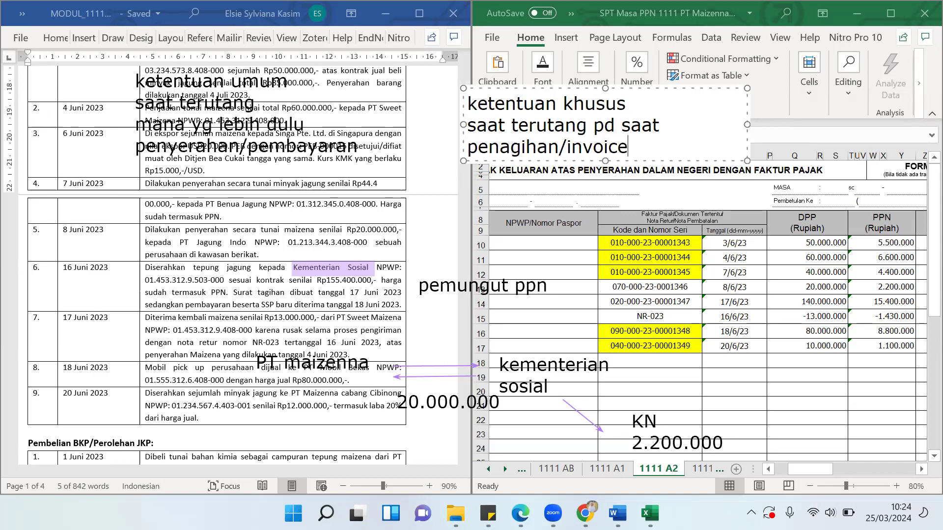
left_click(490, 197)
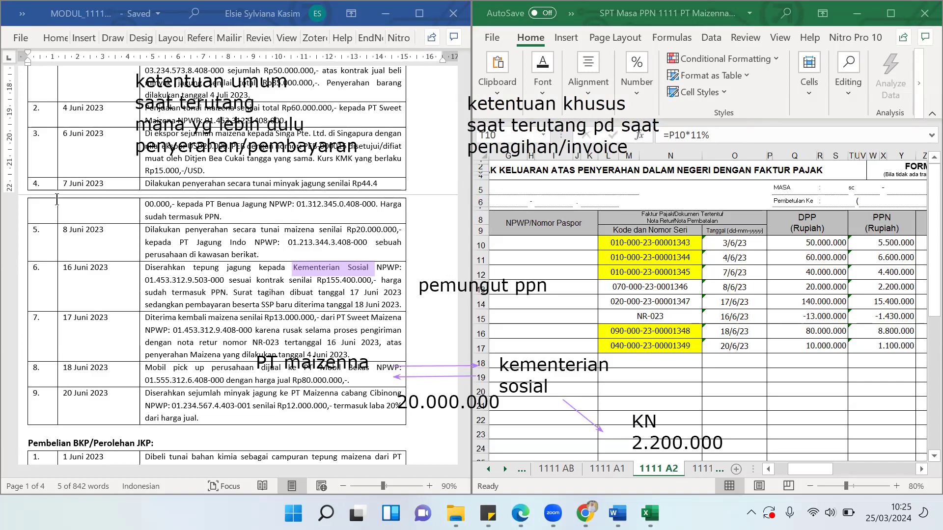
Highlight the billing-date sentence in transaction 6 and the matching date, code, serial ending, DPP and PPN in row 14 of 1111 A2
left_click_drag(234, 289, 401, 296)
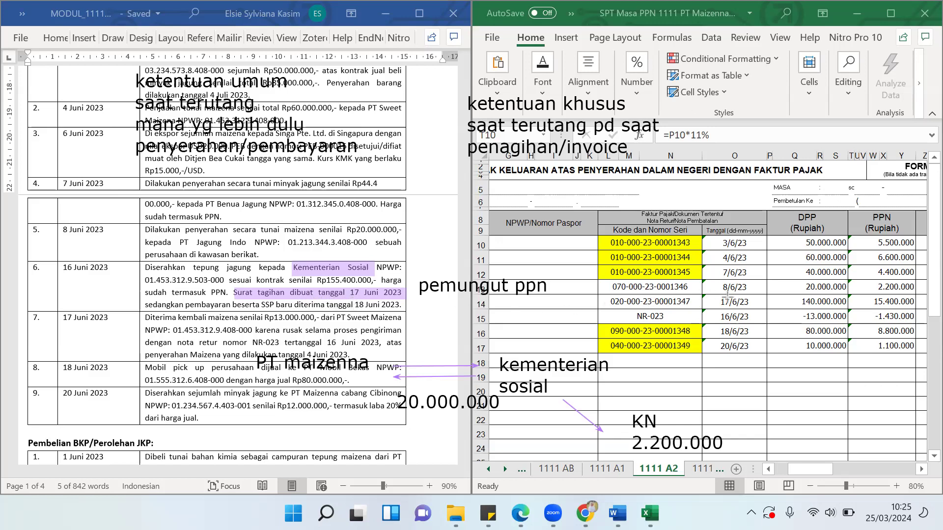
left_click_drag(720, 302, 759, 302)
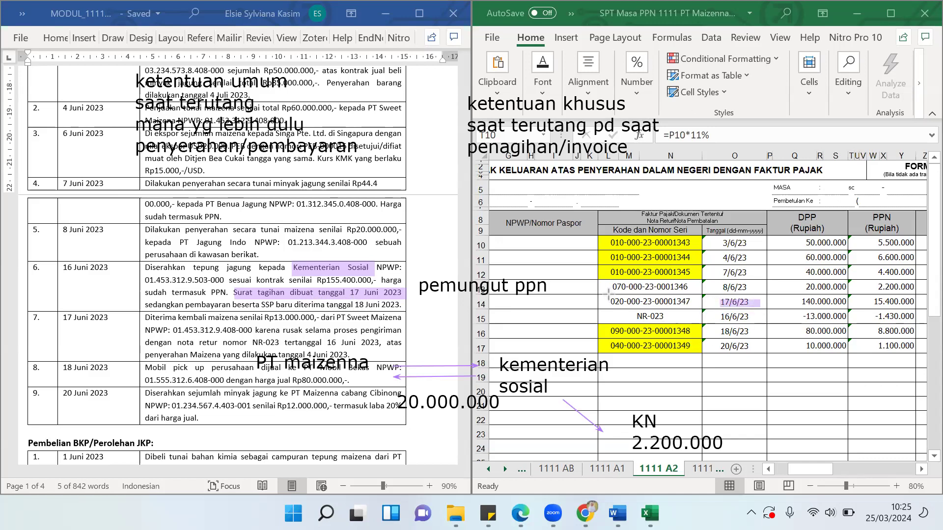
left_click_drag(611, 301, 626, 302)
left_click_drag(659, 297, 691, 308)
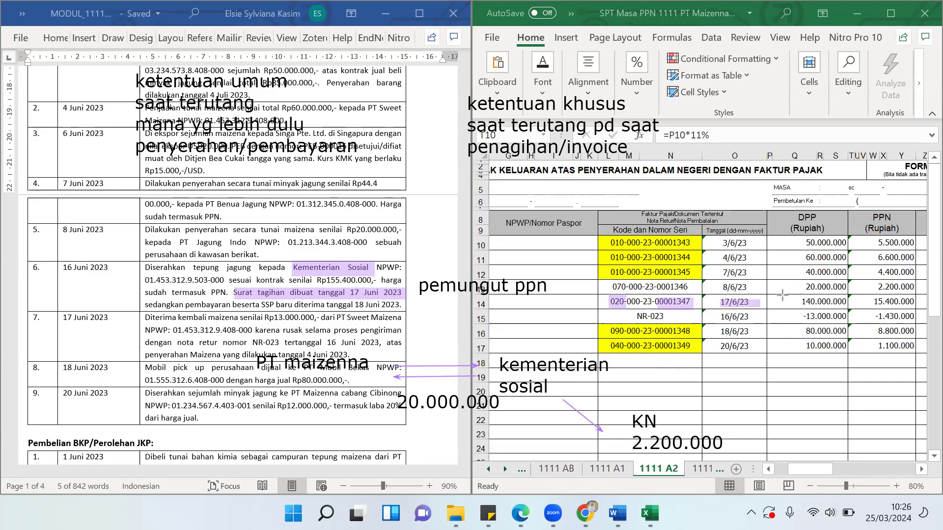
left_click_drag(780, 296, 847, 311)
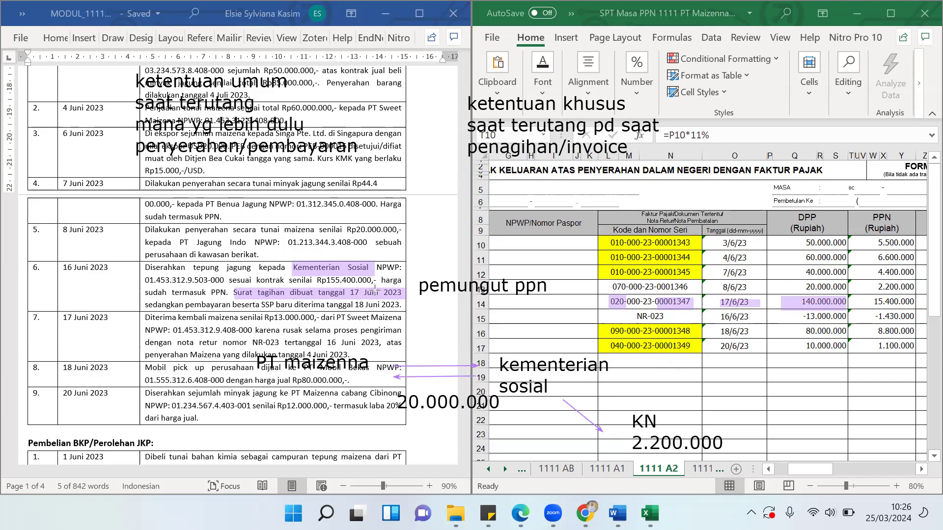
left_click_drag(871, 298, 921, 306)
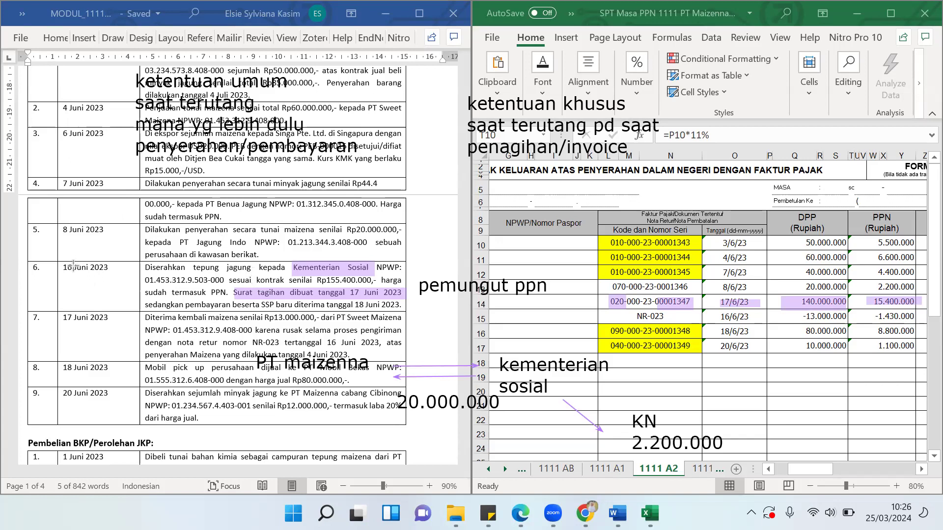
Highlight "16 Juni 2023" and "18 Juni 2023" in transaction 6 in red, and box the billing-date phrase and the "ketentuan khusus" note
left_click_drag(64, 268, 116, 268)
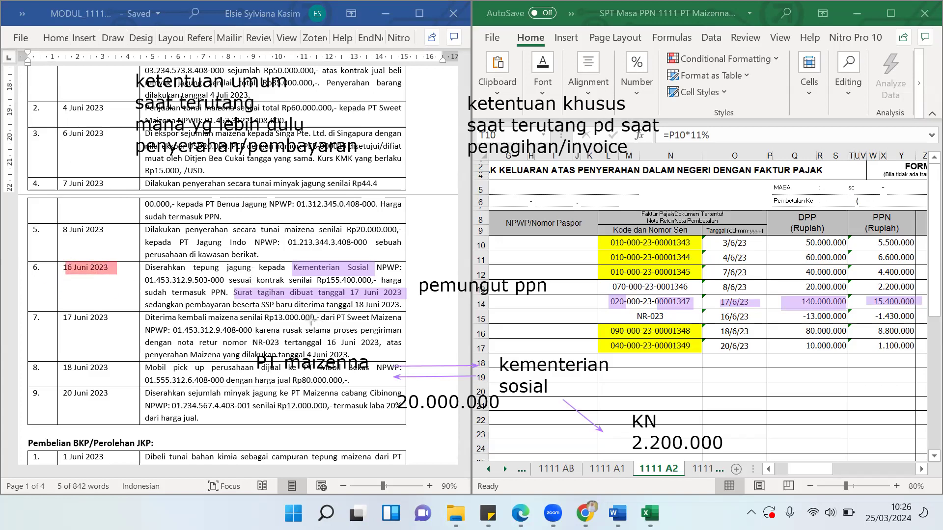
left_click_drag(347, 305, 402, 305)
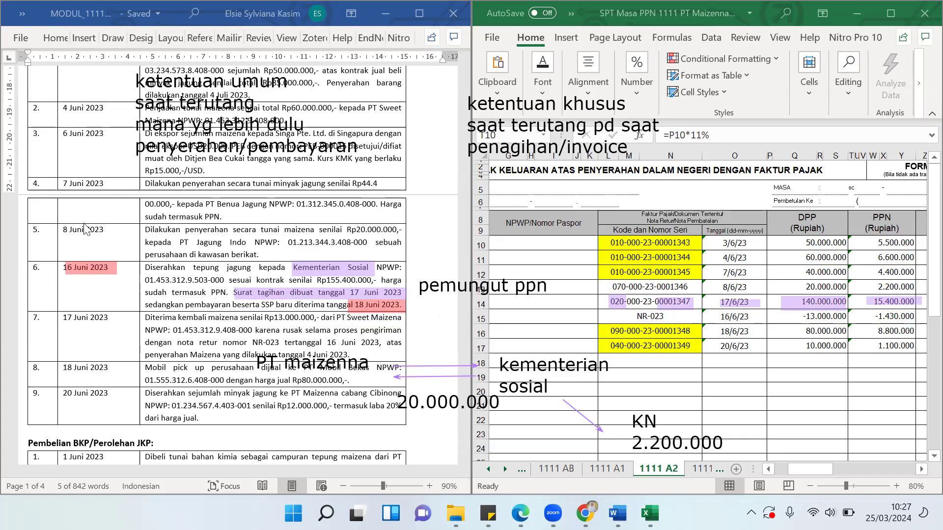
left_click_drag(238, 285, 361, 300)
left_click_drag(464, 90, 664, 171)
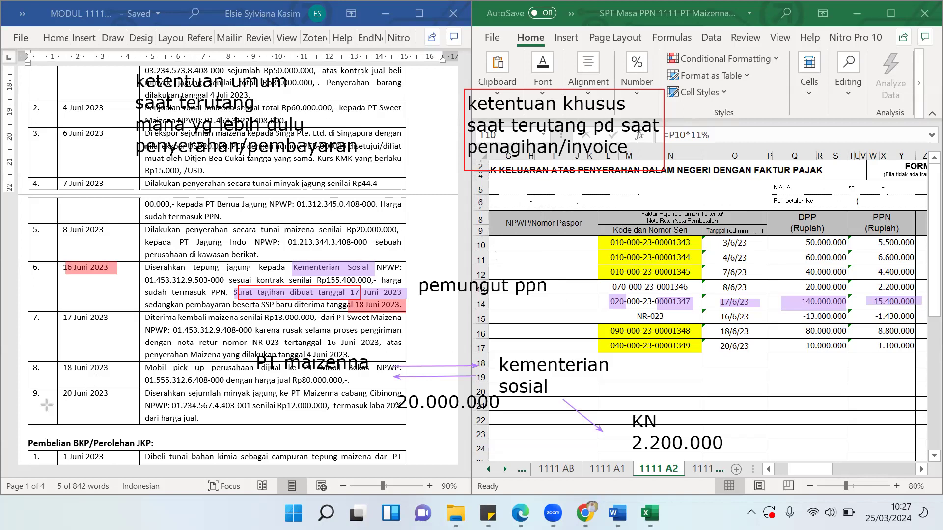
Clear the annotations and highlight in red the dates and amounts of transactions 2 and 7 plus "PT Sweet Maizena" in transaction 7
key("e")
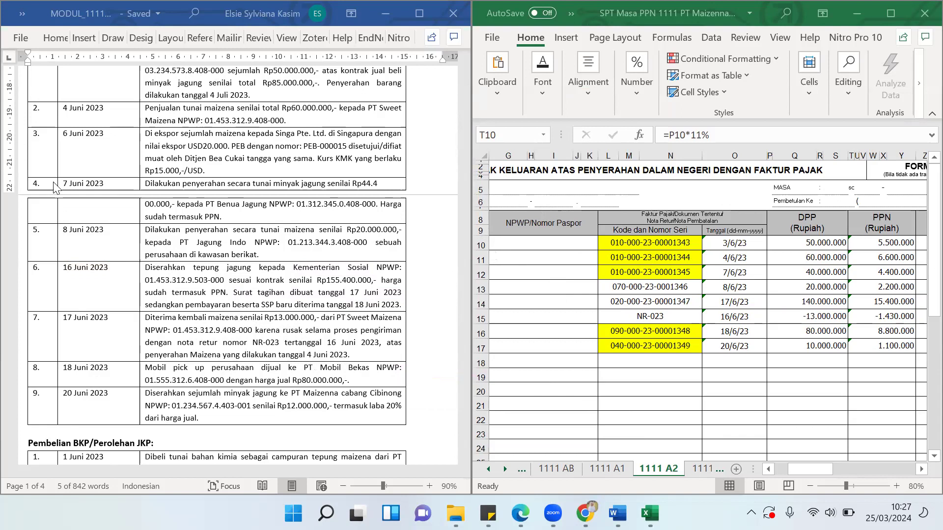
left_click_drag(60, 102, 121, 121)
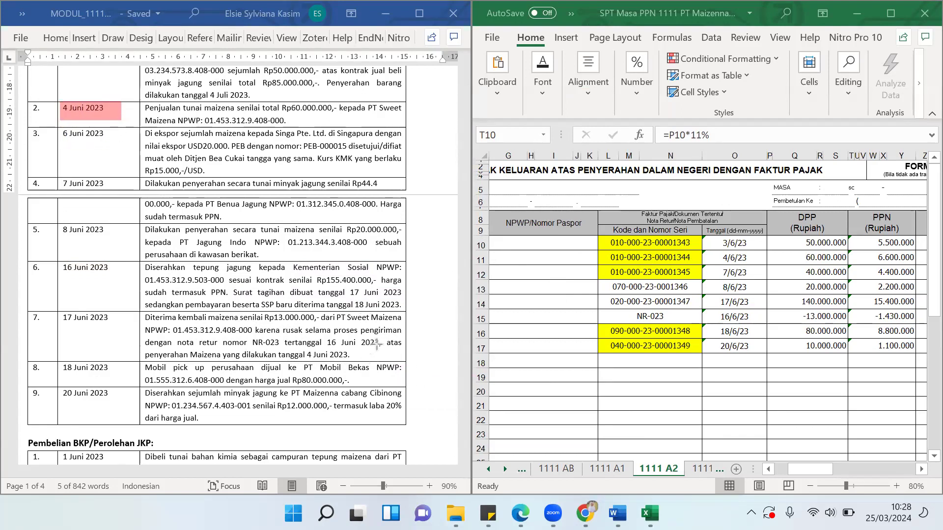
left_click_drag(60, 312, 120, 326)
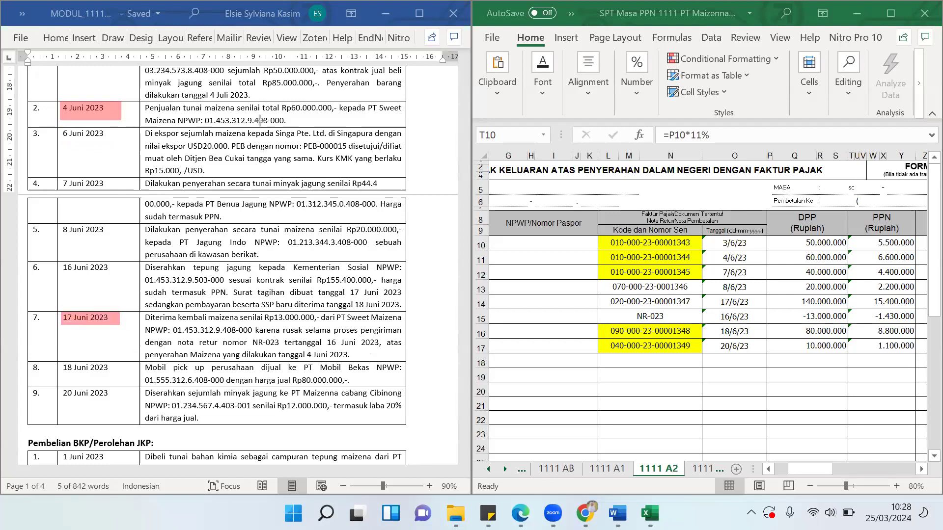
left_click_drag(285, 102, 336, 115)
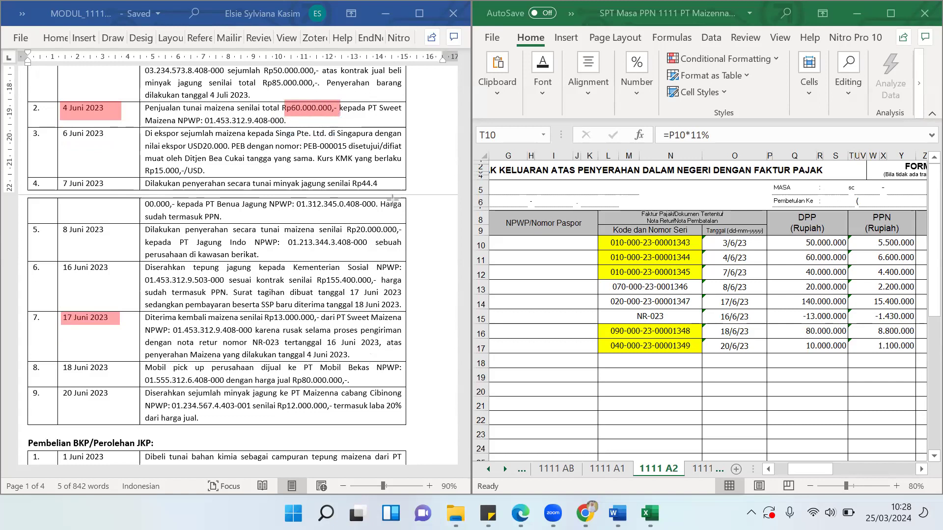
left_click_drag(265, 312, 317, 322)
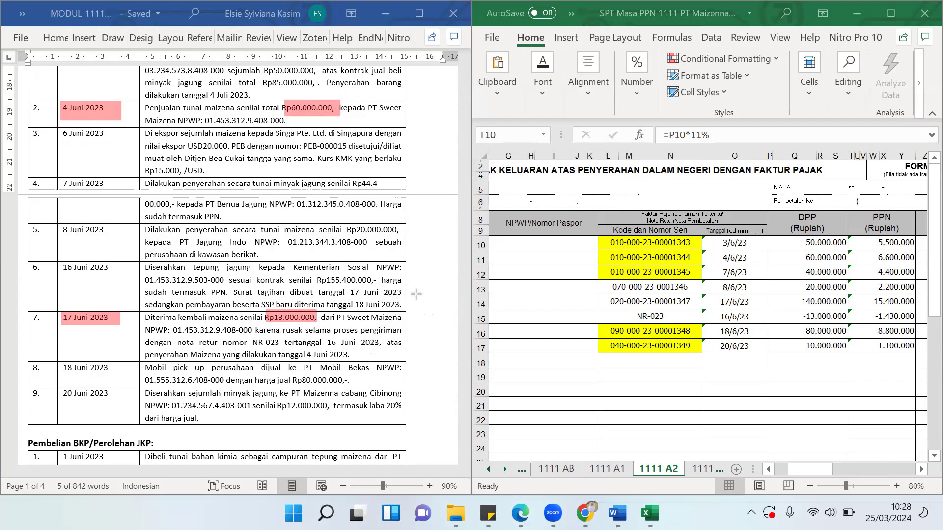
left_click_drag(336, 309, 402, 318)
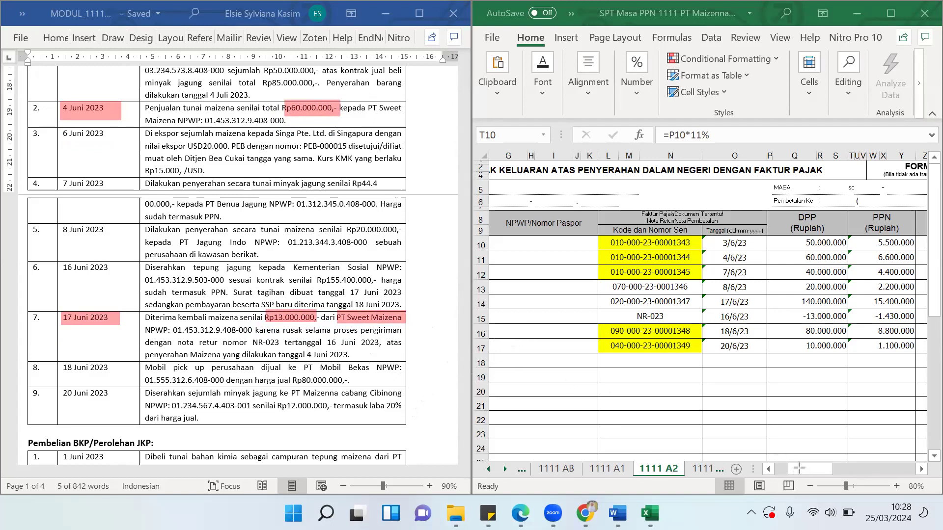
Highlight the return note number NR-023 and its -13.000.000 DPP in the PT Sweet Maizena return row of 1111 A2
left_click(815, 471)
left_click_drag(796, 472, 776, 466)
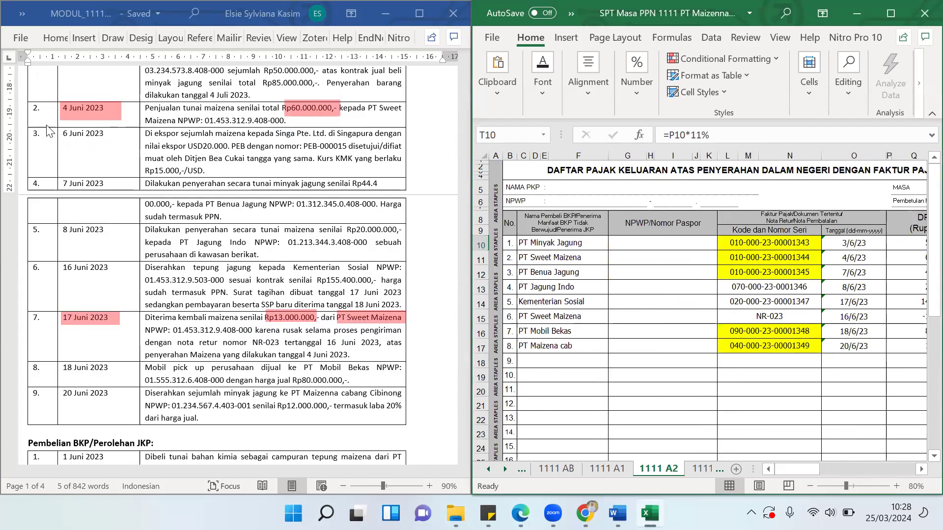
left_click_drag(739, 311, 797, 323)
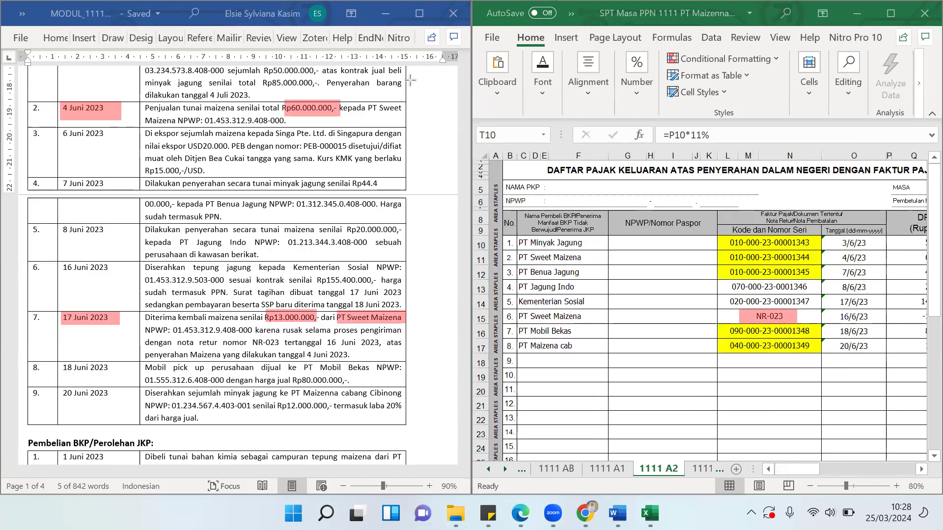
left_click(805, 468)
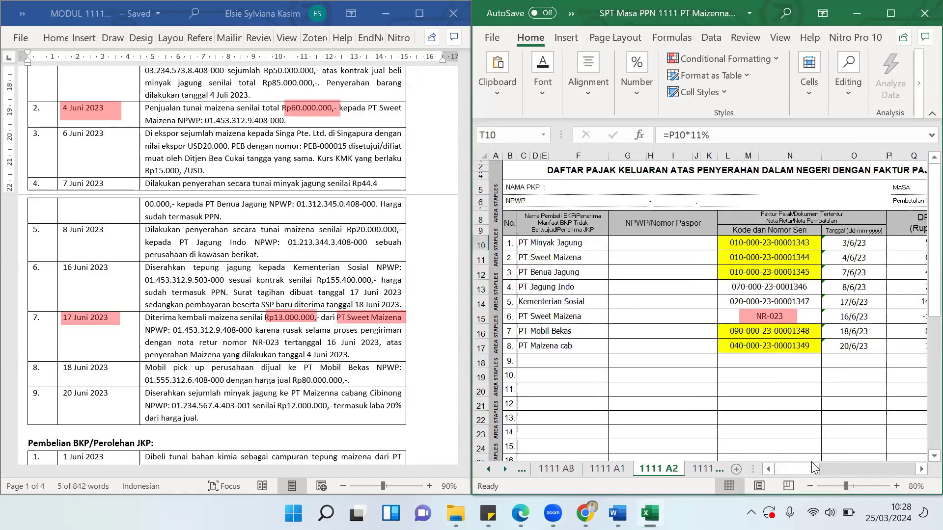
left_click_drag(800, 470, 823, 469)
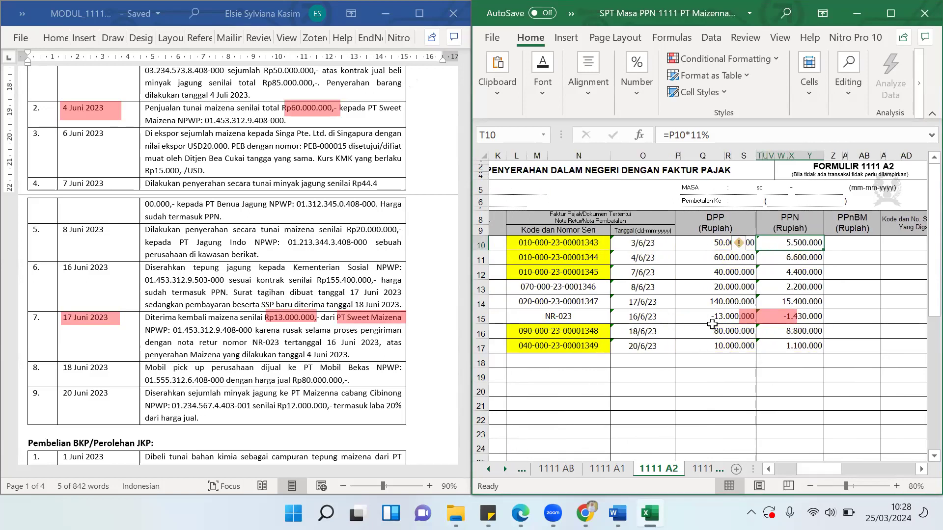
left_click_drag(698, 307, 745, 322)
left_click(784, 388)
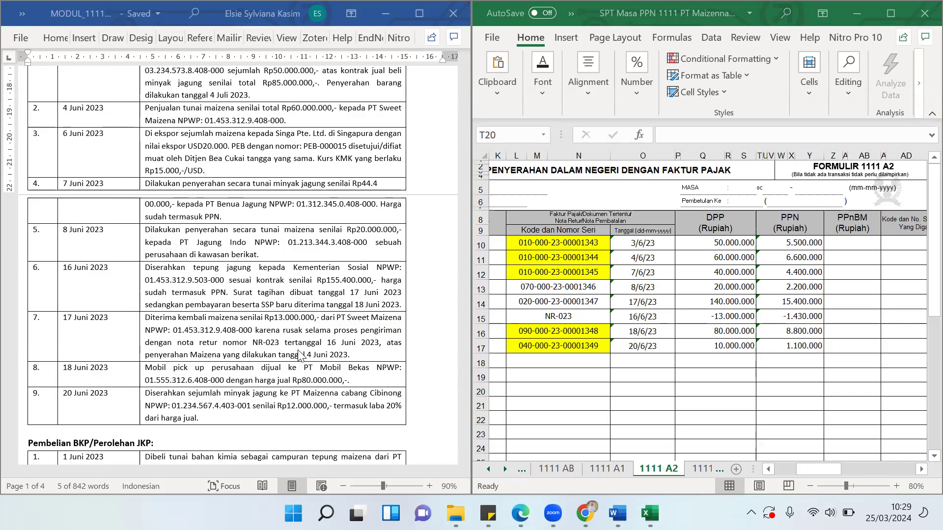
Highlight the 090 code, serial ending 1348, date 18/6/23 and DPP 80.000.000 in the PT Mobil Bekas row of 1111 A2
left_click(804, 470)
left_click_drag(803, 468, 796, 467)
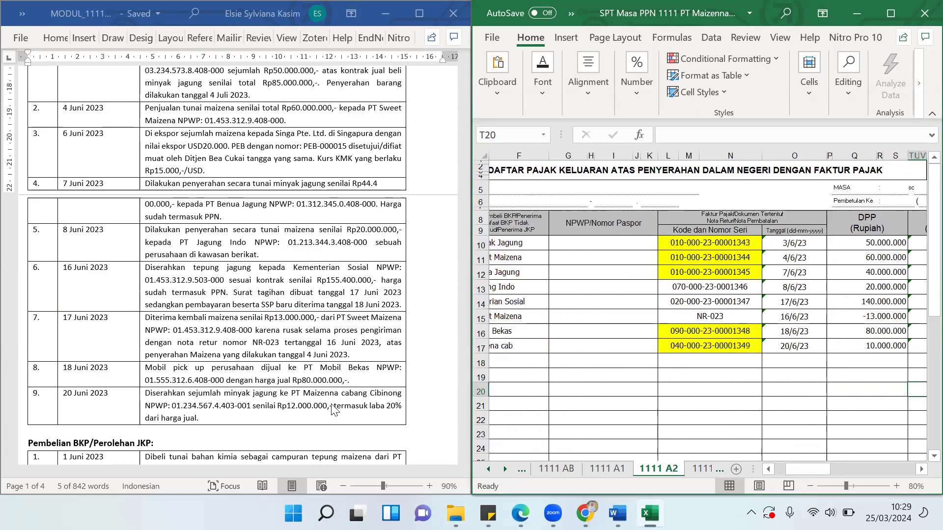
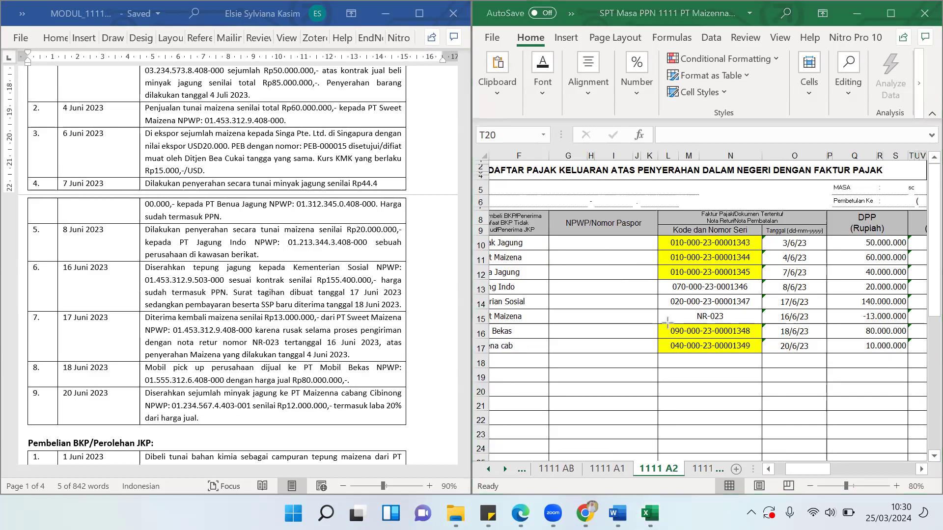
left_click_drag(665, 323, 687, 337)
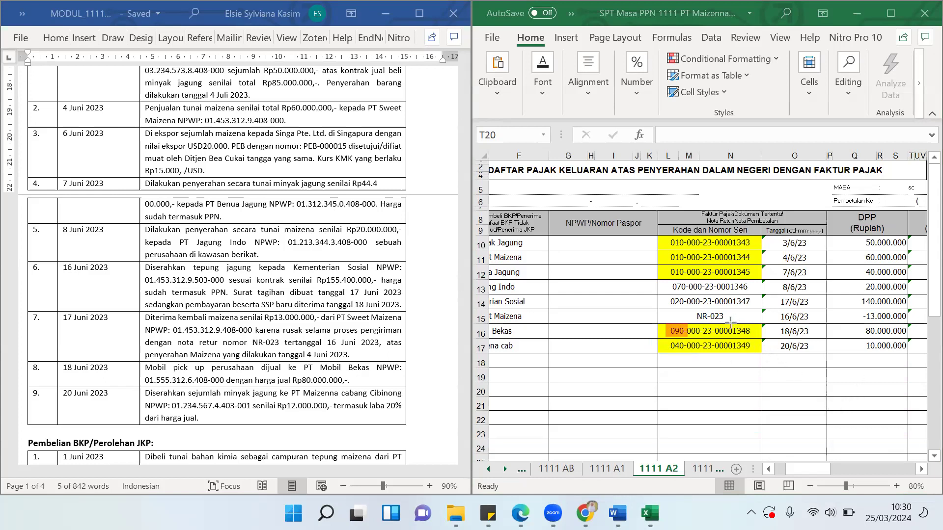
left_click_drag(730, 325, 757, 337)
mouse_move(774, 322)
left_mouse_down()
mouse_move(795, 338)
mouse_move(909, 339)
left_mouse_up()
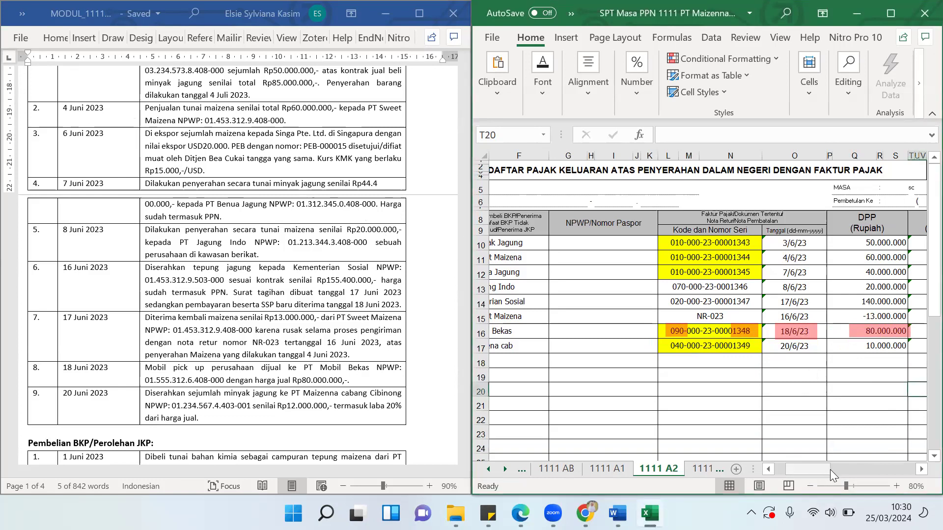
Highlight "cabang Cibinong" in transaction 9 and the SOAL sentence "PT Maizenna tidak melakukan pemusatan tempat PPN terutang" in red
left_click_drag(823, 472, 777, 461)
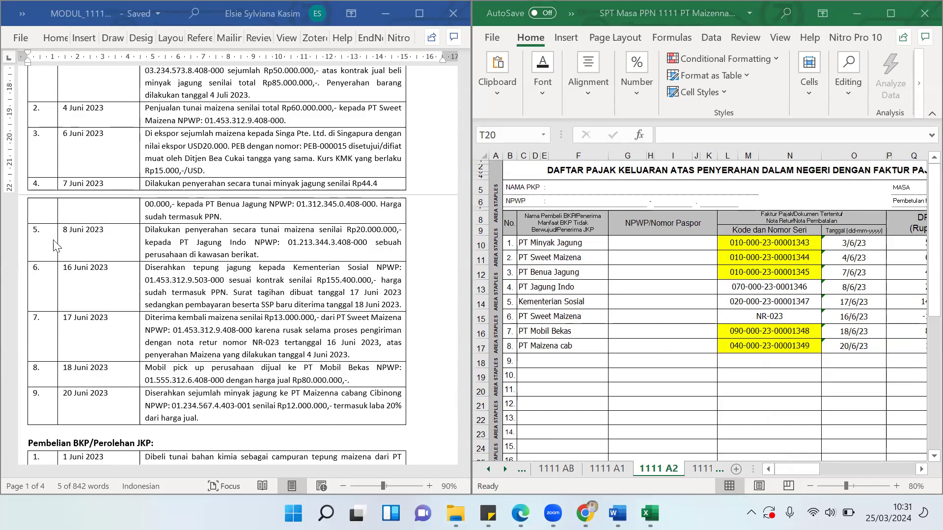
left_click_drag(343, 390, 408, 401)
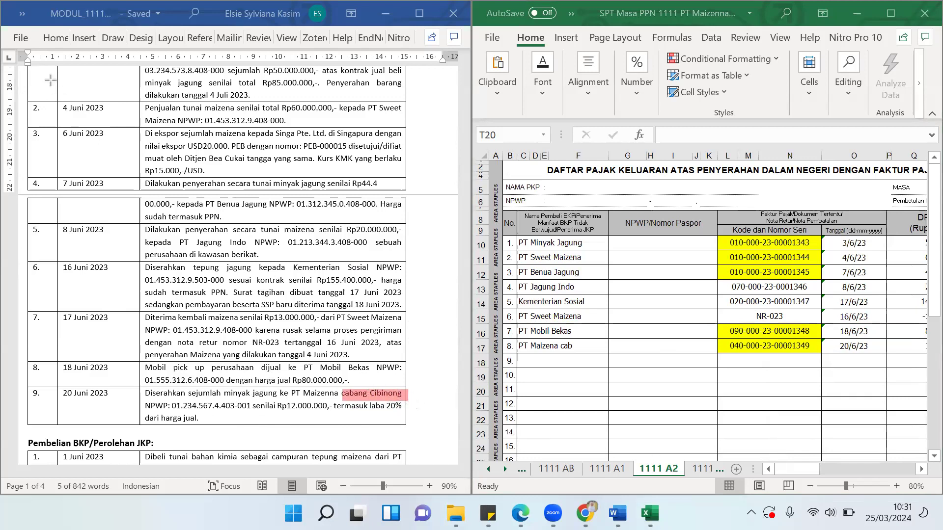
scroll(279, 212, "up", 5)
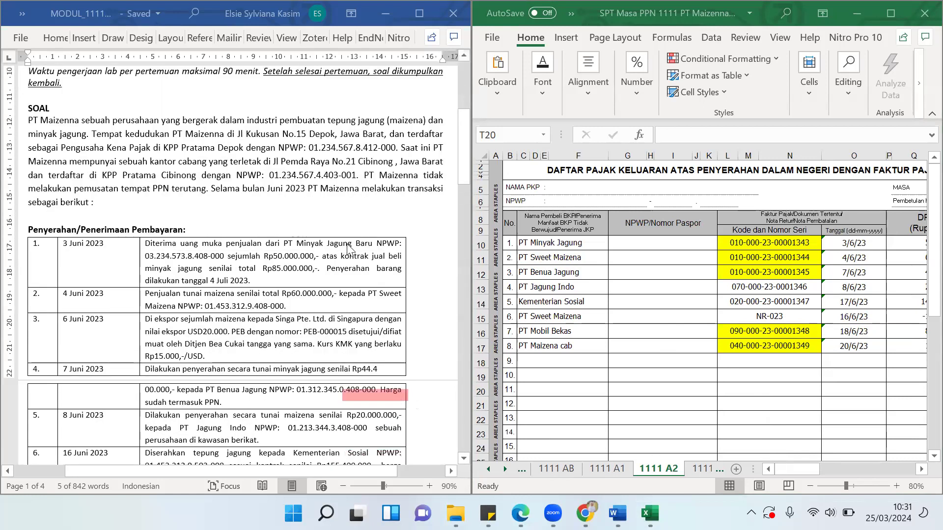
scroll(347, 248, "up", 1)
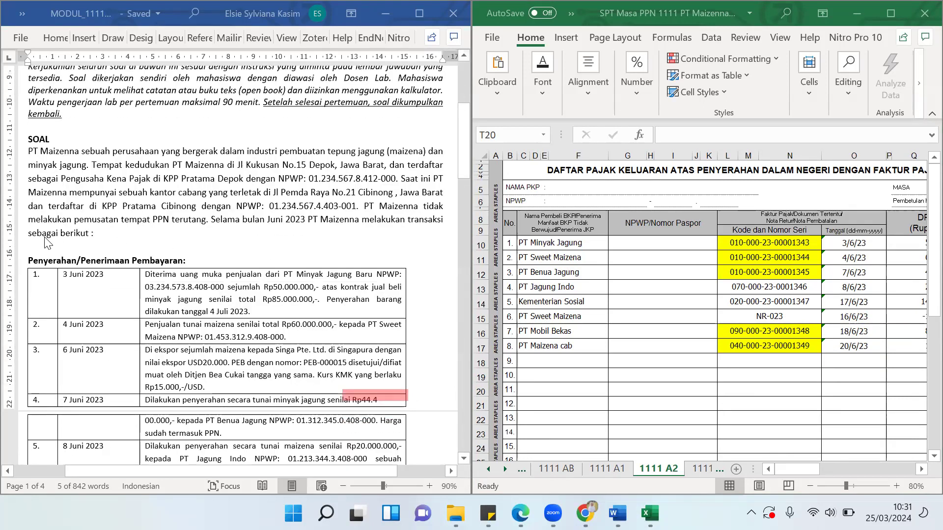
mouse_move(363, 200)
left_mouse_down()
mouse_move(442, 230)
mouse_move(451, 219)
left_mouse_up()
left_click_drag(42, 215, 211, 235)
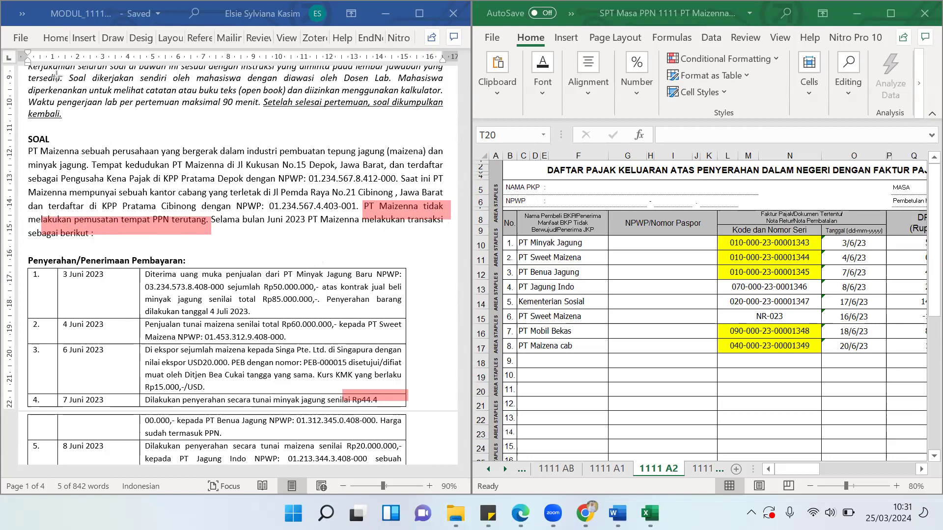
Write the on-screen note "pemusatan : penyerahan ke cabang tdk terutang ppn" over the SOAL text
type("p")
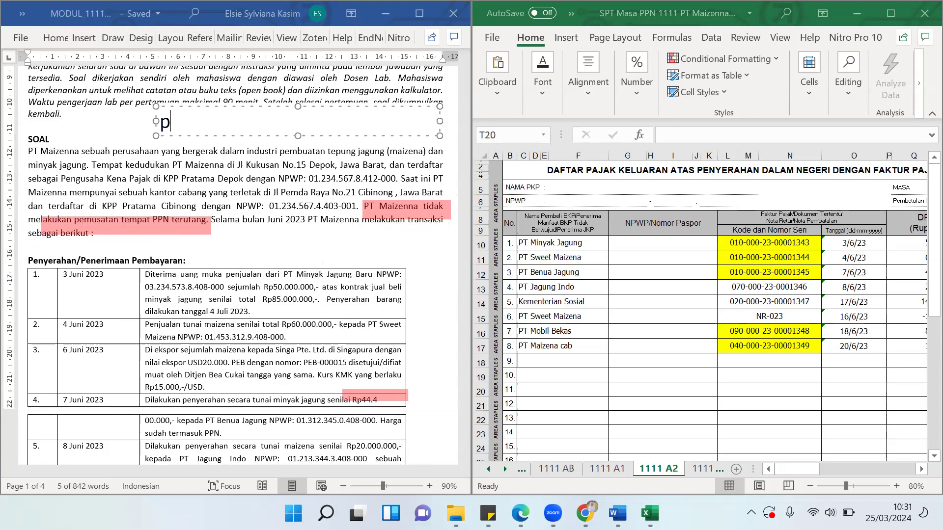
type("emusatan")
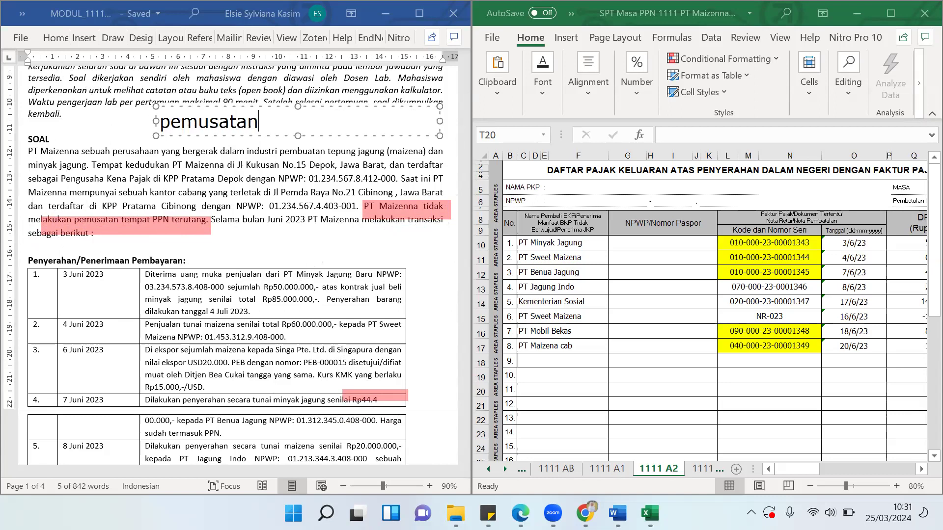
type(" : penyerahan ke ")
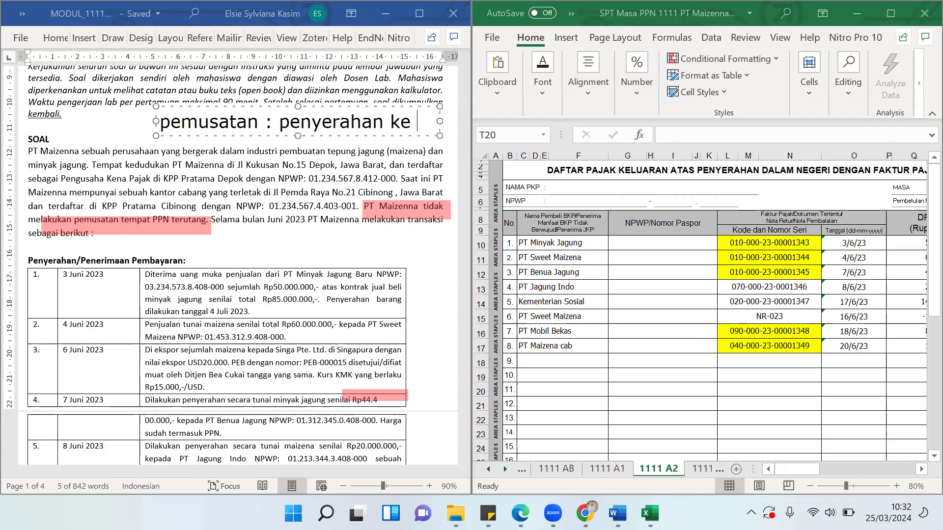
type("cabang tdk ")
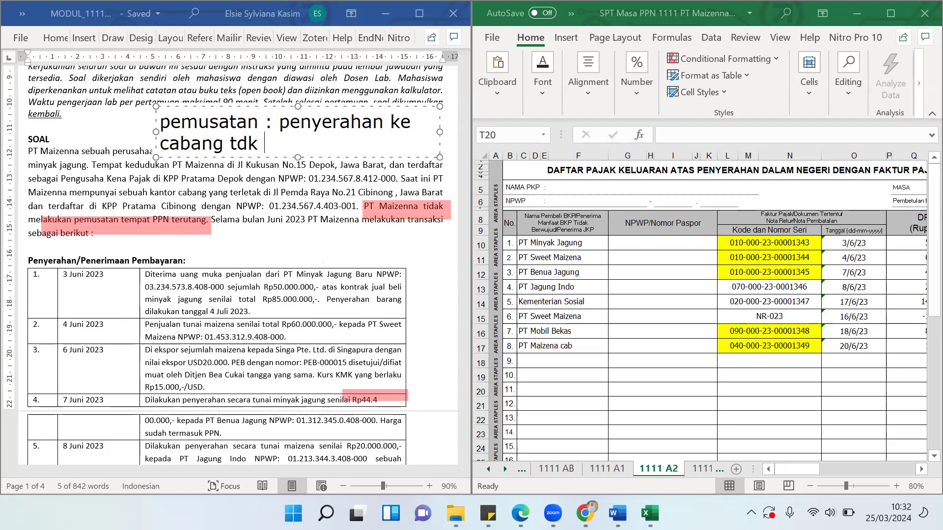
type("terutang ")
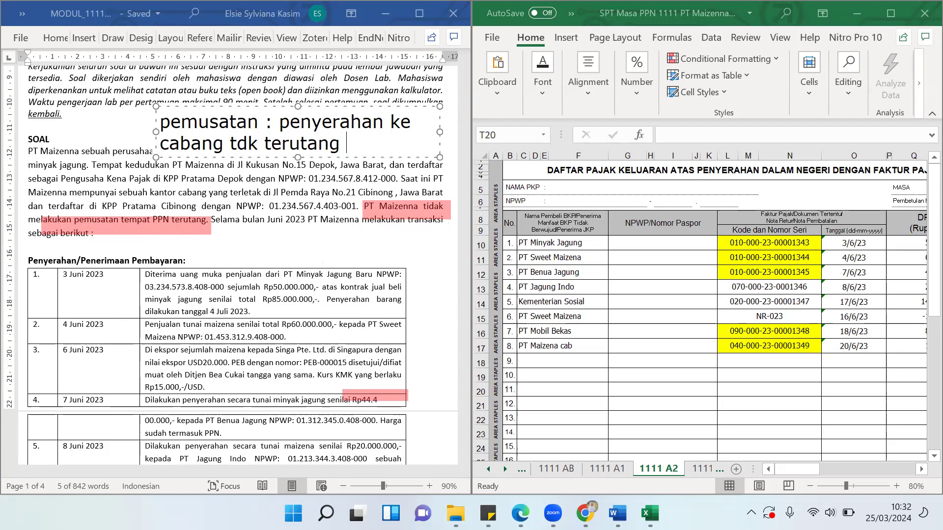
type("ppn")
key("Return")
key("Return")
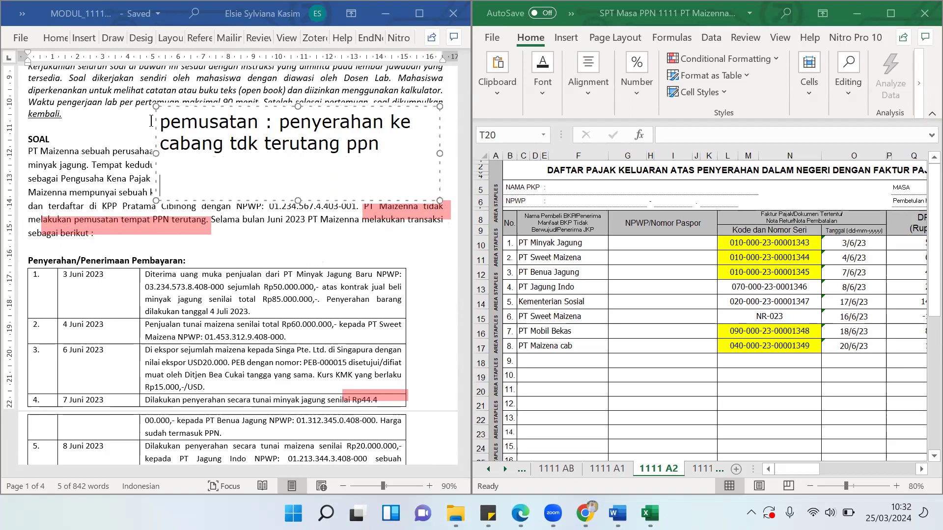
Add "tdk pemusatan : penyerahan ke cabang terutang ppn" to the note and move it clear of the highlighted sentence
type("tdk pem")
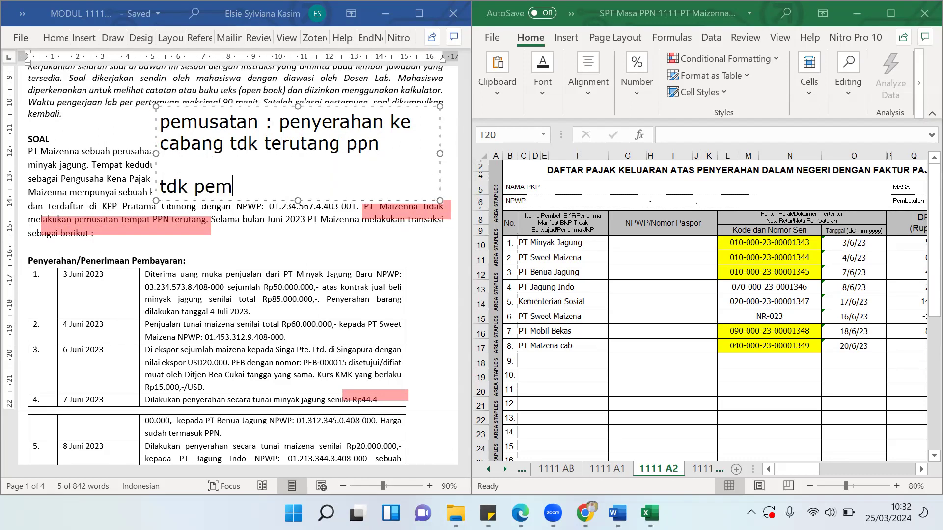
type("usatan : penyerahan")
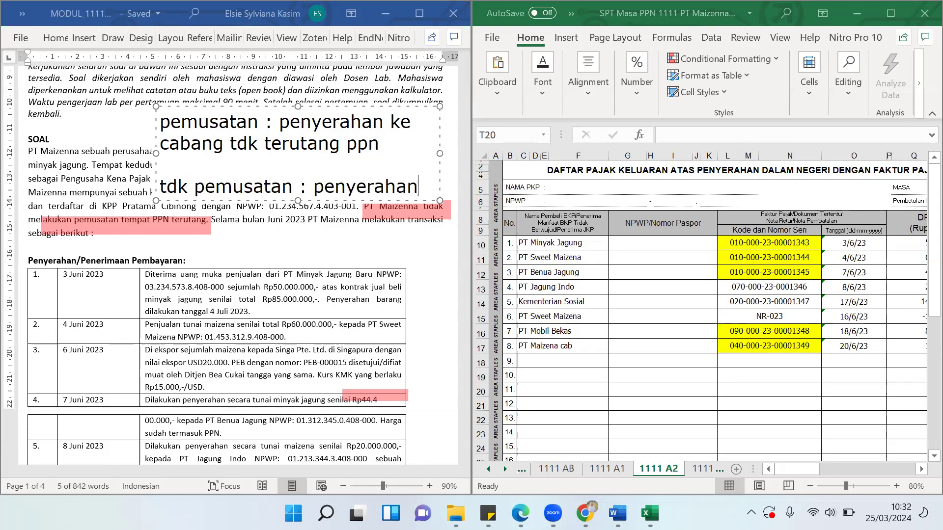
type(" ke cabang")
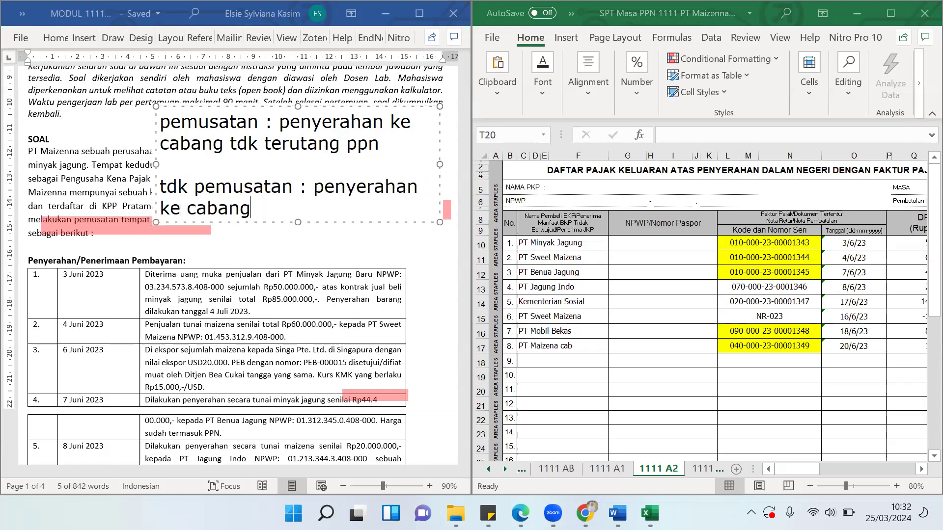
type(" terutang ppn")
left_click_drag(309, 107, 229, 75)
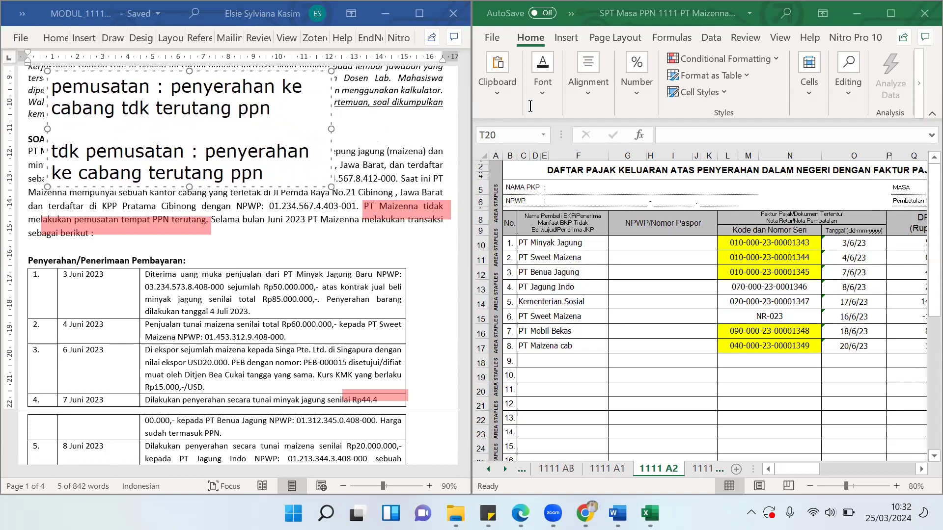
left_click(290, 242)
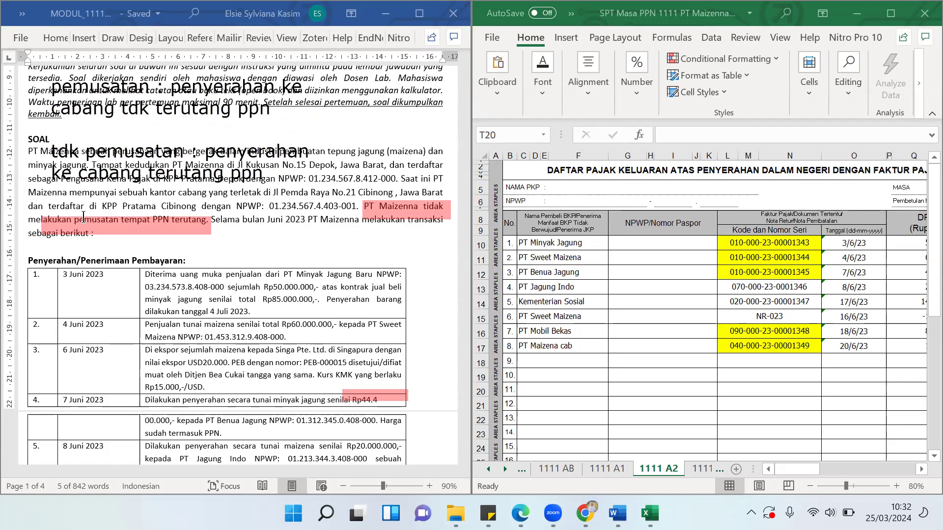
Highlight "termasuk laba 20%" in transaction 9 of the module in red
scroll(315, 326, "down", 8)
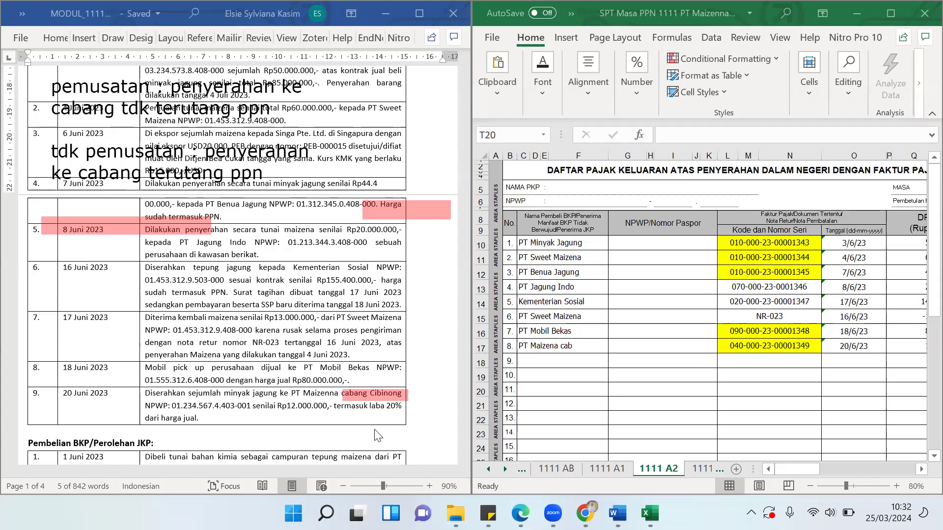
left_click(805, 471)
mouse_move(806, 470)
left_mouse_down()
mouse_move(826, 468)
mouse_move(809, 476)
left_mouse_up()
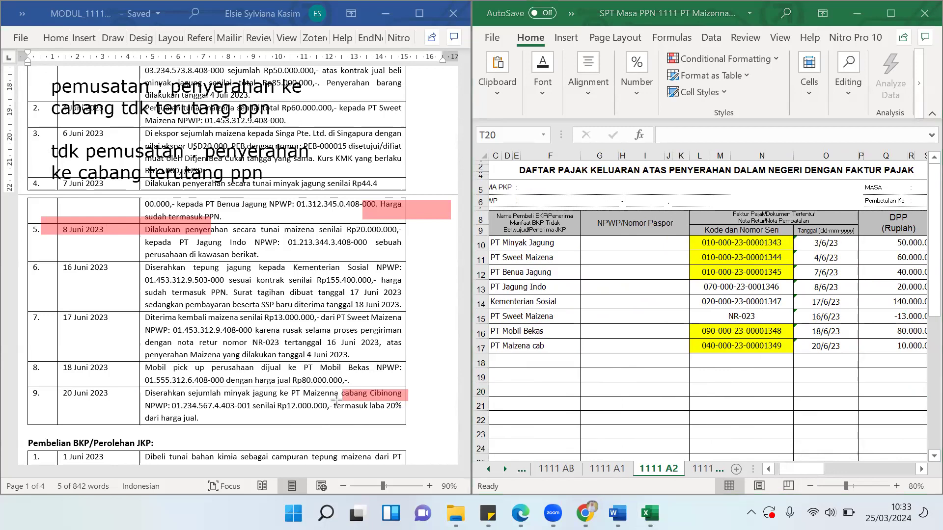
left_click_drag(336, 401, 405, 419)
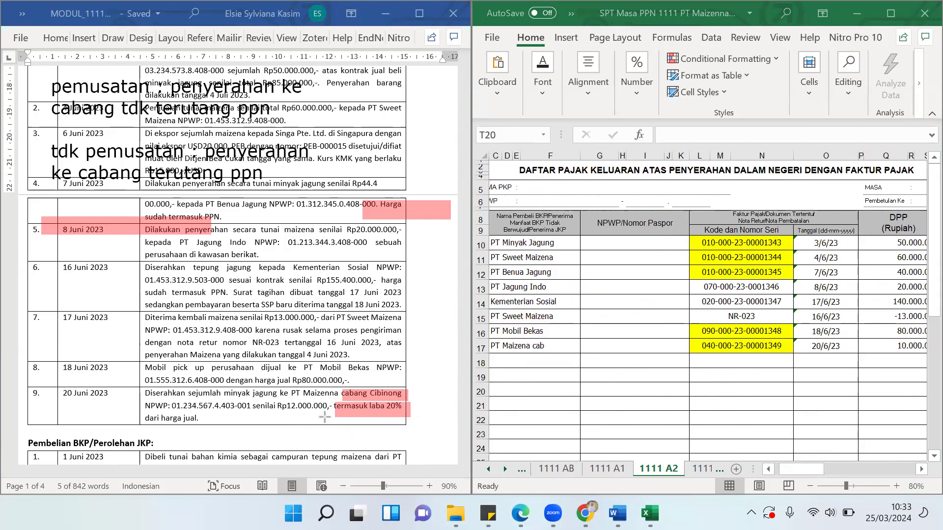
Highlight the DPP 10.000.000 and the 040 invoice code in the PT Maizena cab row of 1111 A2
left_click(803, 470)
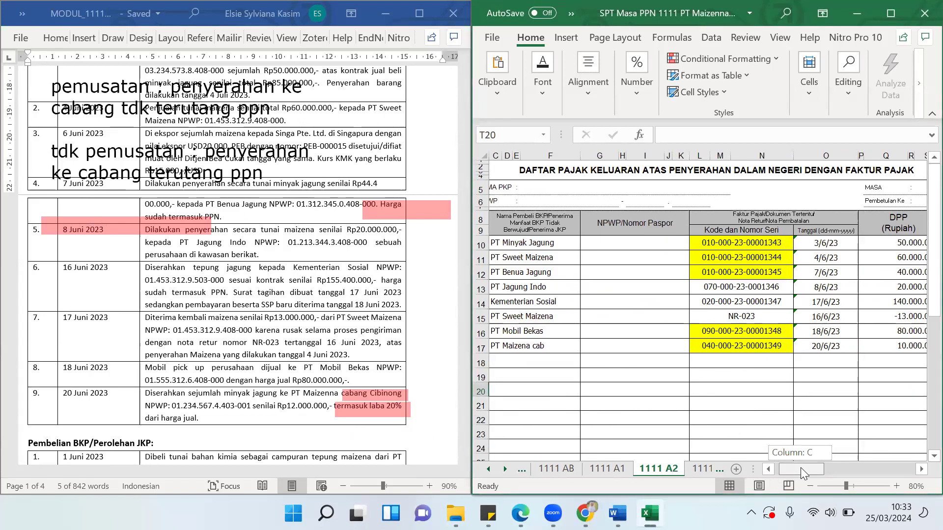
scroll(791, 335, "right", 3)
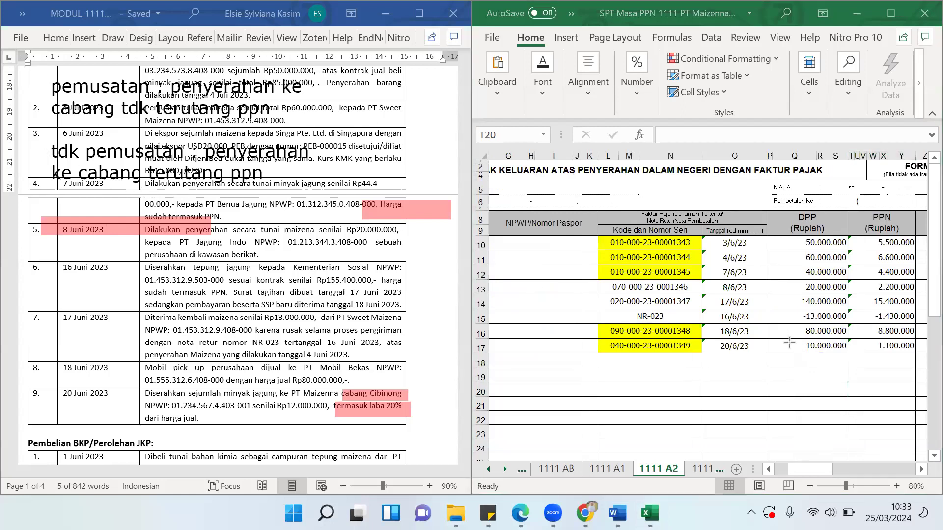
left_click_drag(789, 347, 855, 348)
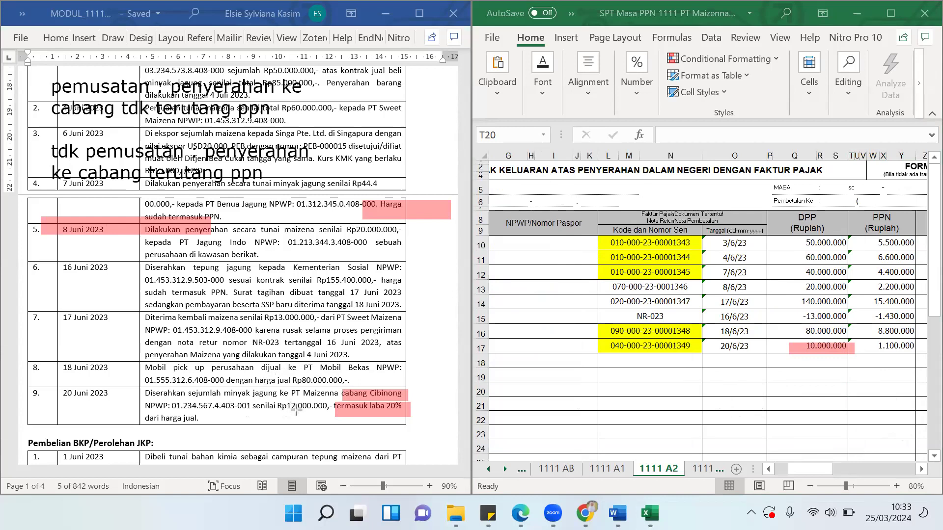
left_click_drag(603, 339, 631, 354)
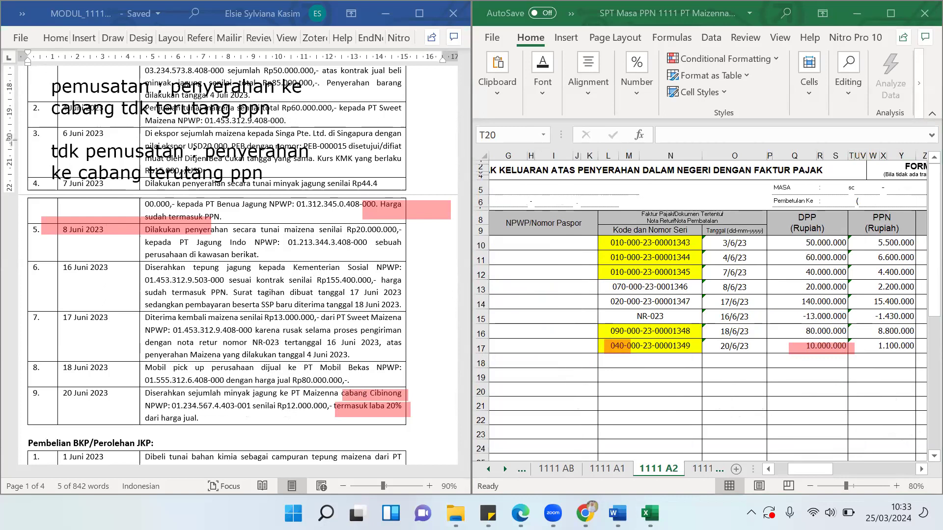
Write the two-line note "DPP nilai lain" and "Besaran tertentu" below the filled rows of 1111 A2
left_click(561, 380)
type("DPP")
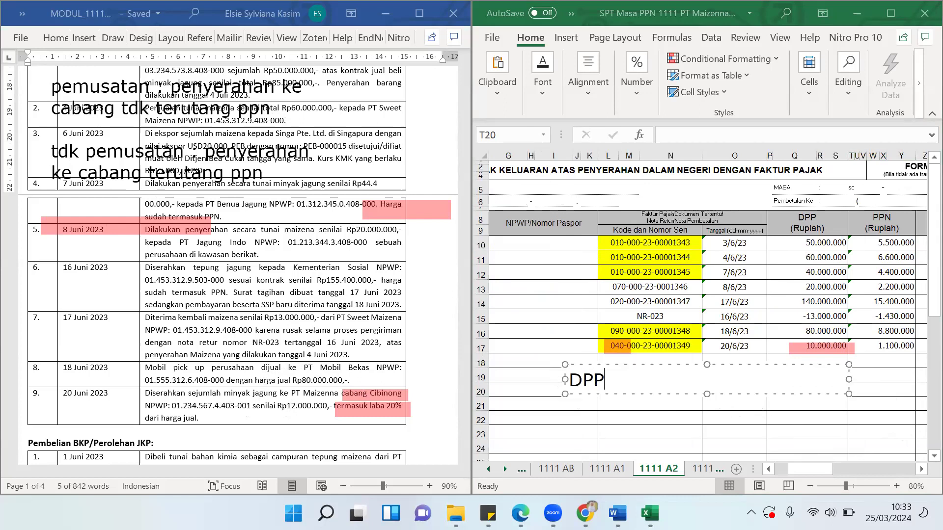
type(" nilai lain")
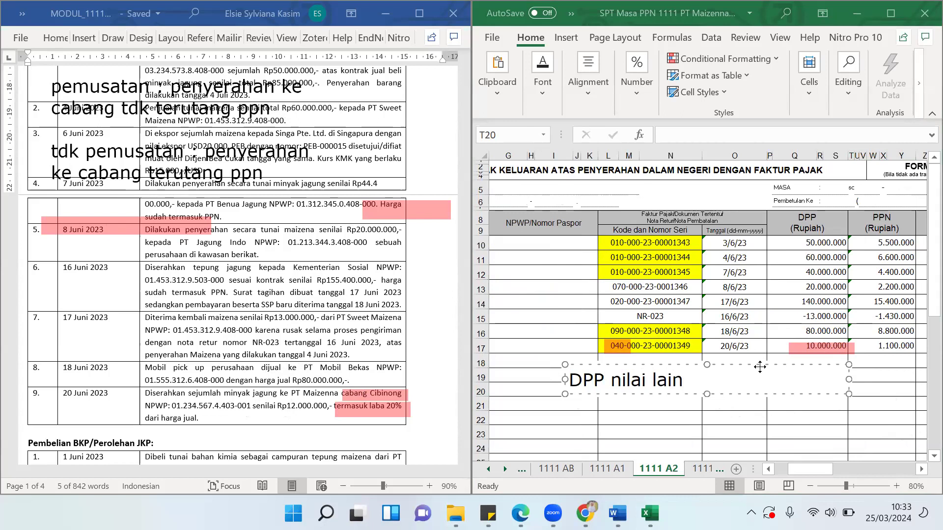
left_click_drag(760, 365, 724, 378)
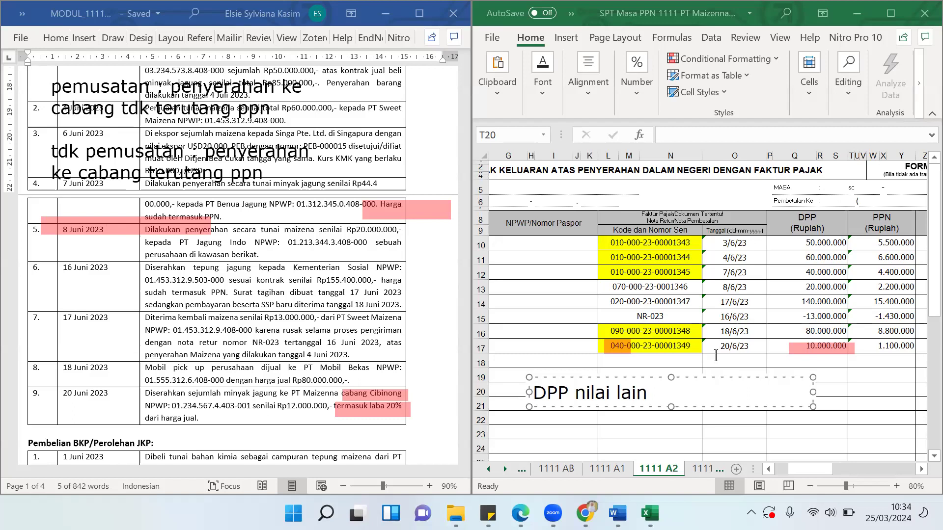
key("Return")
type("Besaran tertentu")
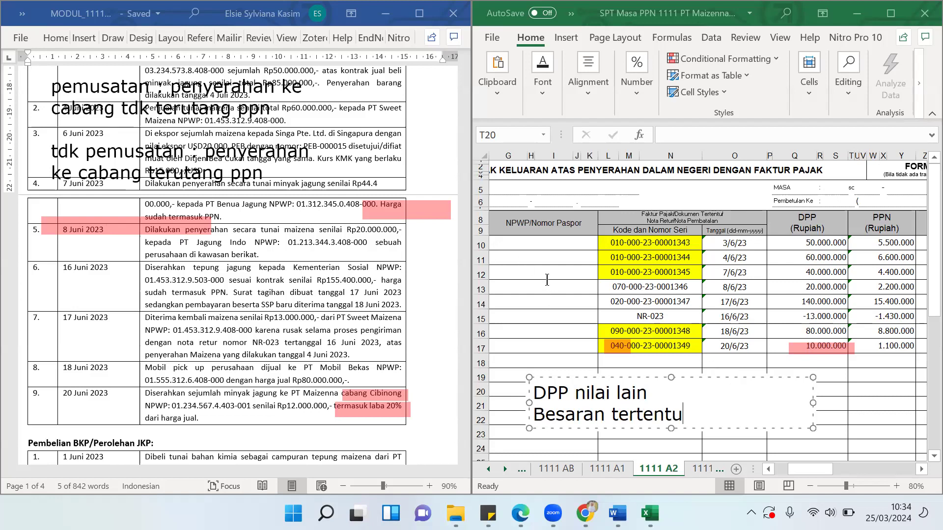
key("Escape")
key("Escape")
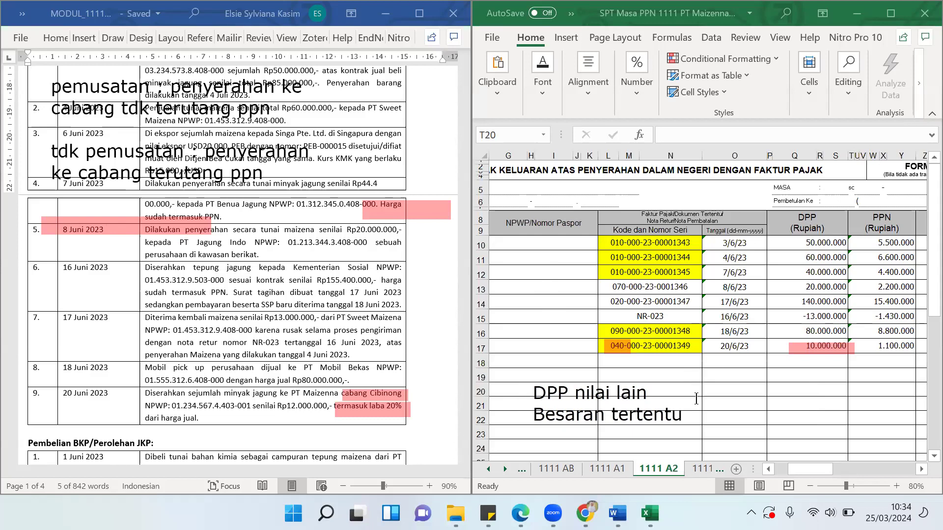
Add 04 beside "DPP nilai lain" and 05 beside "Besaran tertentu", and clear all the annotations
left_click(703, 382)
type("04")
key("Return")
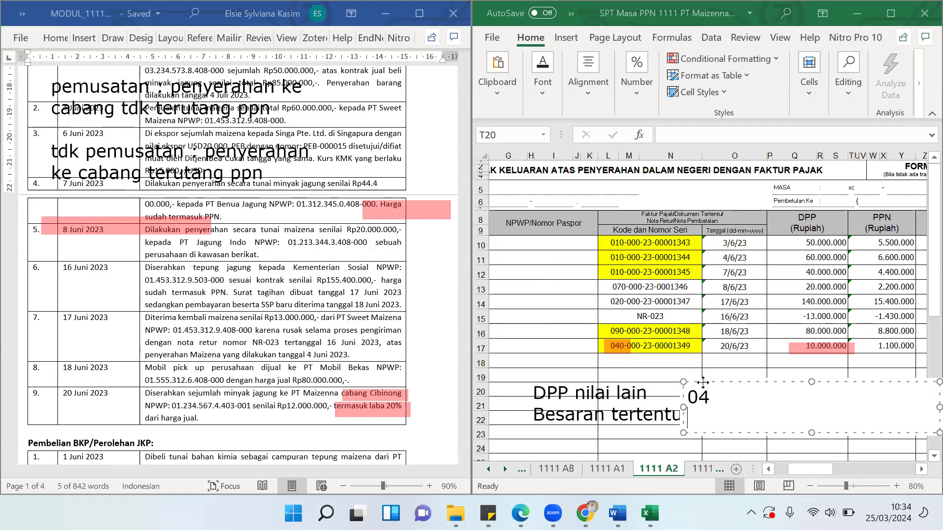
type("05")
left_click_drag(787, 379, 801, 375)
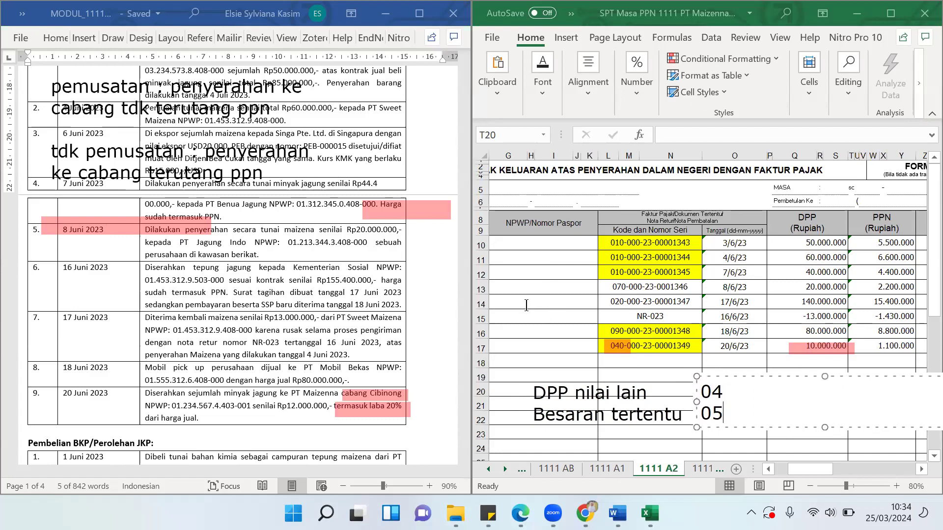
key("Escape")
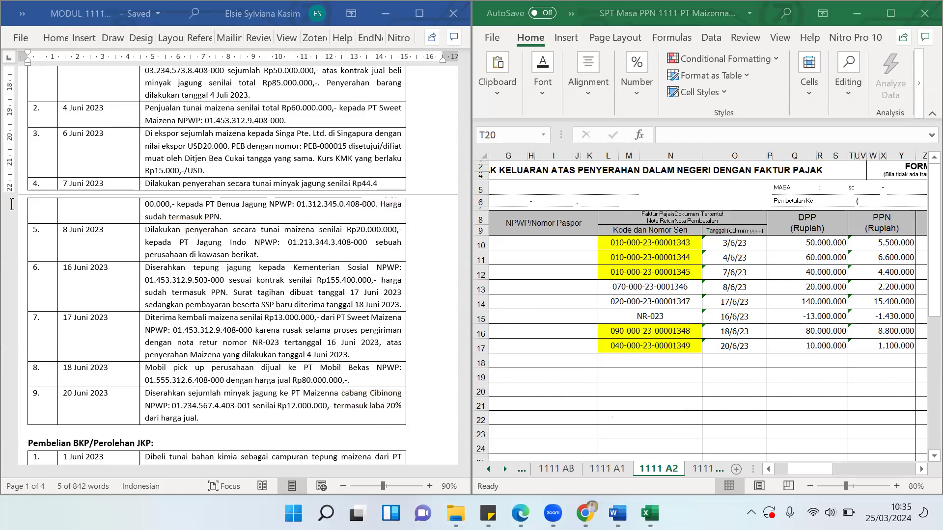
Bring the module's Pembelian BKP/Perolehan JKP table into view and open the 1111 B1 sheet of the workbook
scroll(275, 300, "down", 5)
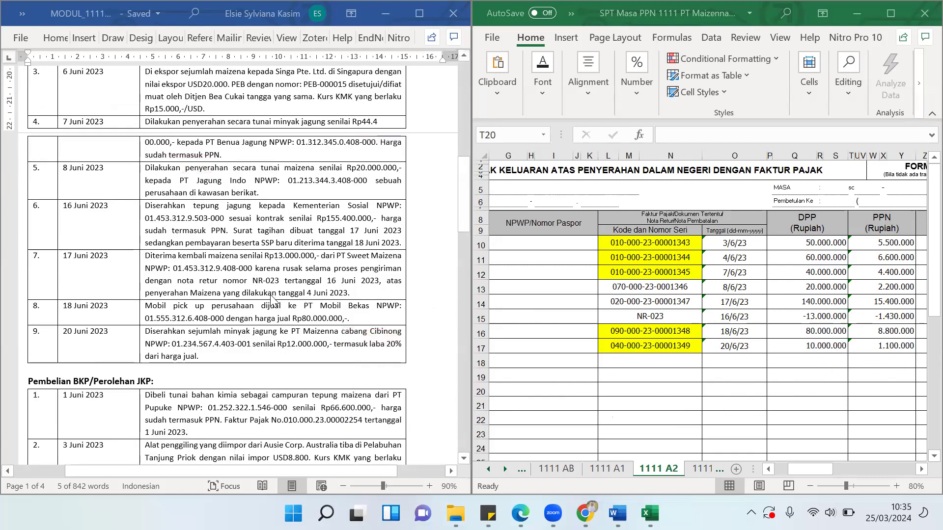
scroll(278, 304, "down", 5)
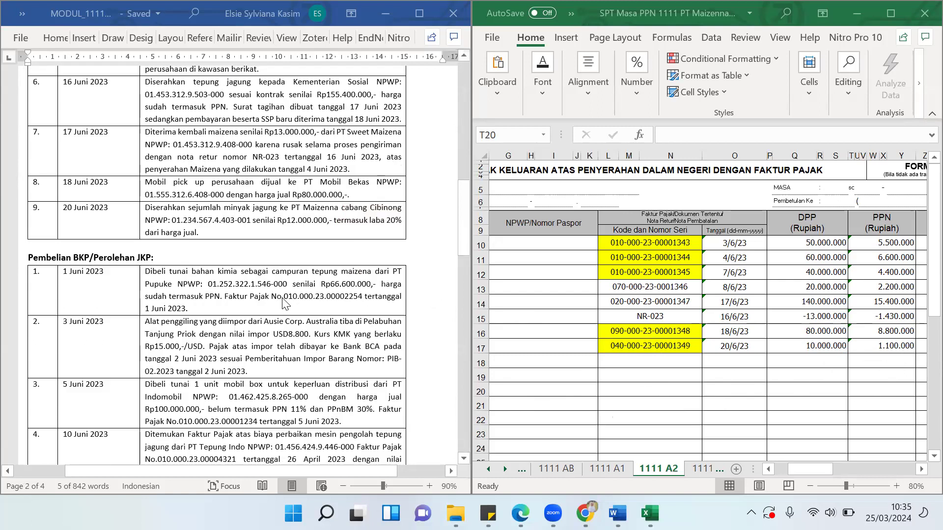
scroll(284, 305, "down", 1)
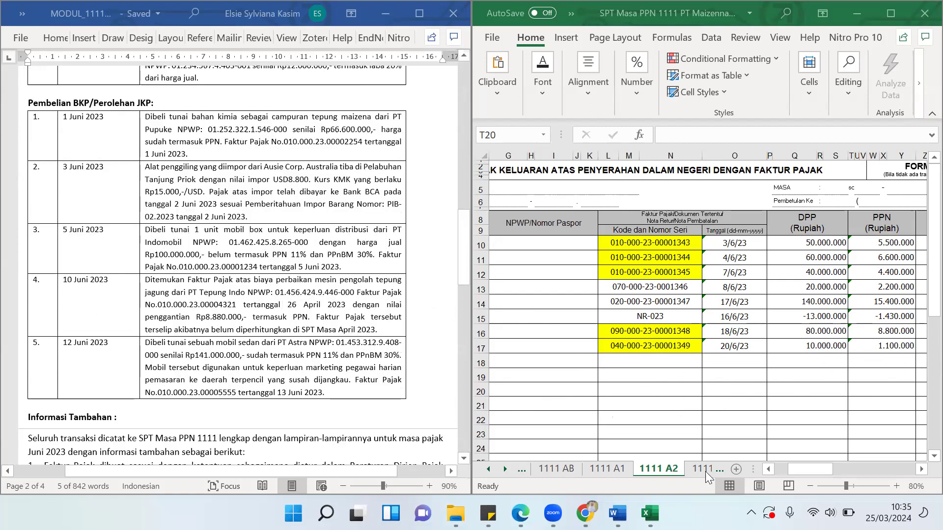
left_click(506, 471)
left_click(506, 471)
left_click(506, 471)
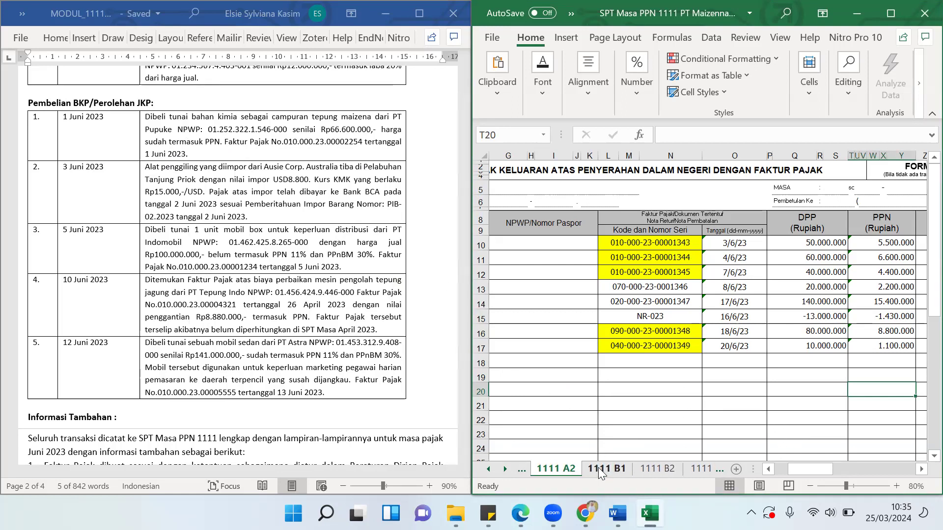
left_click(612, 468)
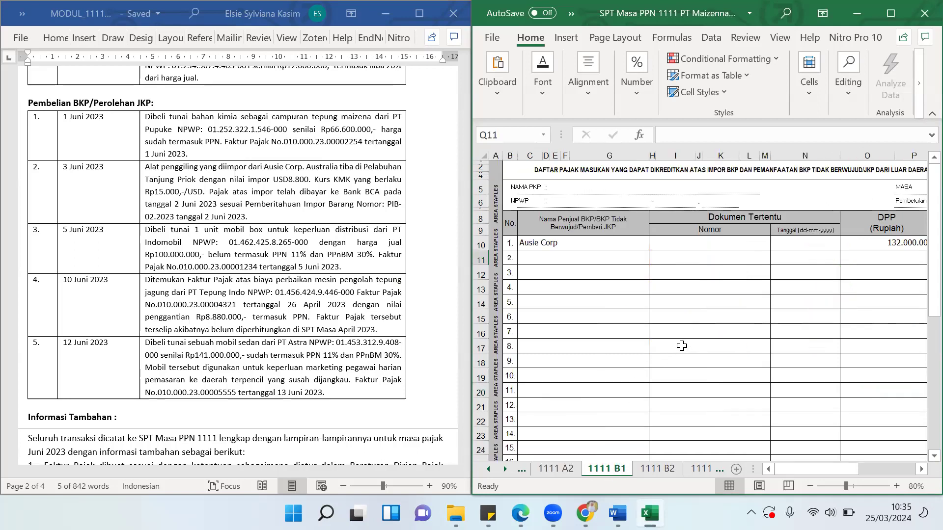
View sheet 1111 B2 at 80% zoom and sheet 1111 B3 at 70% zoom
left_click(658, 469)
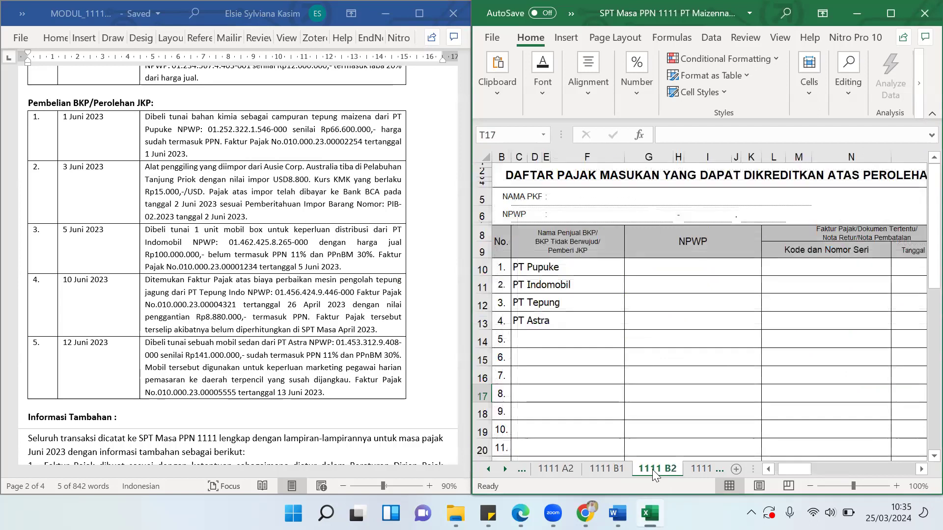
left_click(810, 487)
left_click(810, 488)
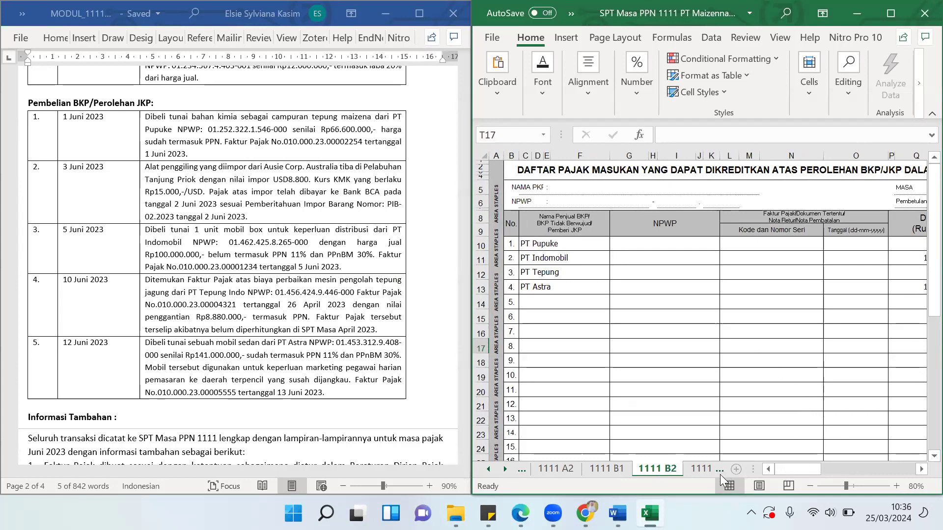
left_click(702, 469)
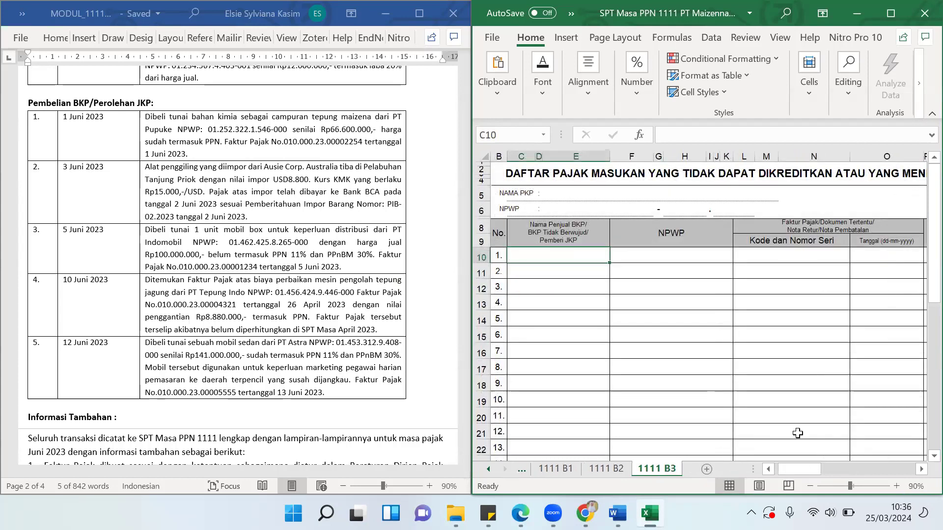
left_click(810, 487)
left_click(809, 488)
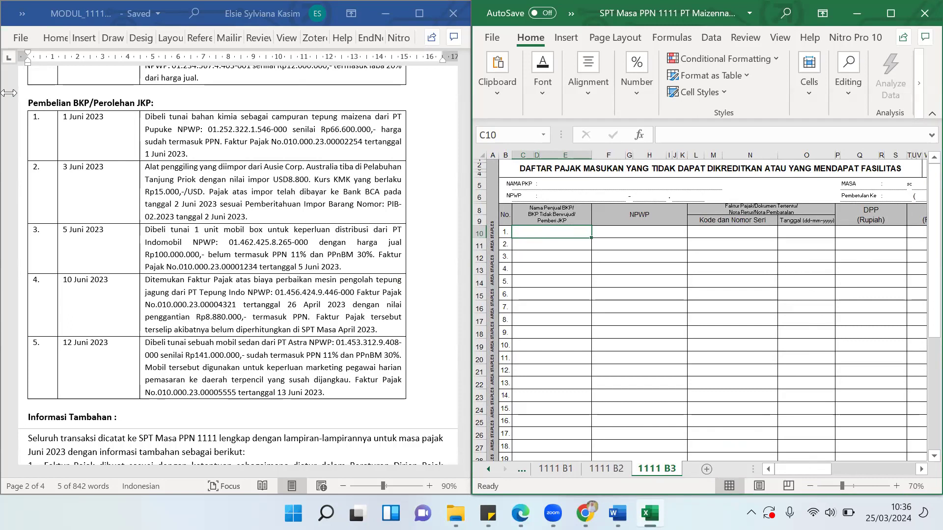
Write the two-line note "fasilitas" and "dibebaskan" over the header area of the 1111 B3 sheet
left_click(799, 194)
type("fasilitas")
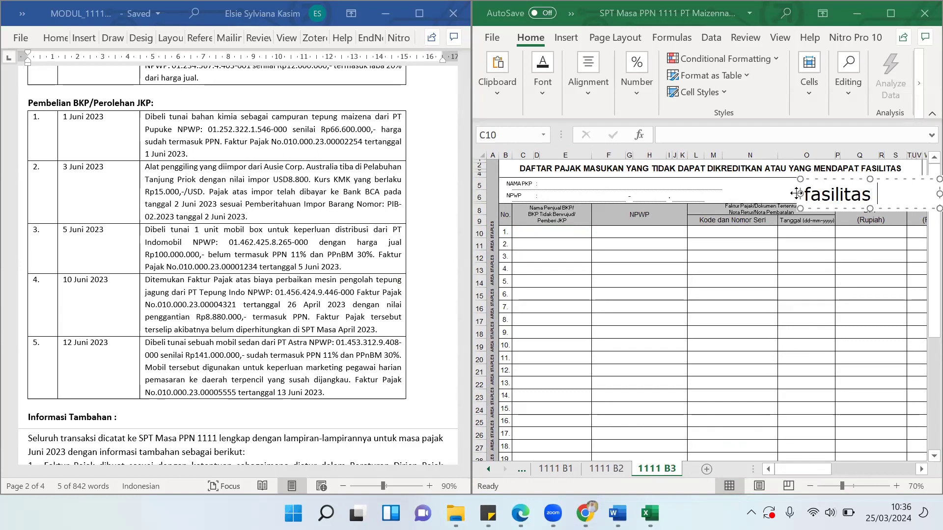
key("Return")
type("di")
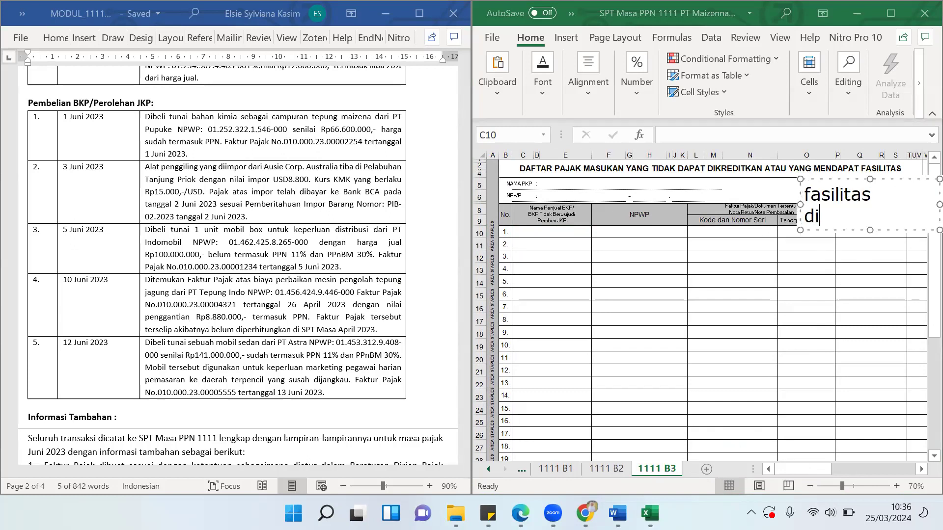
type("bebaskan")
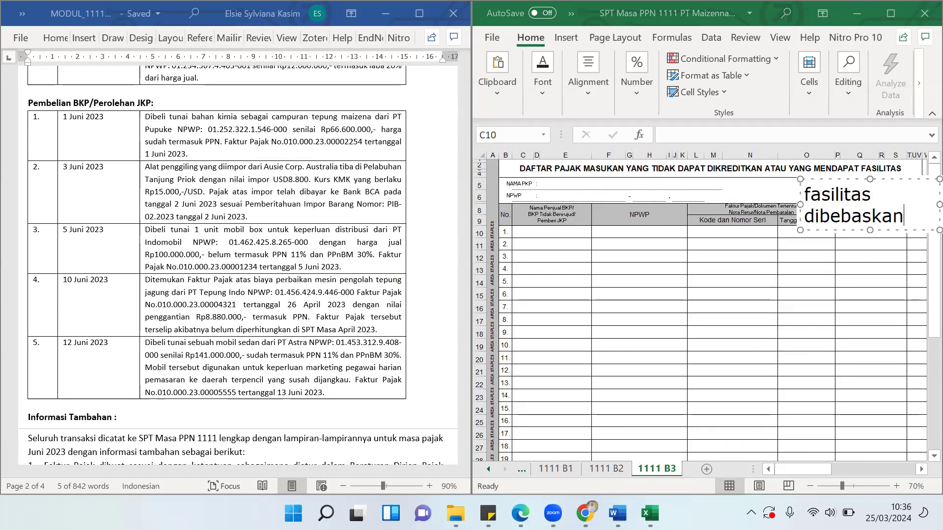
left_click(872, 344)
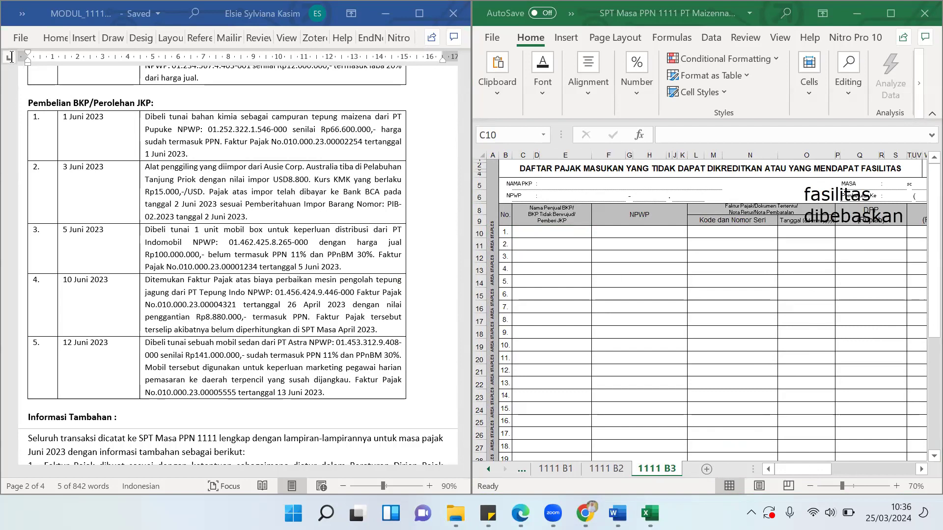
Open the 1111 B2 sheet and bring its DPP, PPN and PPnBM columns into view
left_click(617, 470)
left_click(608, 466)
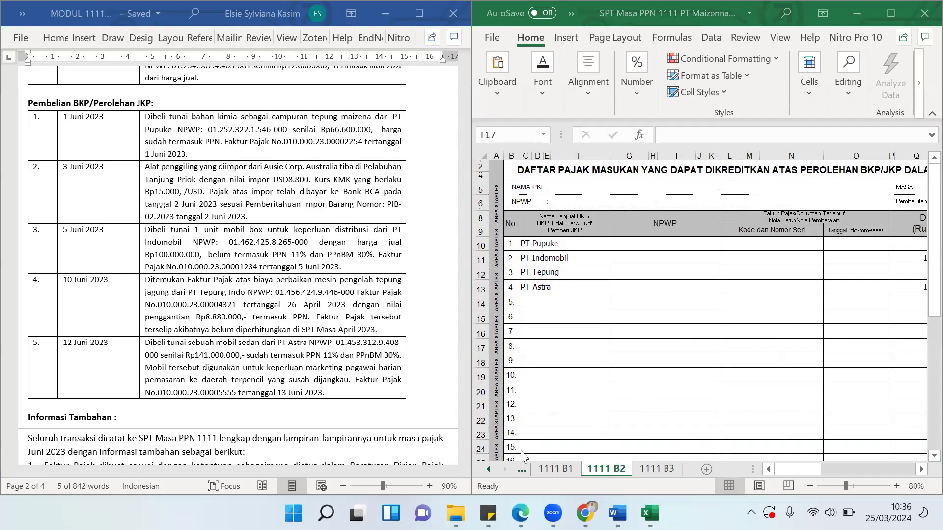
left_click(786, 469)
left_click_drag(808, 467, 815, 469)
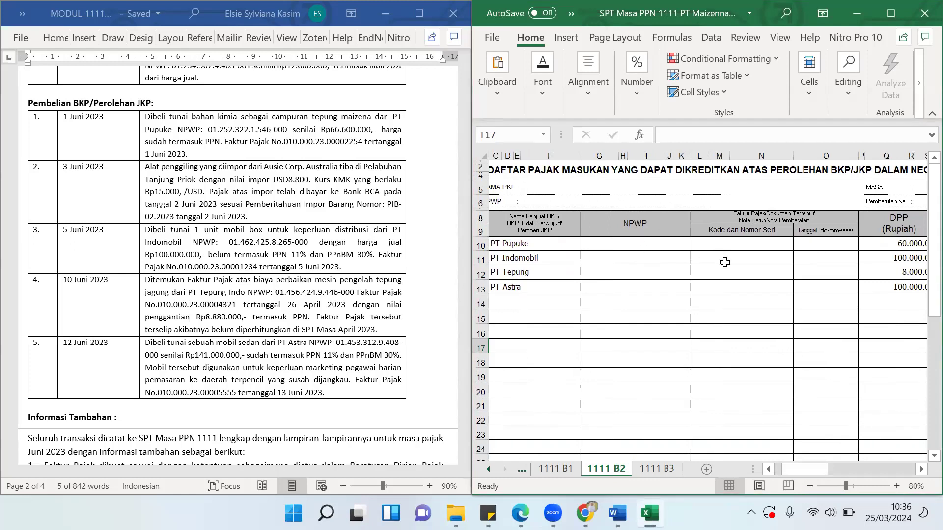
left_click_drag(818, 470, 840, 470)
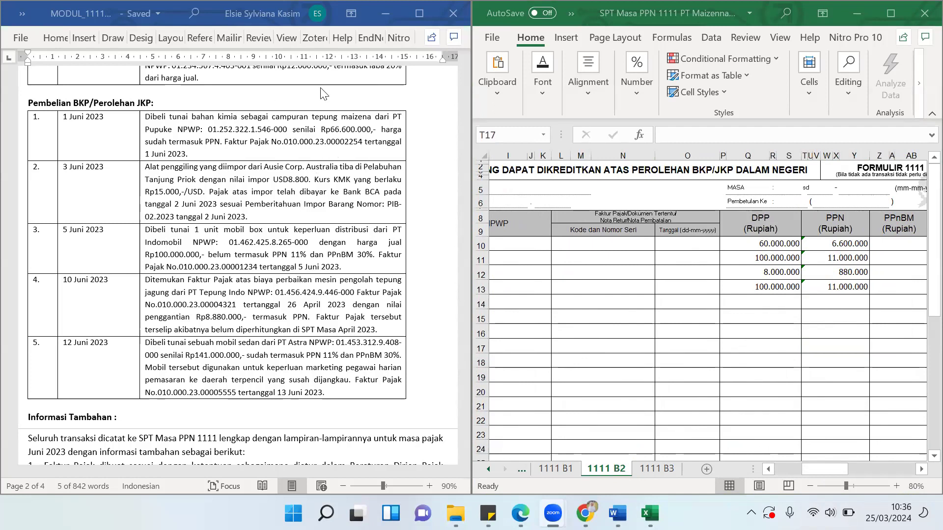
Highlight "diimpor" in the 3 Juni 2023 purchase and show the DPP and PPN of its entry in 1111 B1
scroll(323, 93, "up", 4)
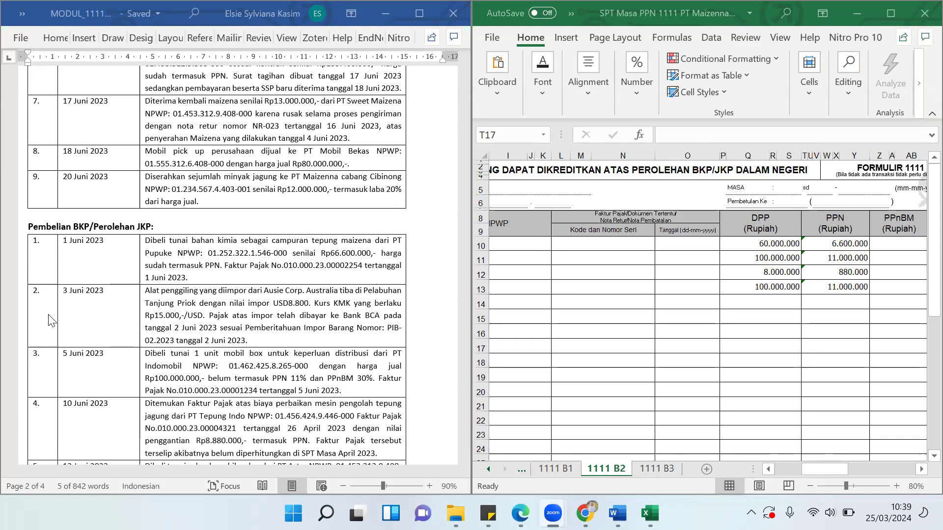
left_click_drag(215, 285, 251, 304)
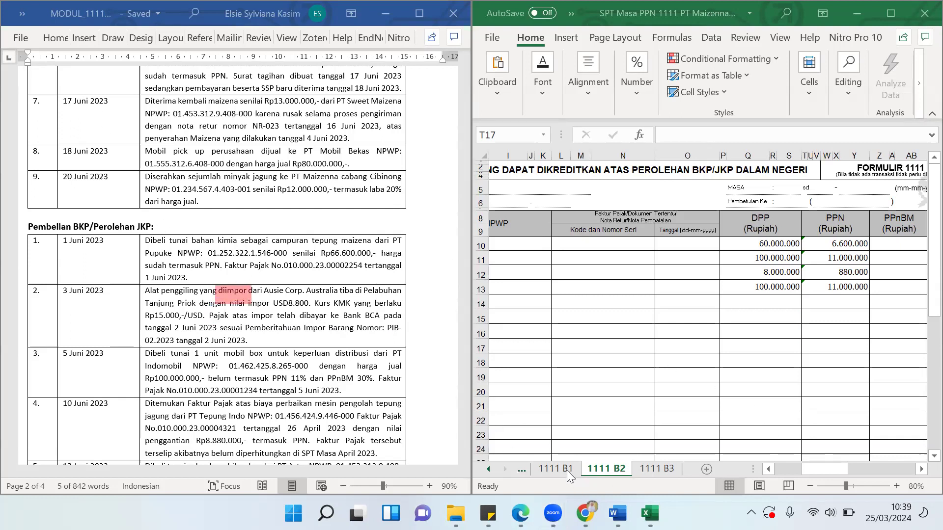
left_click(550, 471)
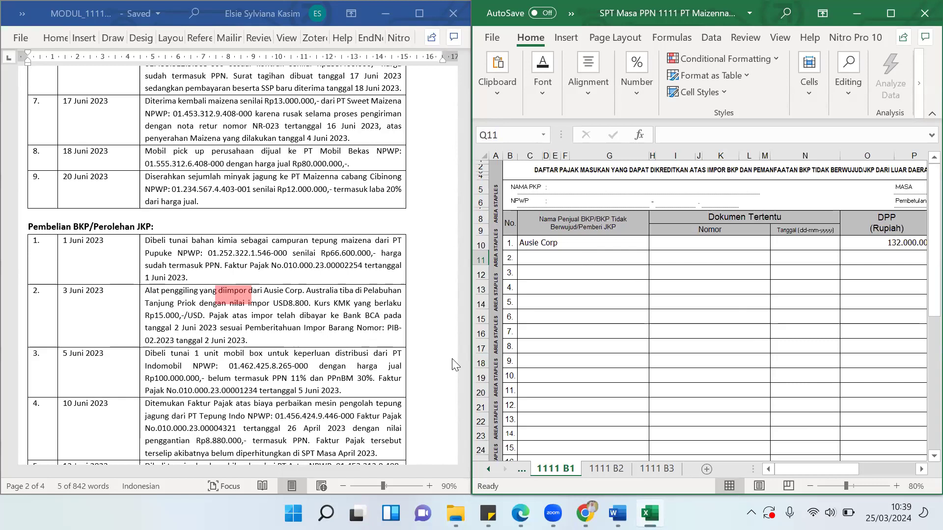
left_click_drag(791, 472, 829, 469)
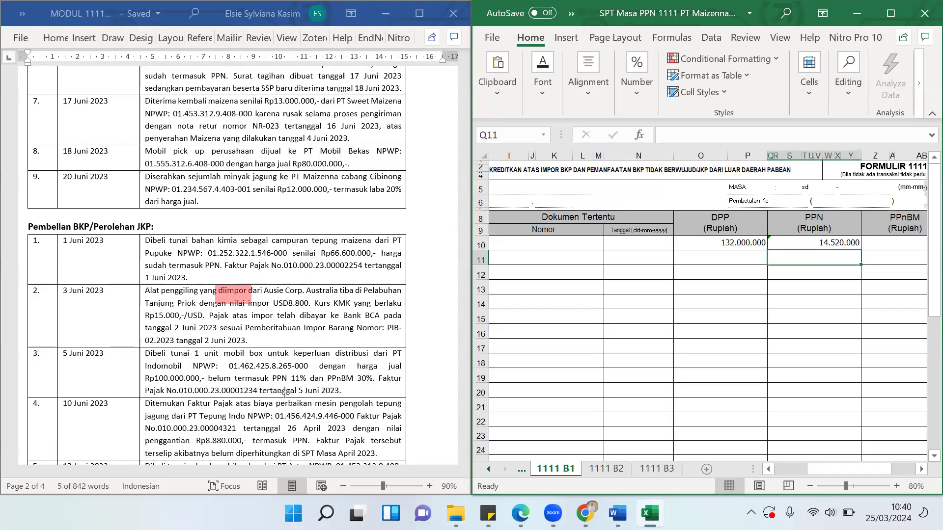
Highlight "PPN 11%" in the 5 Juni 2023 purchase and show the seller names on the 1111 B2 sheet
left_click_drag(268, 378, 306, 379)
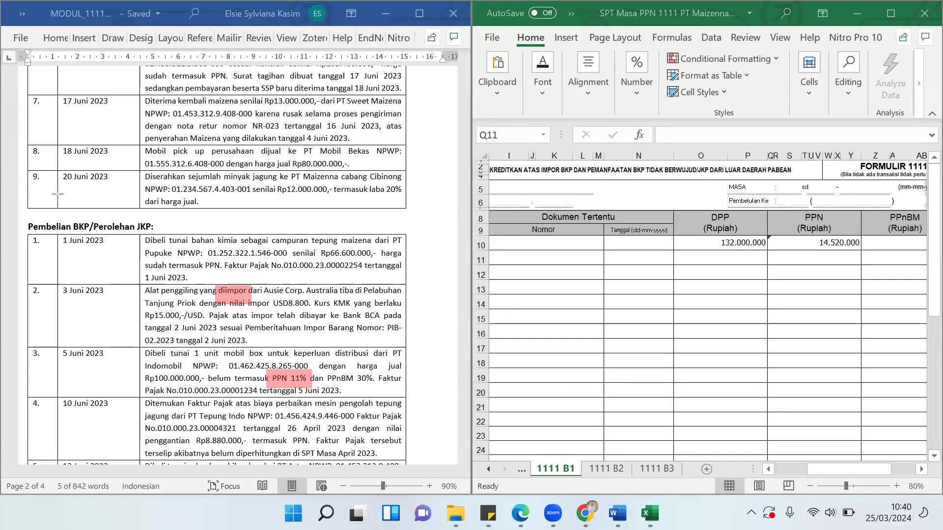
left_click(619, 473)
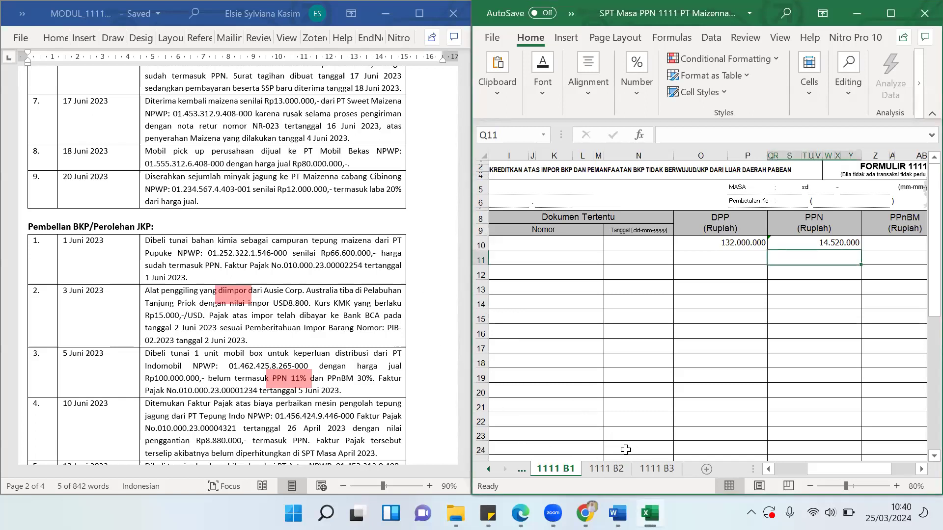
left_click(620, 473)
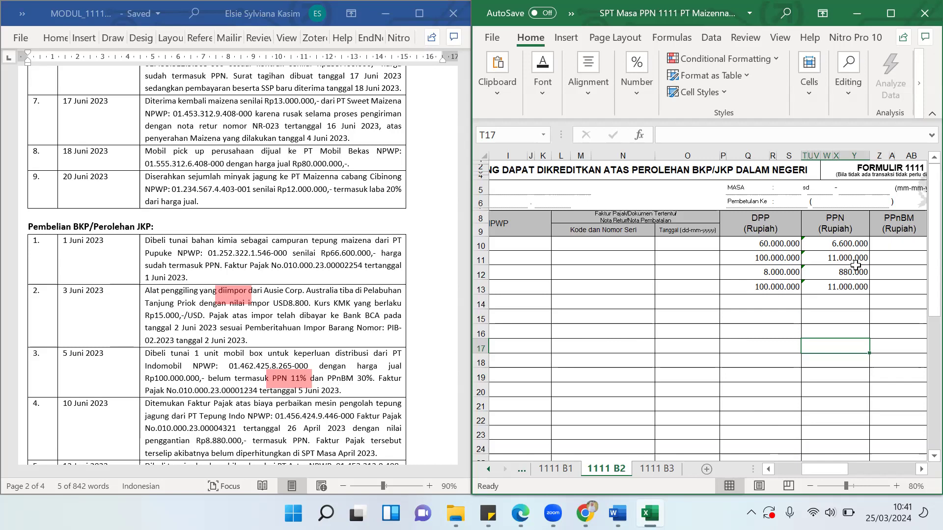
left_click_drag(828, 467, 805, 466)
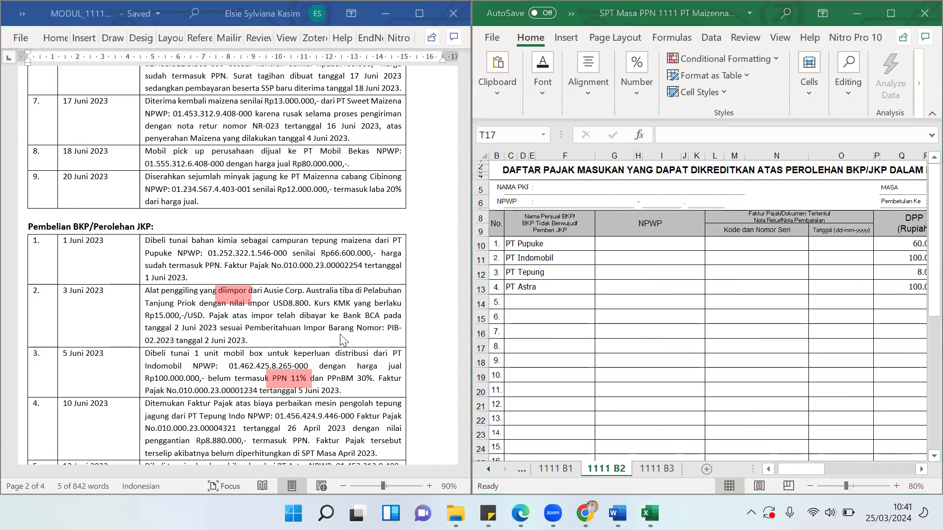
Highlight the 10 Juni 2023 purchase description and box "biaya perbaikan mesin" and "26 April 2023" within it
scroll(366, 347, "down", 1)
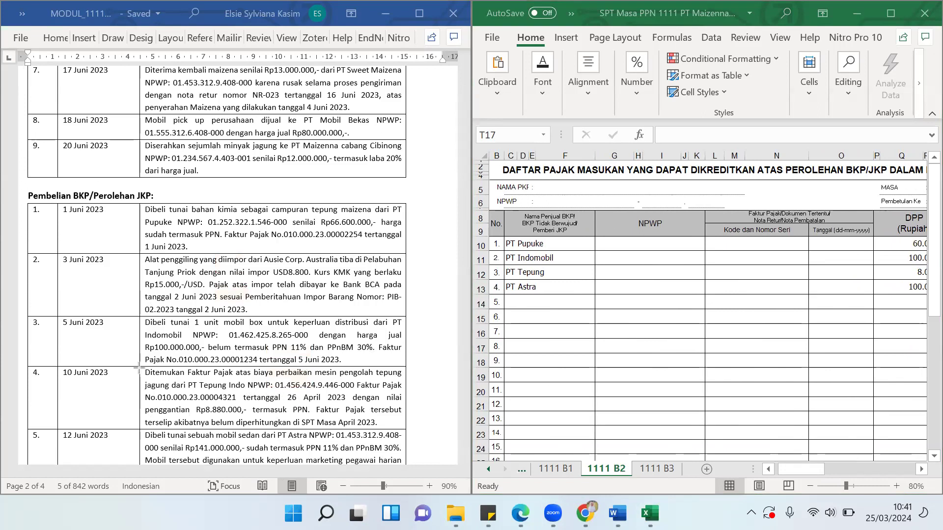
mouse_move(137, 366)
left_mouse_down()
mouse_move(367, 446)
mouse_move(412, 429)
left_mouse_up()
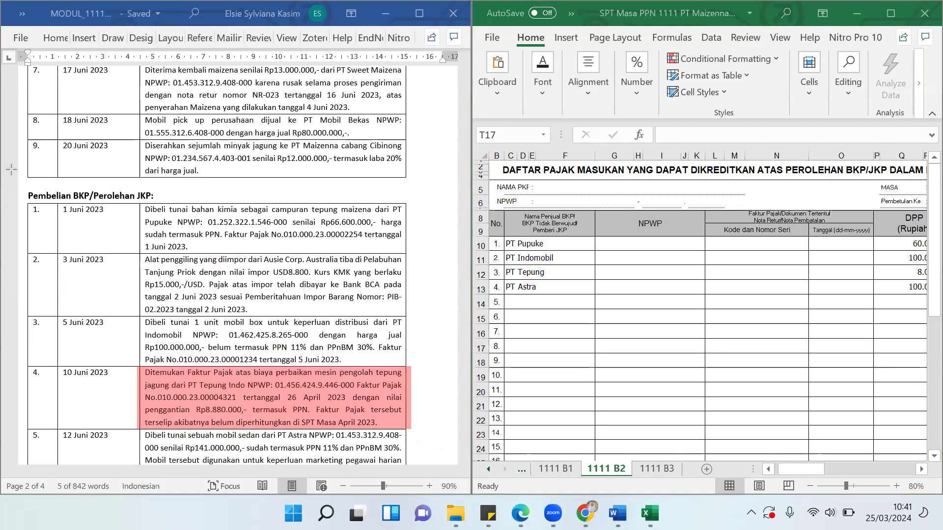
mouse_move(253, 364)
left_mouse_down()
mouse_move(280, 377)
mouse_move(346, 377)
left_mouse_up()
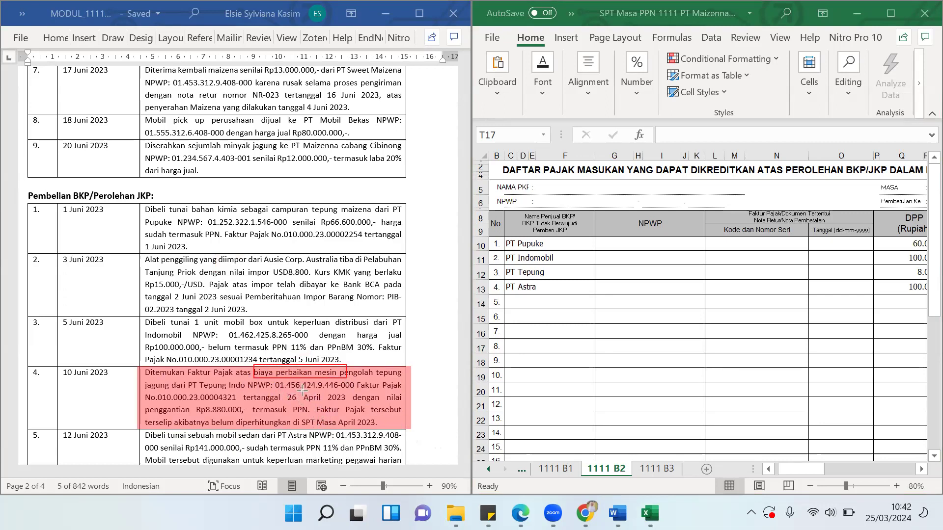
left_click_drag(280, 390, 350, 406)
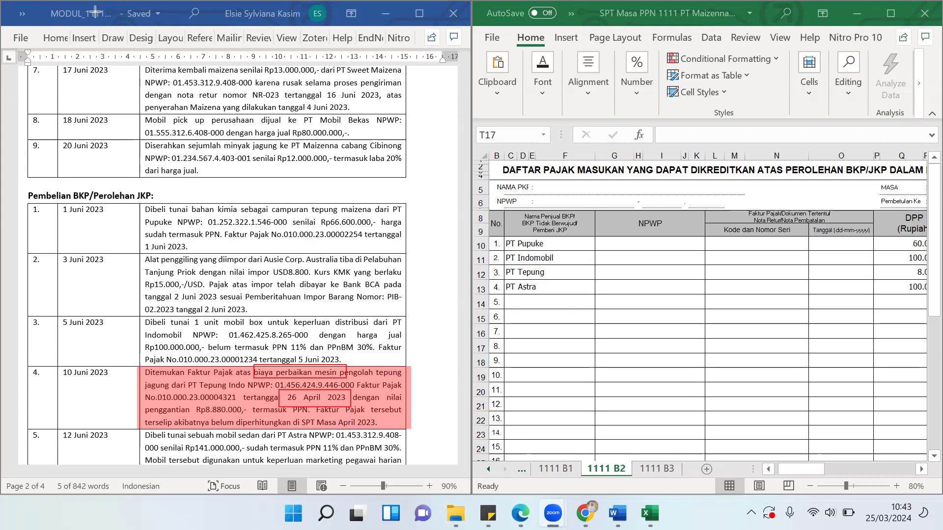
Write the note "PM : masa tdk sama" beside the Pembelian BKP/Perolehan JKP heading
left_click(175, 167)
type("masa tdk sama")
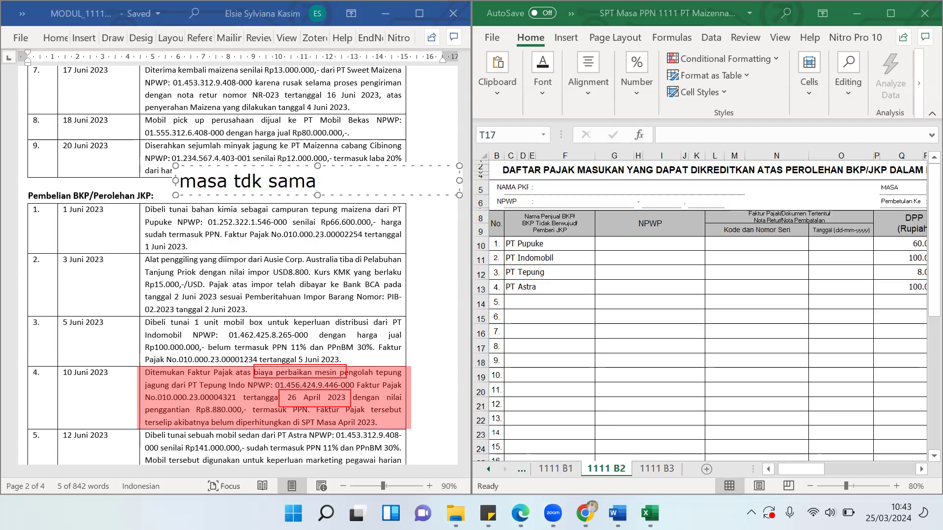
left_click(182, 182)
type("PM")
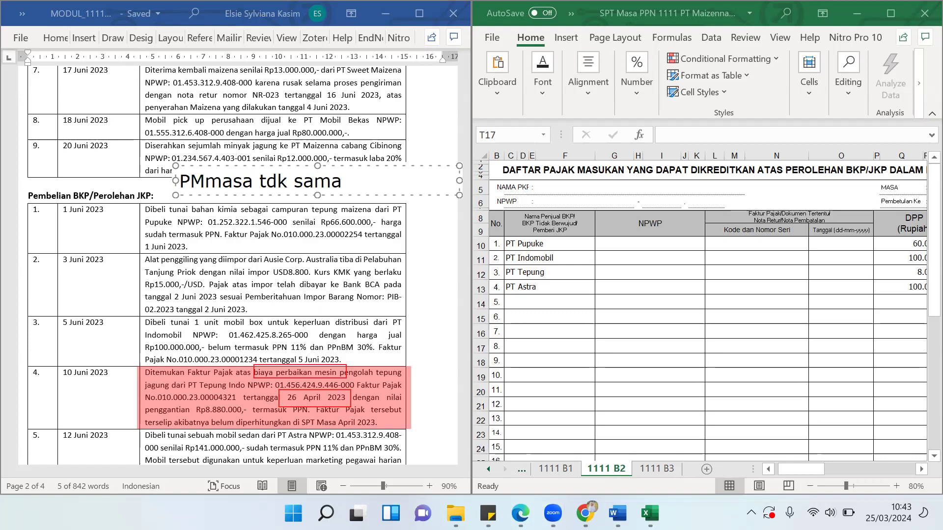
type(" :")
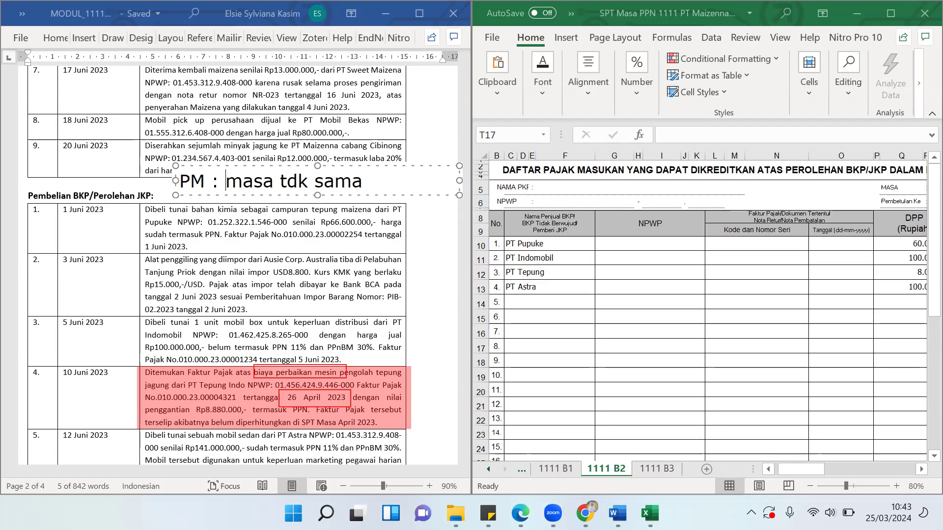
Add the lines "3 bulan" and "apr mei juni juli" to the "PM : masa tdk sama" note
left_click(372, 178)
key("Return")
type("3 bulan")
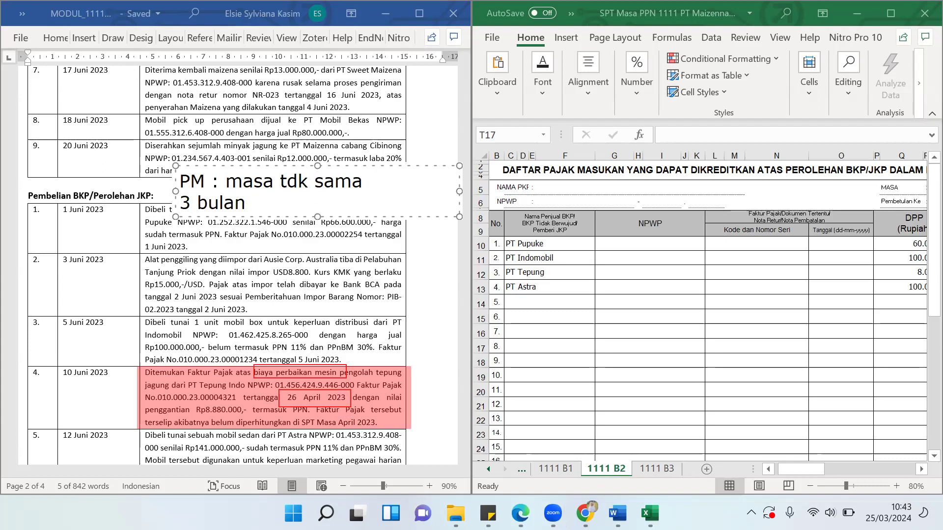
key("Return")
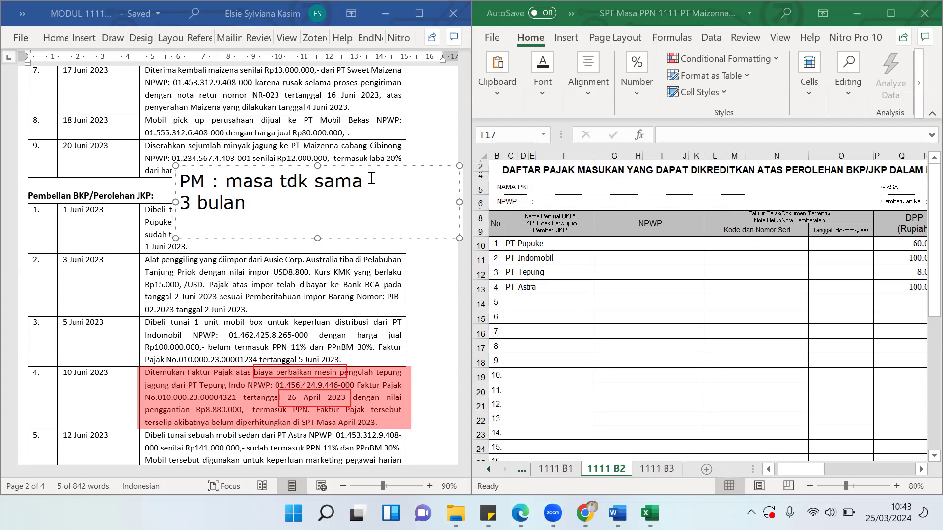
type("apr mei ")
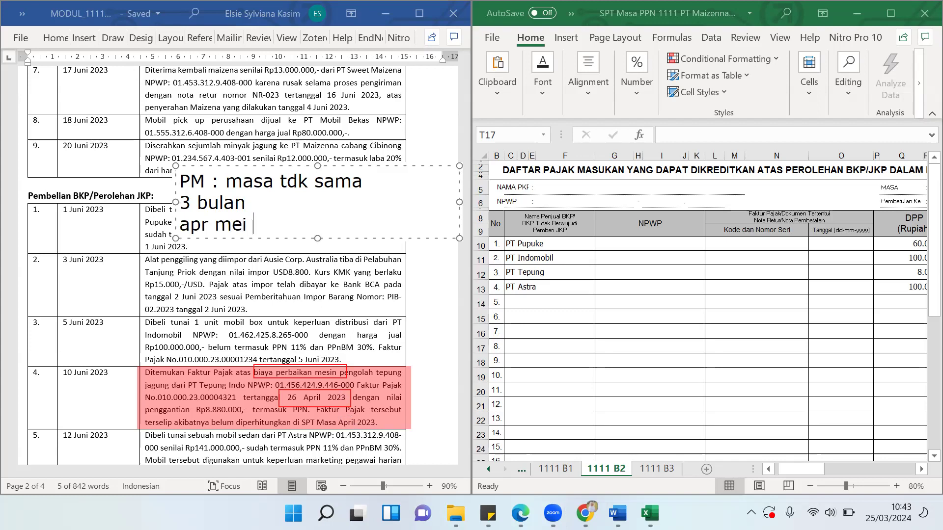
type("juni juli")
left_click(68, 145)
Box "juni" and "masa tdk sama" in the note and mark "apr" with a cross
left_click_drag(254, 215, 290, 236)
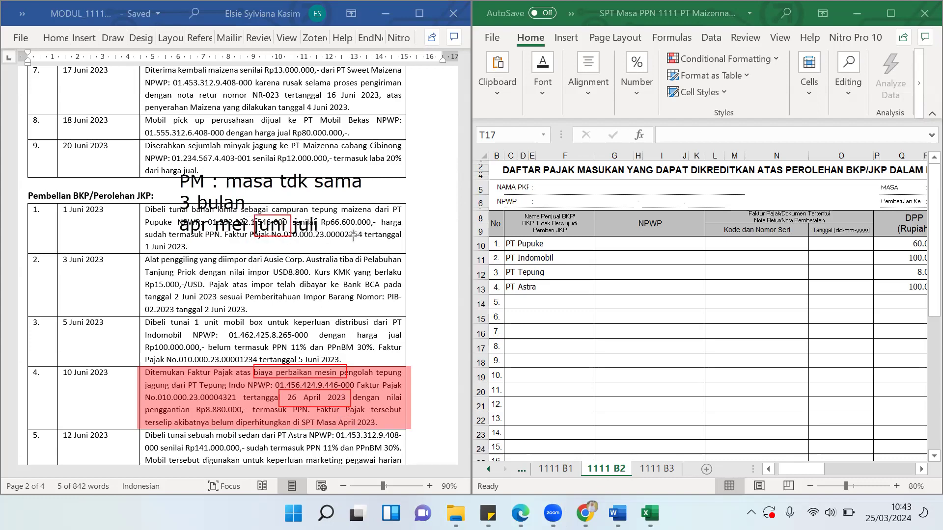
mouse_move(224, 171)
left_mouse_down()
mouse_move(381, 210)
mouse_move(379, 192)
left_mouse_up()
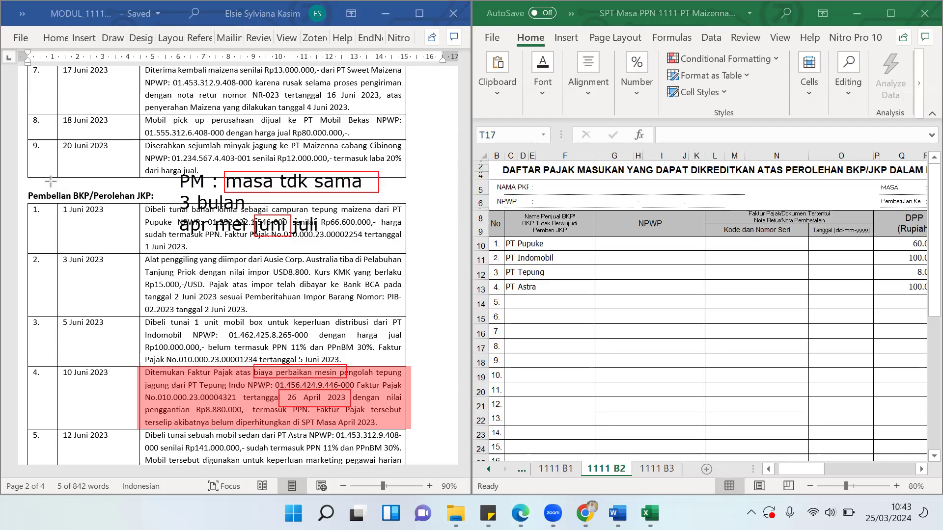
left_click(189, 222)
Show the DPP and PPN columns of 1111 B2 and the 12 Juni 2023 purchase, and clear all the annotations
left_click(787, 470)
left_click(806, 466)
left_click_drag(810, 467, 833, 463)
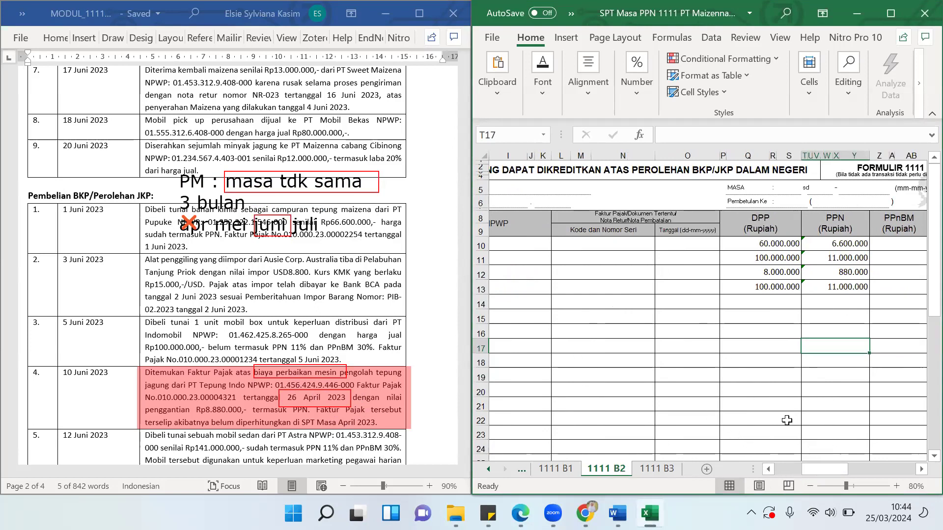
scroll(230, 369, "down", 2)
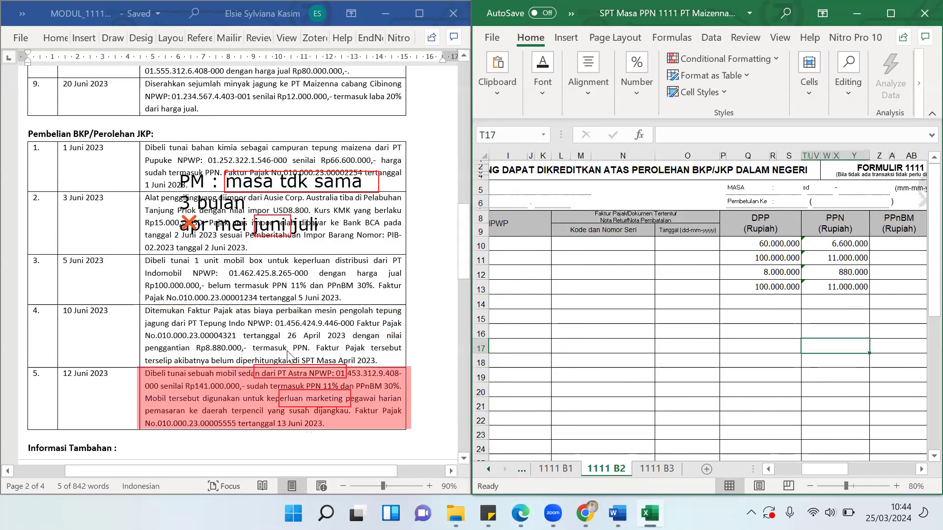
right_click(74, 333)
left_click(79, 330)
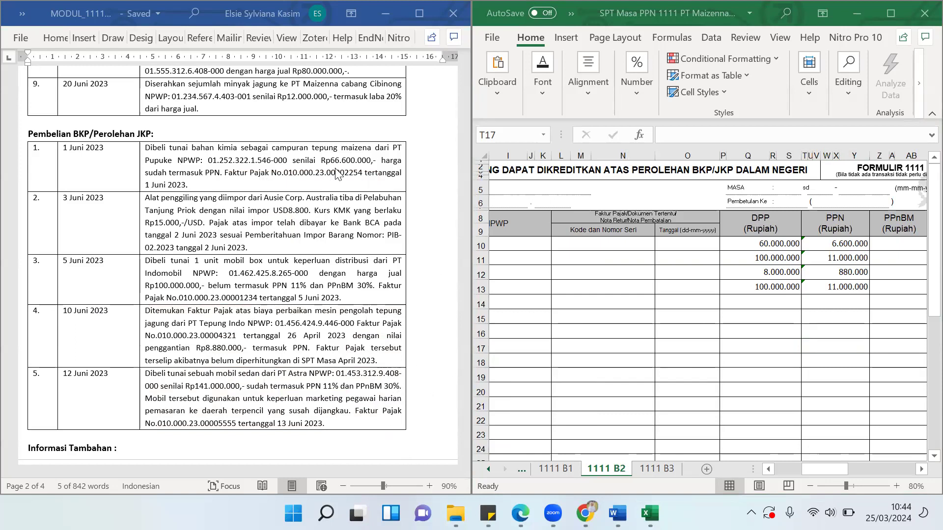
Write the note "UU HPP perolehan/service mobil sedan/station wagon bisa dikreditkan" and place it over the start of the Pembelian BKP/Perolehan JKP table
left_click(253, 123)
type("UU HPP")
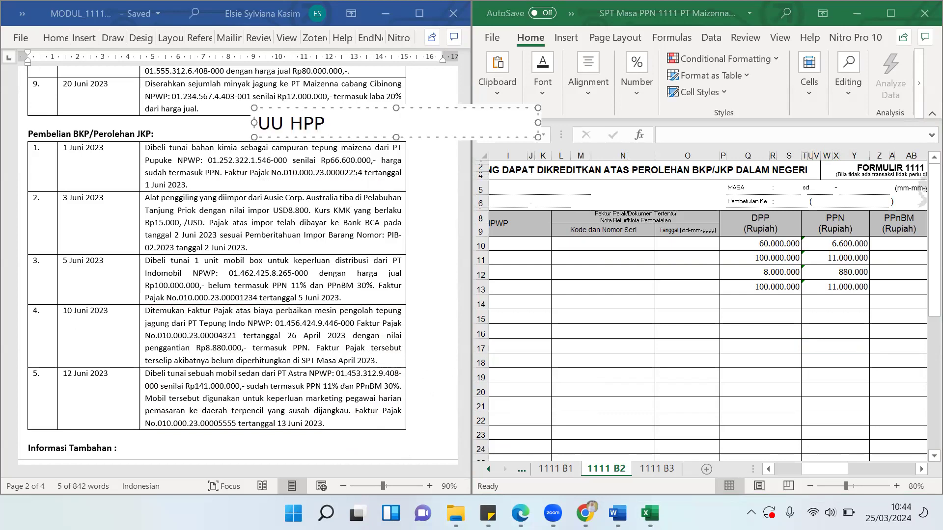
key("Return")
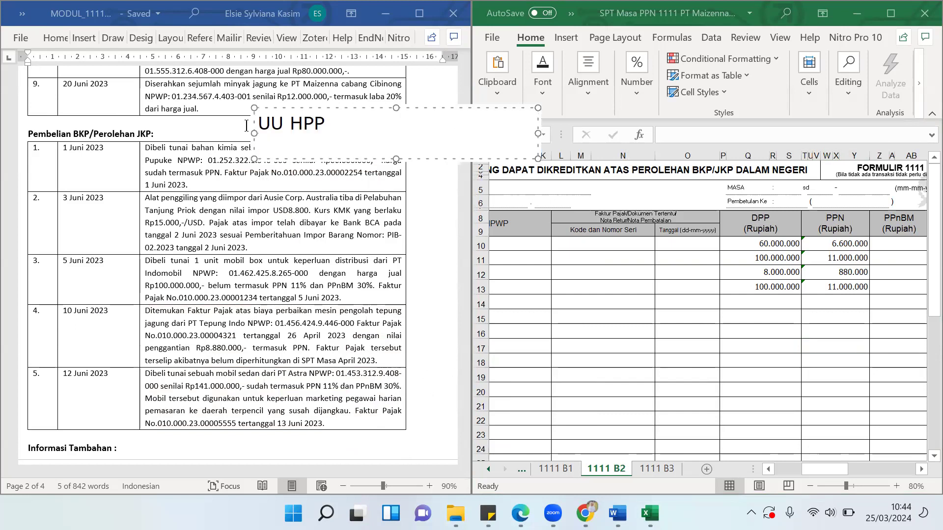
type("perolehan")
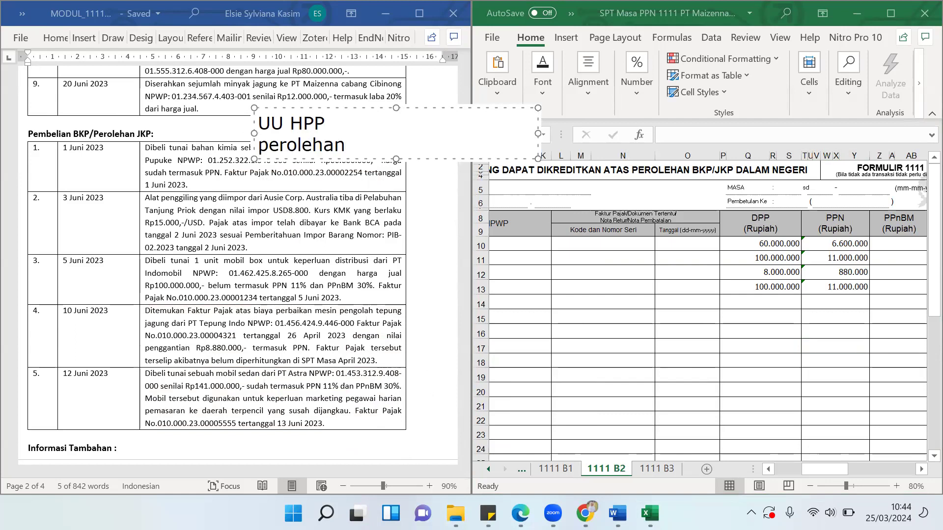
type("/service mobi")
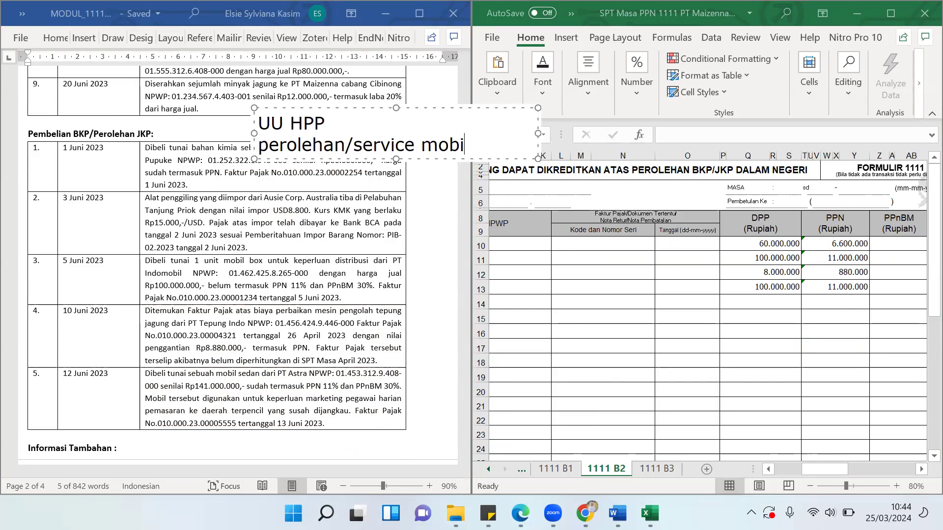
type("l sedan")
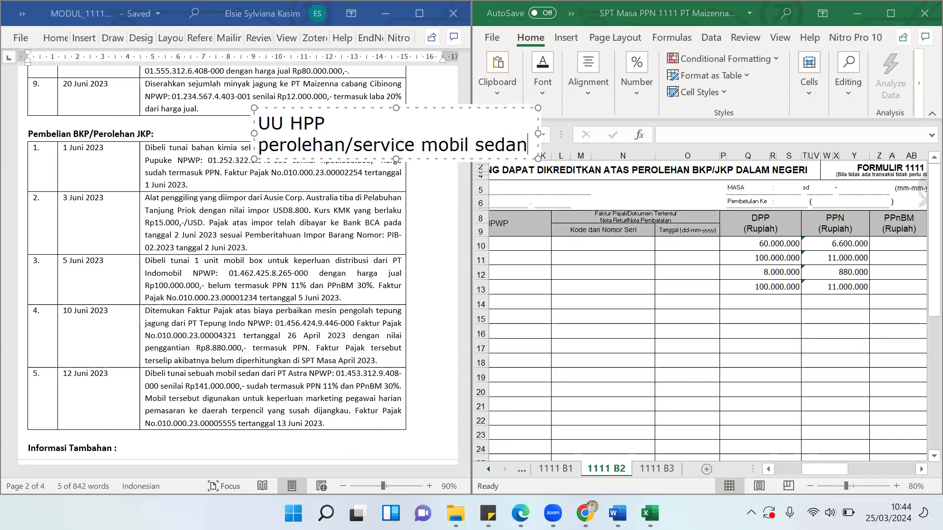
type("/station wg")
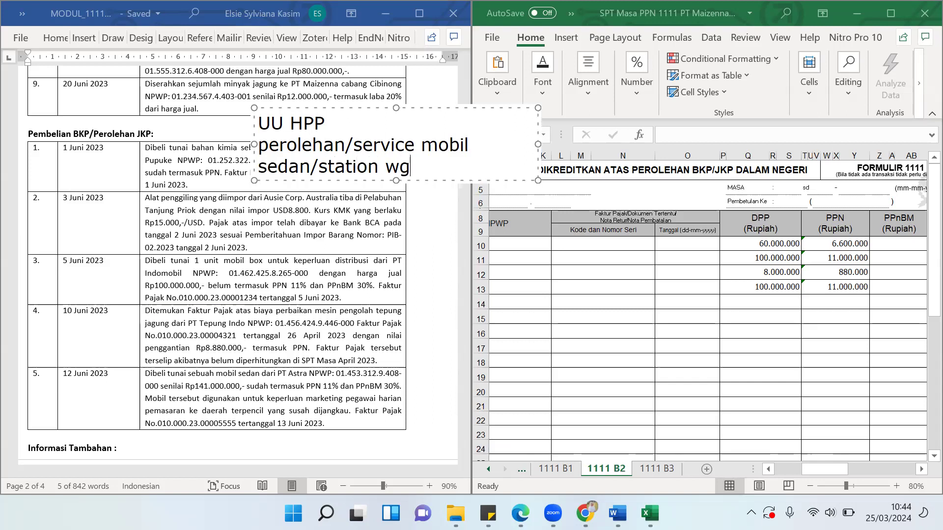
key("BackSpace")
type("agon bisa ")
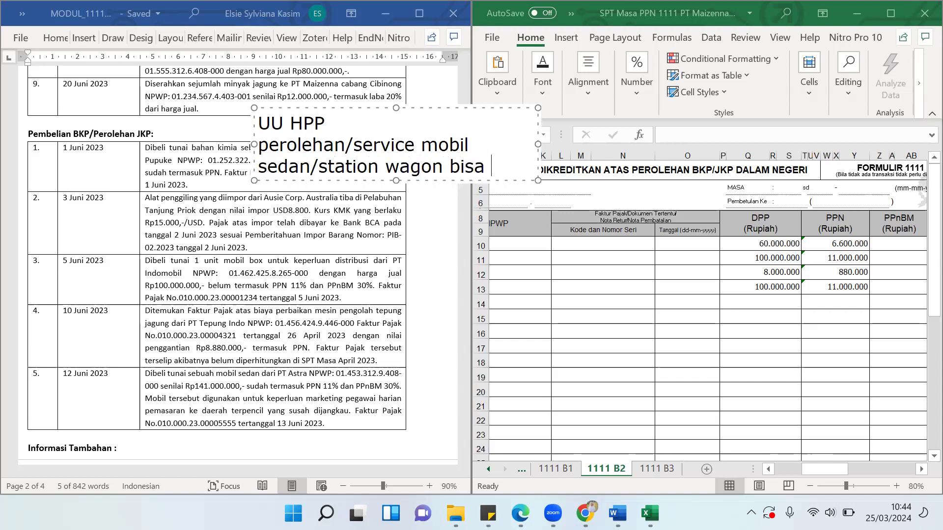
type("dikreditkan")
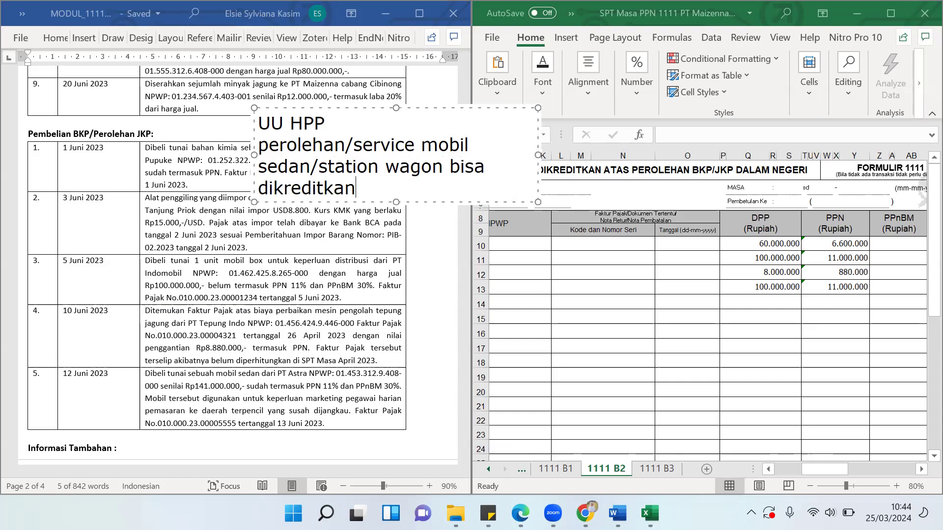
left_click_drag(405, 109, 282, 89)
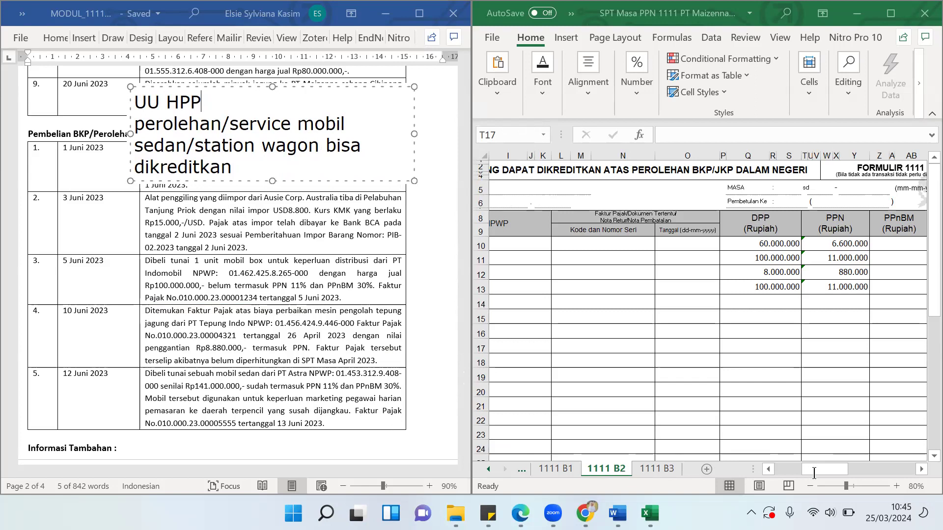
left_click(51, 83)
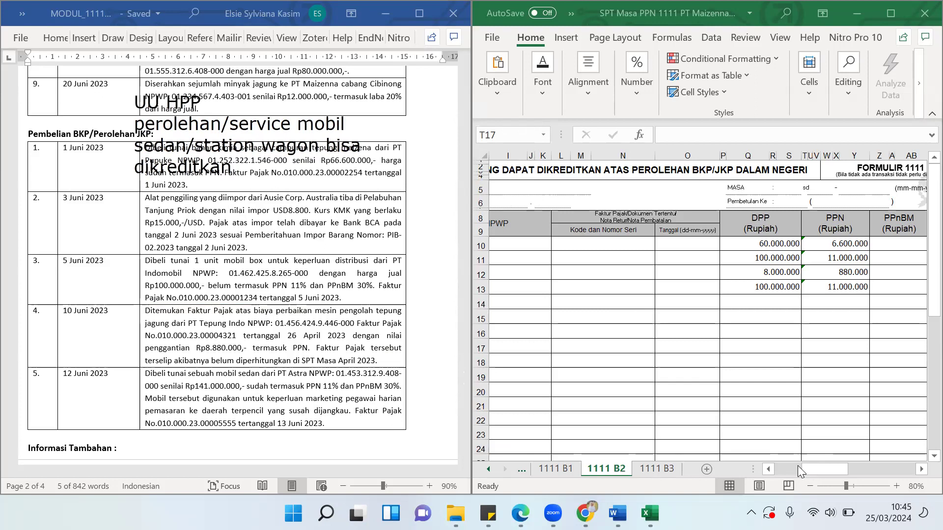
Review the DPP and PPN entries in 1111 B2 alongside the purchase list, and look at the 1111 B3 form
left_click(818, 467)
mouse_move(817, 471)
left_mouse_down()
mouse_move(786, 472)
mouse_move(817, 473)
left_mouse_up()
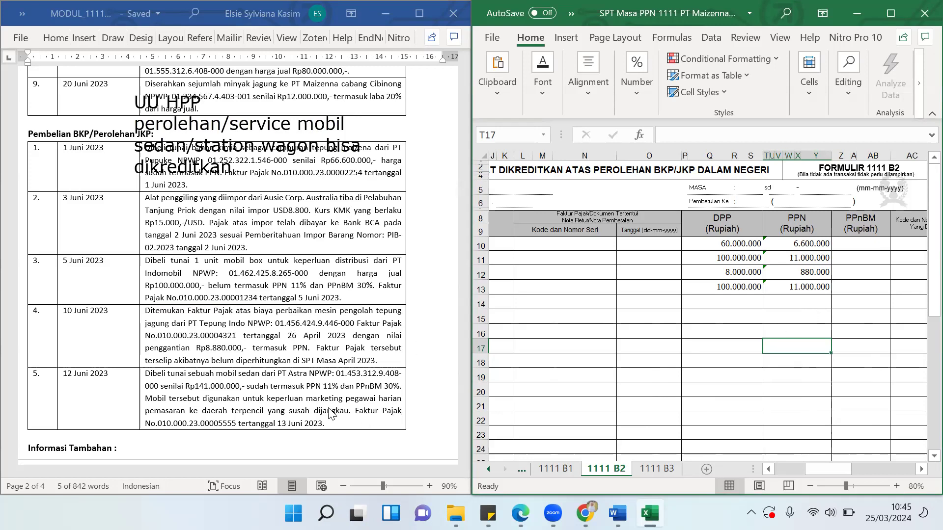
scroll(326, 394, "down", 1)
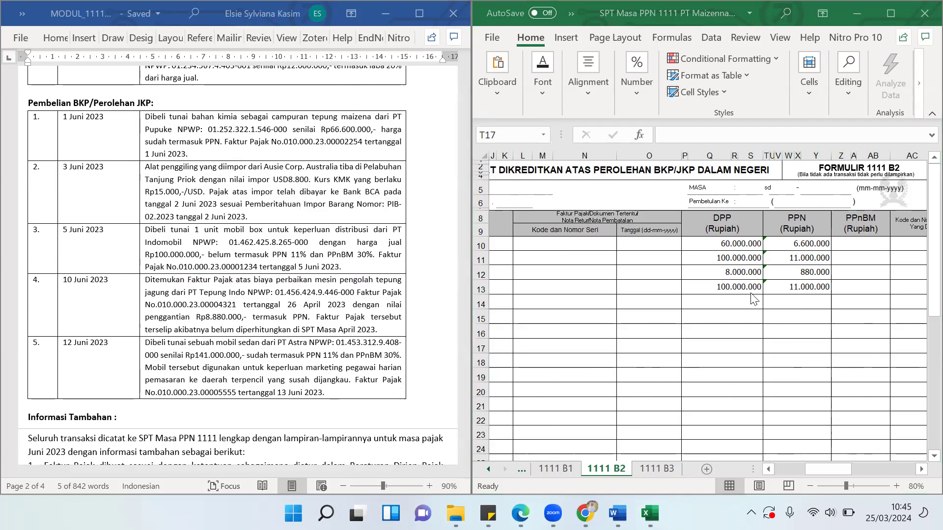
scroll(731, 314, "down", 4)
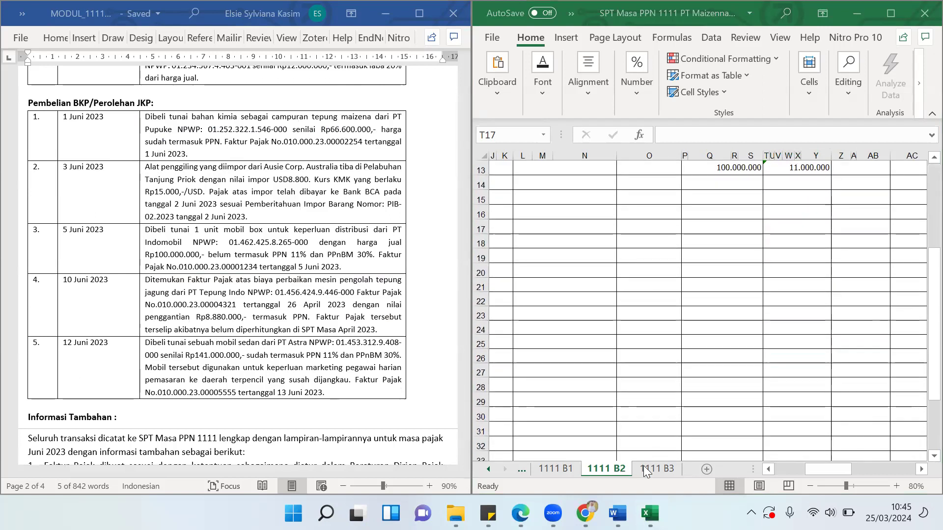
scroll(692, 348, "up", 3)
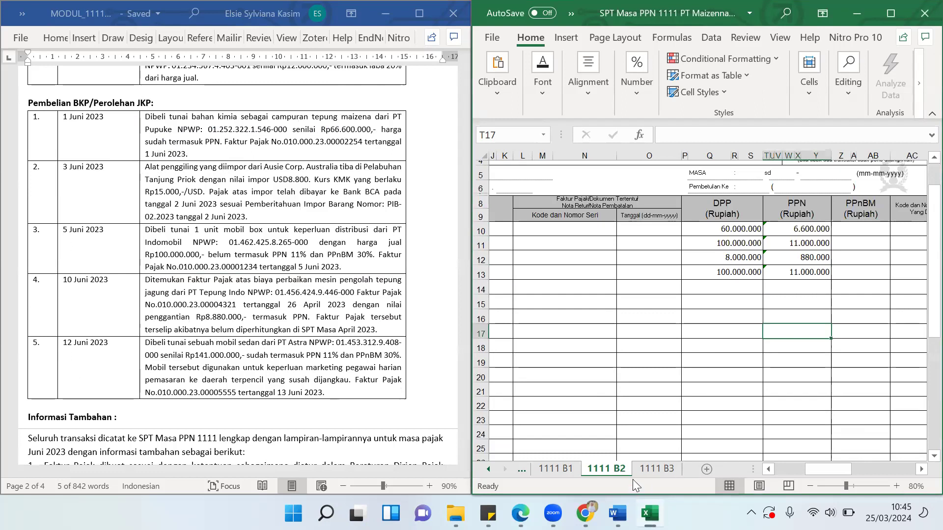
left_click(659, 468)
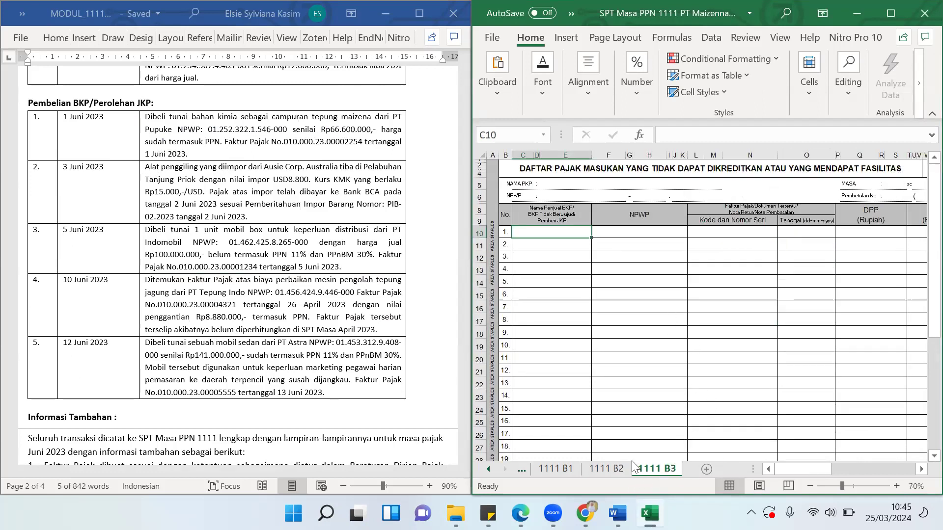
left_click(606, 469)
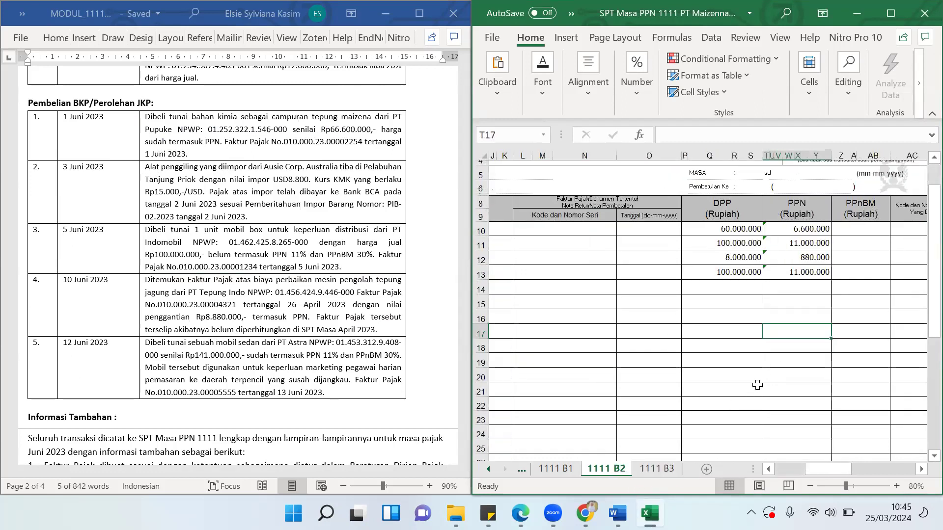
Examine the total rows for DPP and PPN in forms 1111 B2 and 1111 B1
scroll(758, 383, "down", 4)
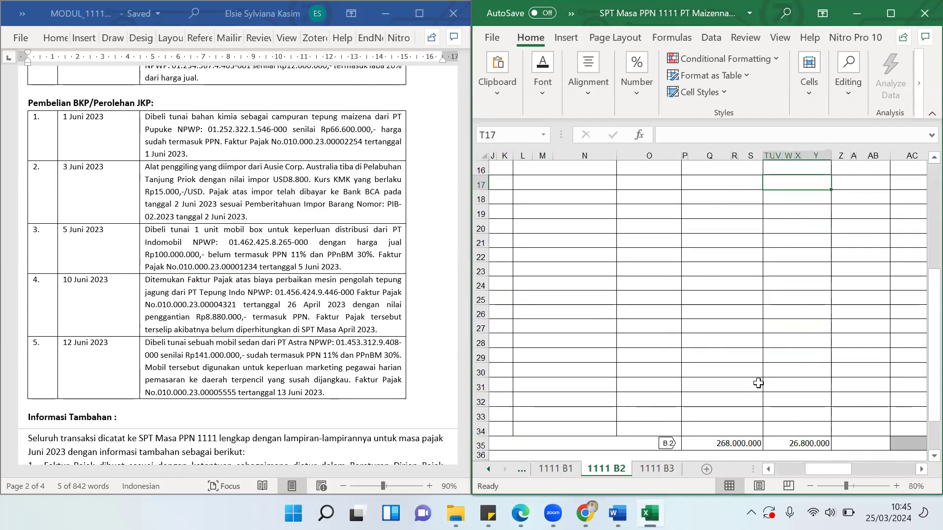
left_click(736, 445)
scroll(806, 381, "up", 4)
scroll(805, 393, "down", 2)
left_click(558, 470)
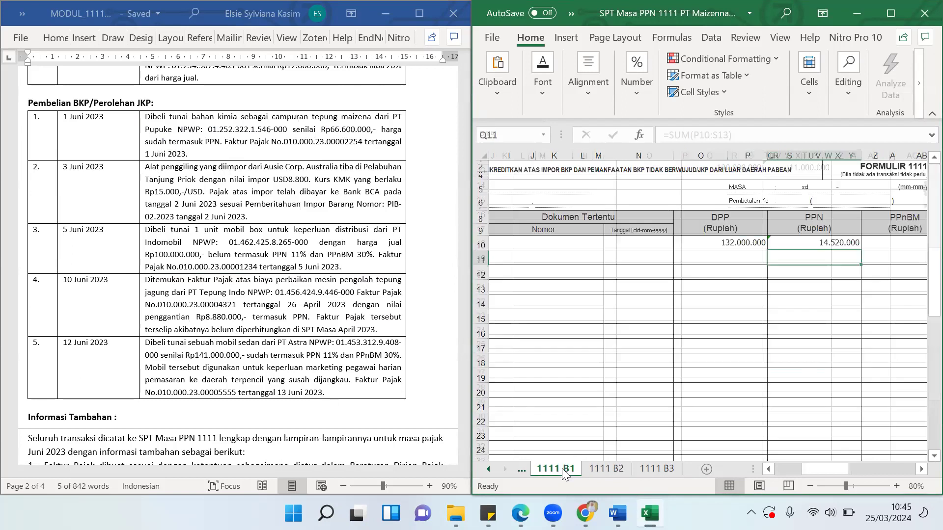
scroll(764, 390, "down", 6)
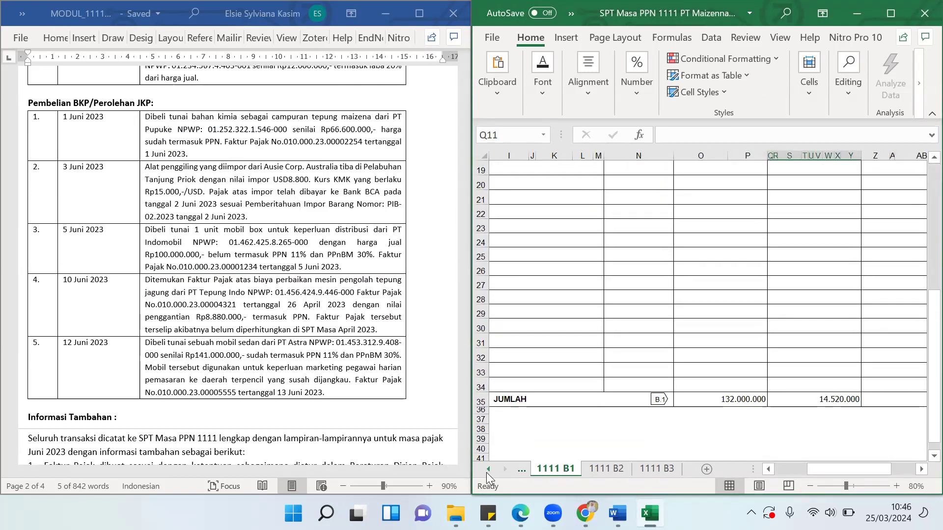
Look through the output tax forms 1111 A2 and 1111 A1, and open the 1111 AB recapitulation
left_click(487, 471)
left_click(487, 470)
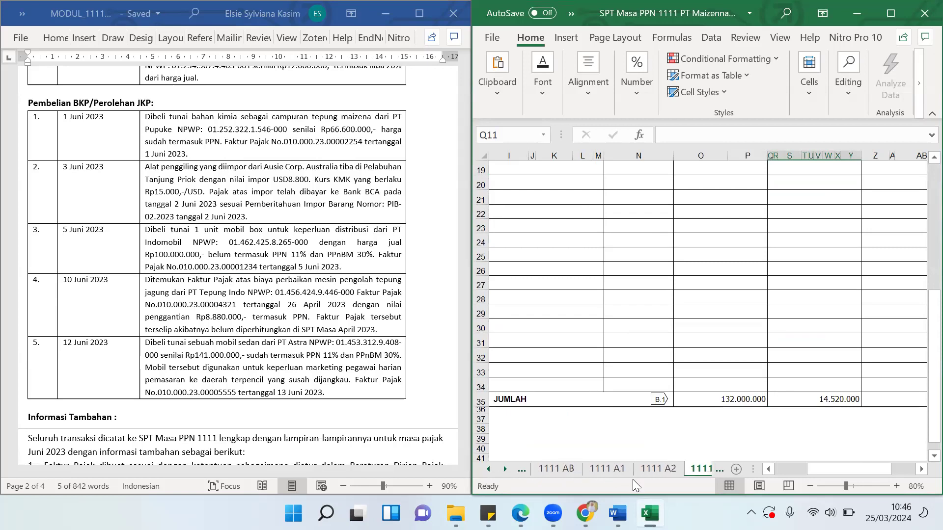
left_click(664, 469)
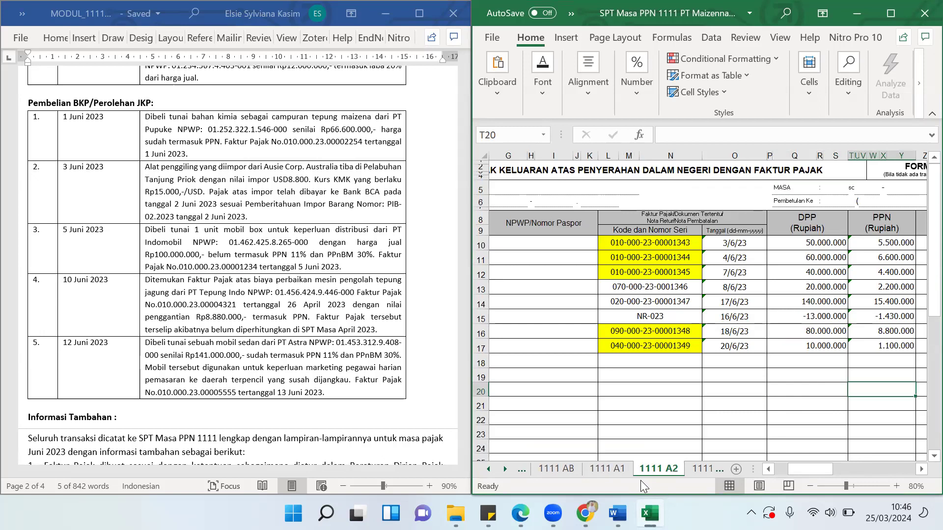
left_click(613, 471)
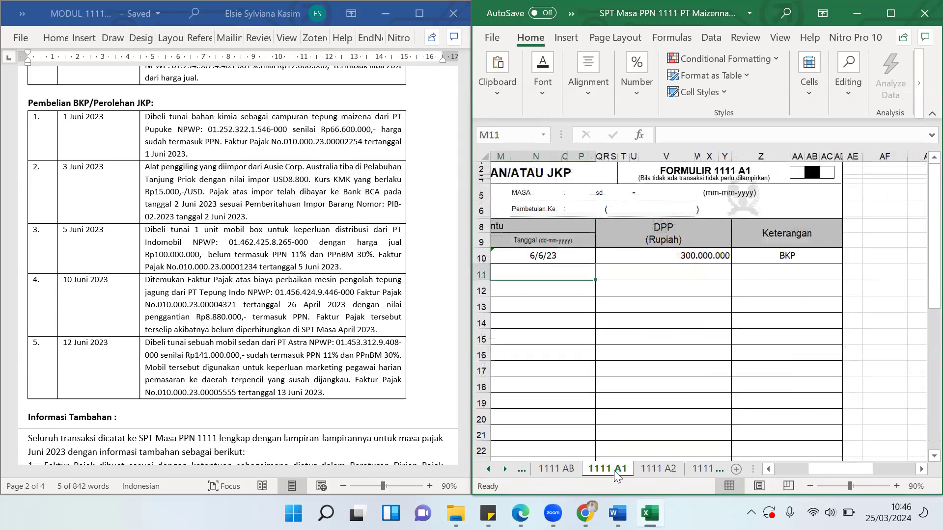
left_click(560, 470)
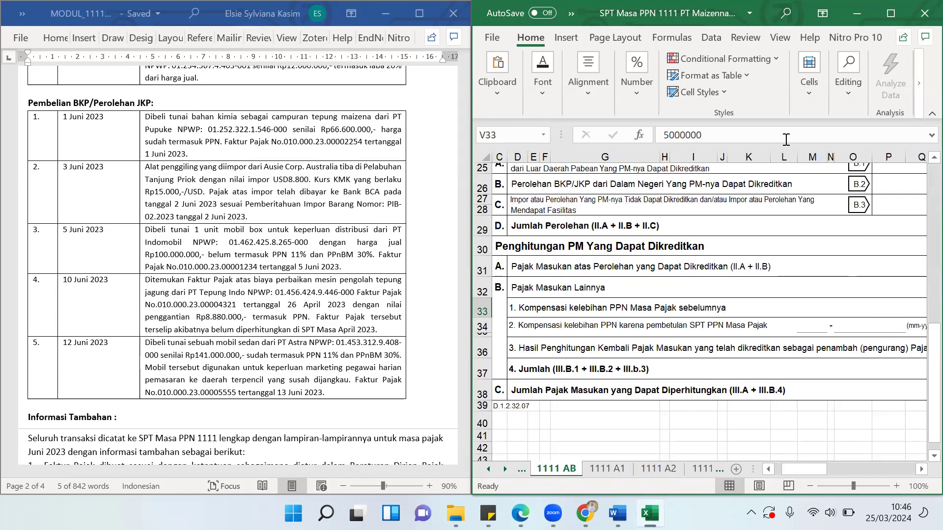
Maximize the workbook window and show the 1111 AB recapitulation at 90% zoom with its descriptions and amount columns in view
key("super+Up")
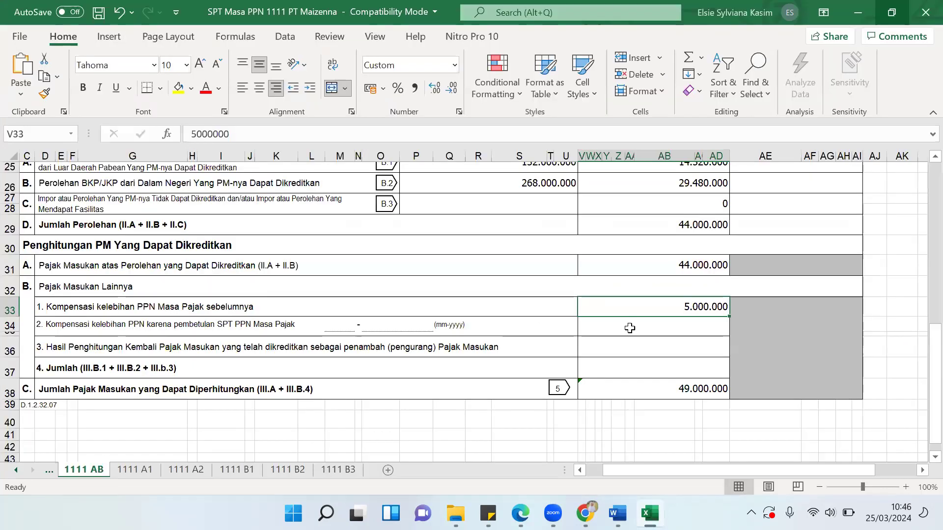
scroll(630, 328, "up", 8)
left_click(818, 487)
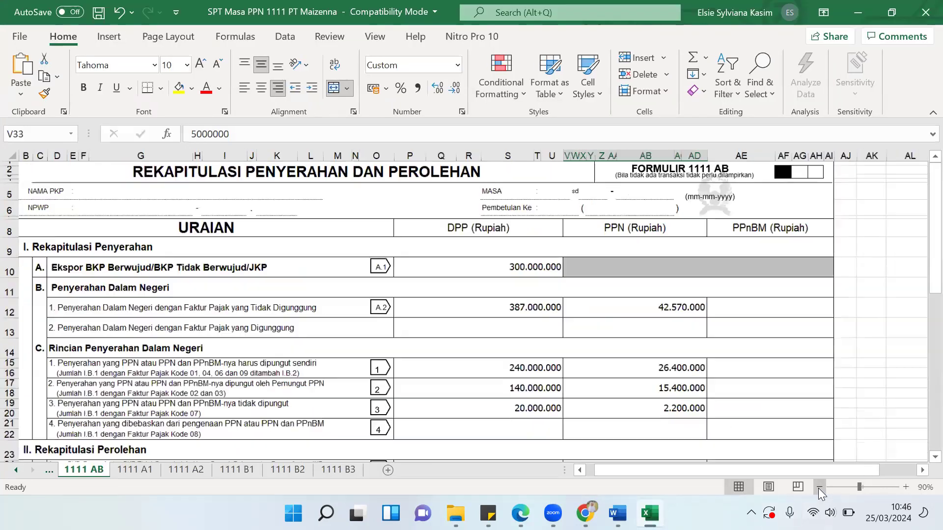
left_click(818, 487)
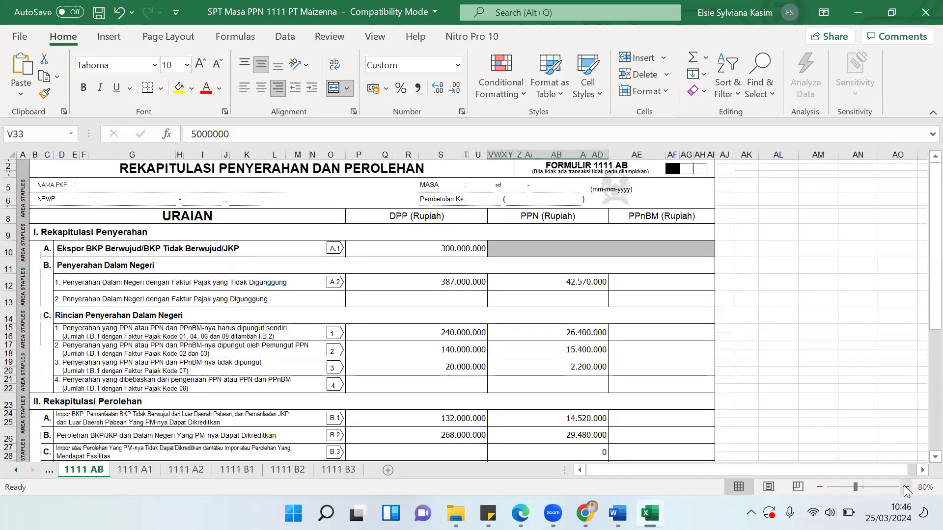
left_click(906, 487)
left_click(568, 313)
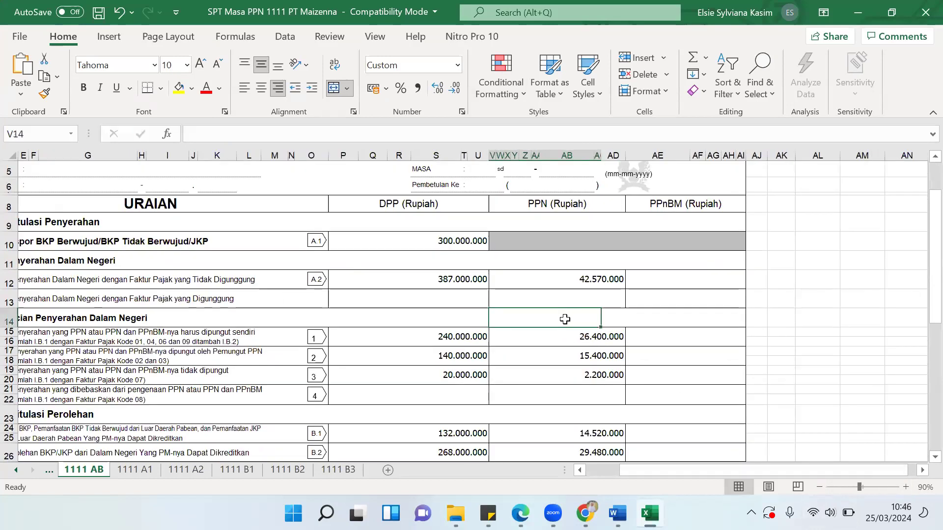
left_click_drag(655, 469, 617, 473)
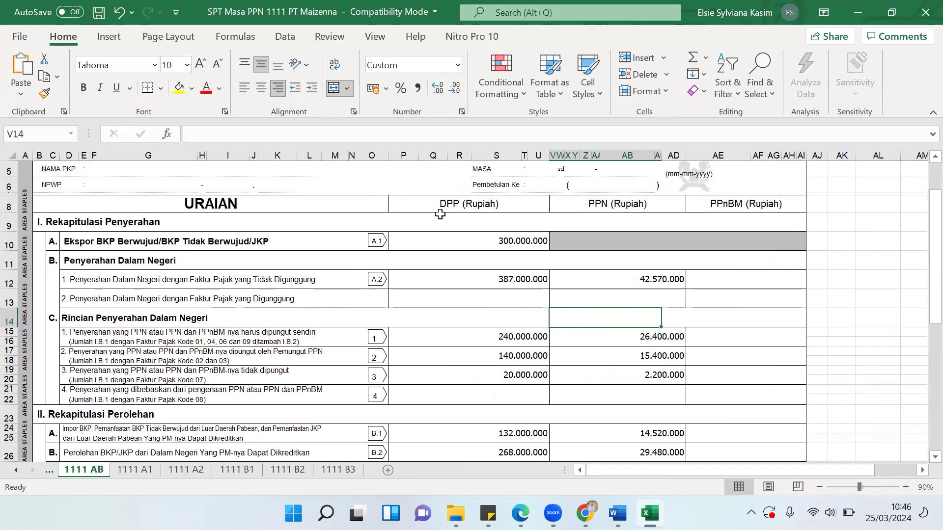
Compare the Ekspor BKP DPP in 1111 AB with the Singa Pte Ltd entry in 1111 A1
left_click(479, 243)
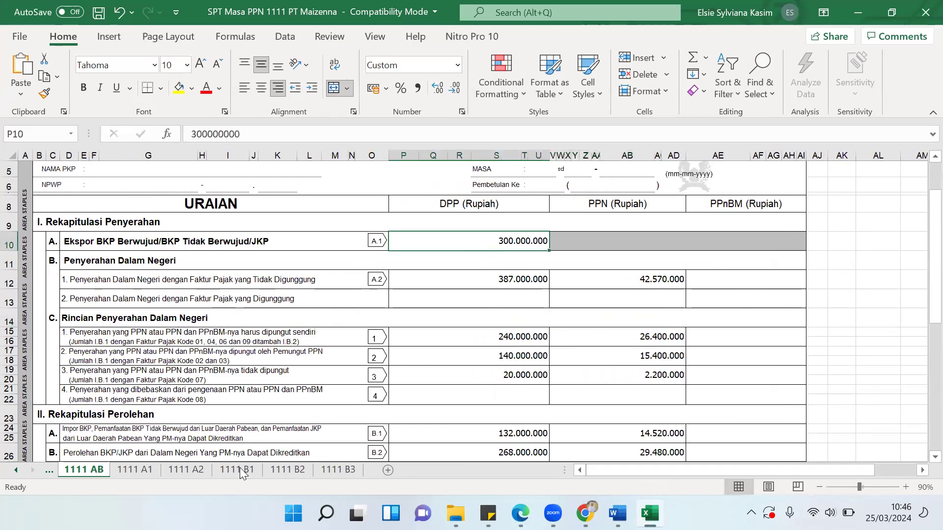
left_click(147, 471)
left_click_drag(712, 469, 639, 476)
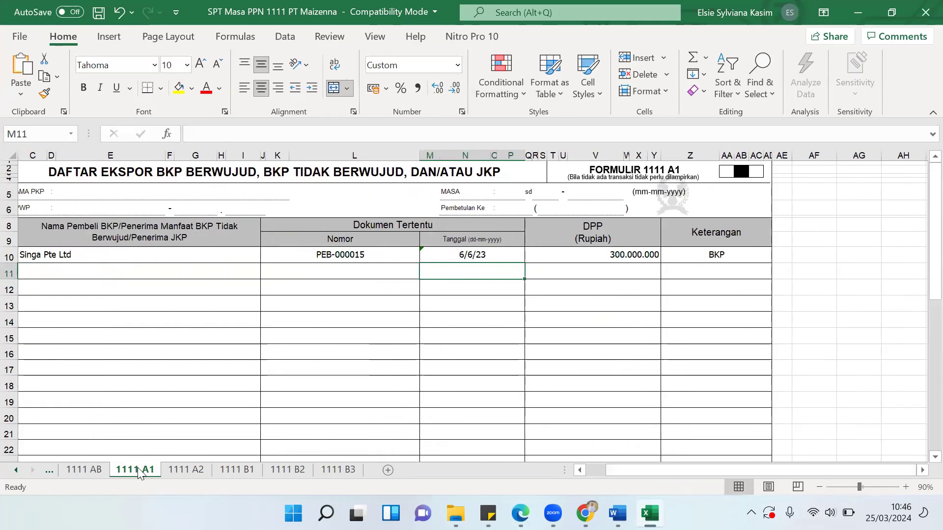
left_click(95, 470)
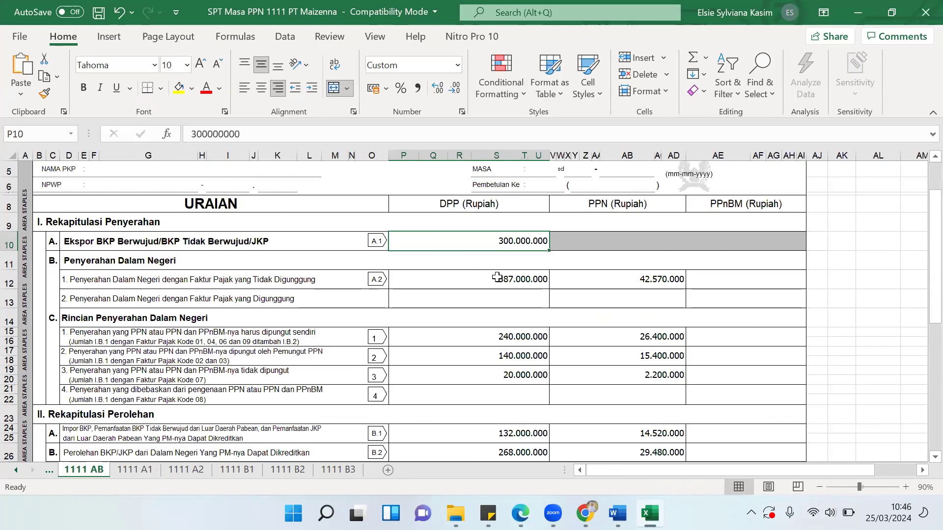
Trace the DPP of Penyerahan Dalam Negeri dengan Faktur Pajak yang Tidak Digunggung to the JUMLAH row of 1111 A2 and return to 1111 AB
left_click(474, 281)
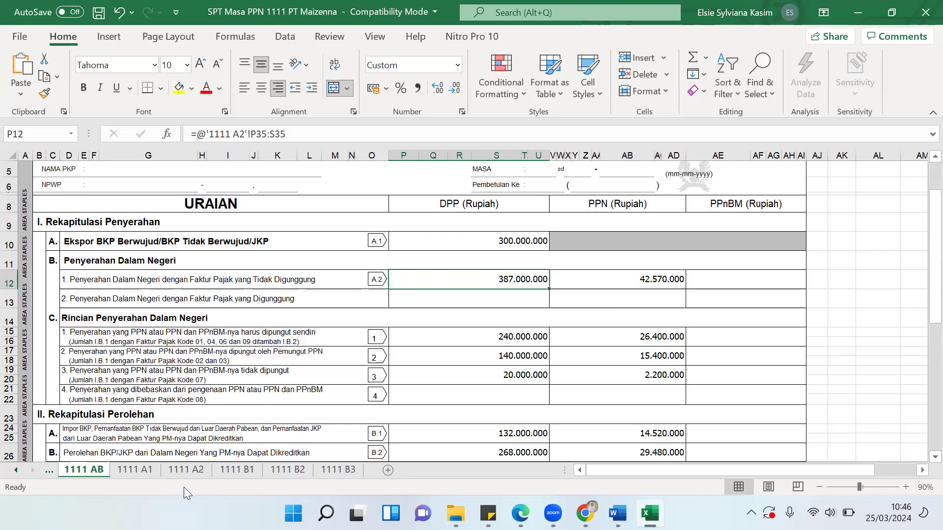
left_click(194, 470)
scroll(425, 400, "down", 8)
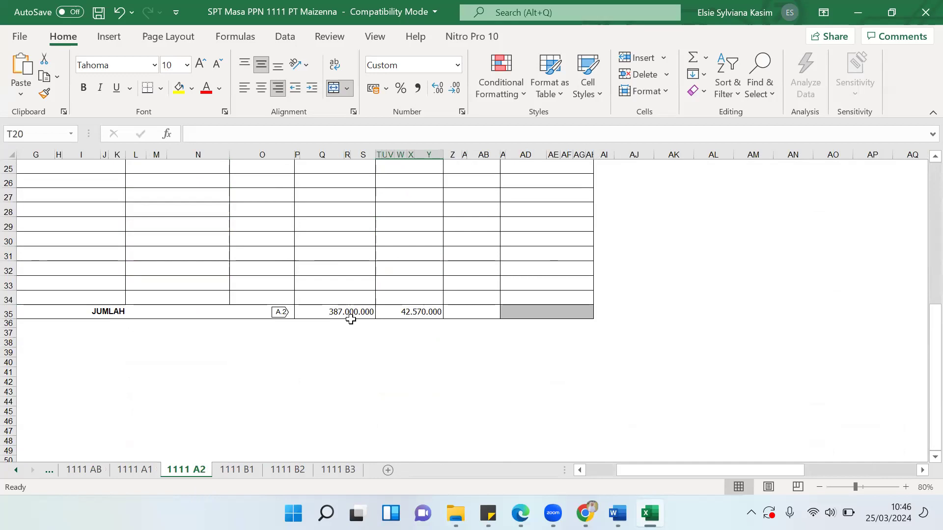
left_click(89, 469)
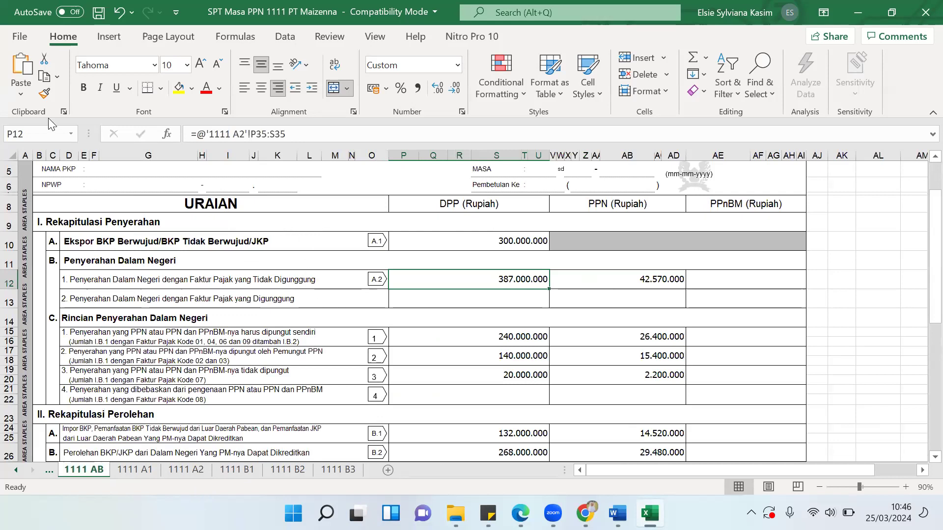
left_click(163, 148)
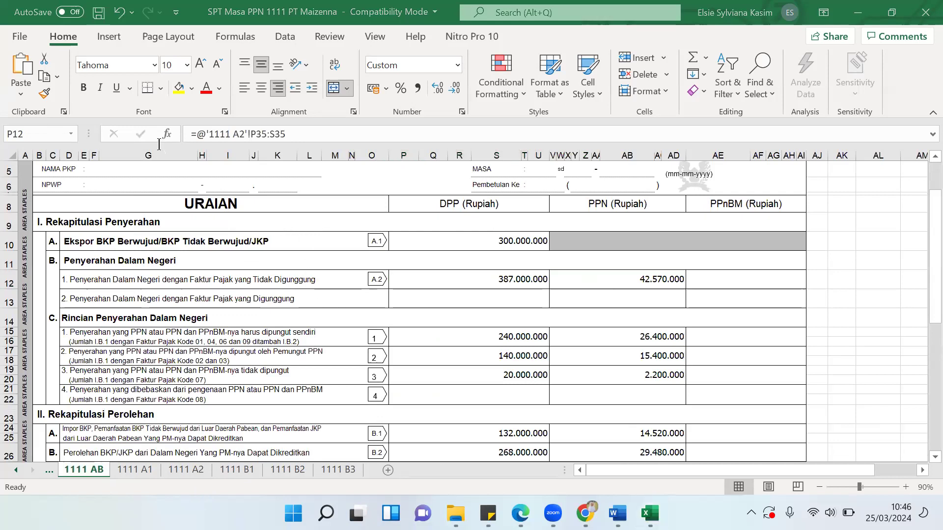
Start a text annotation above the 1111 AB form reading "digunggung penyerahan ke konsumen akhir contoh alfa"
left_click(150, 139)
type("di")
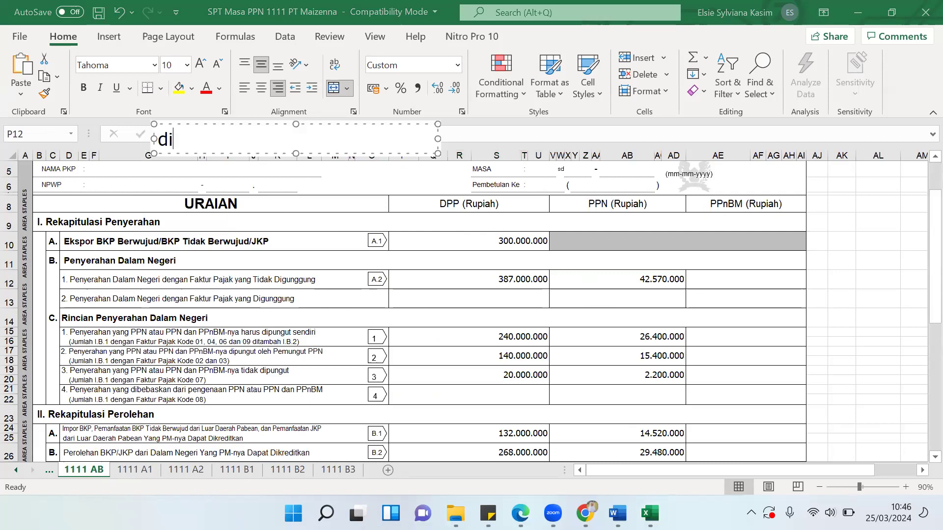
type("gunggun")
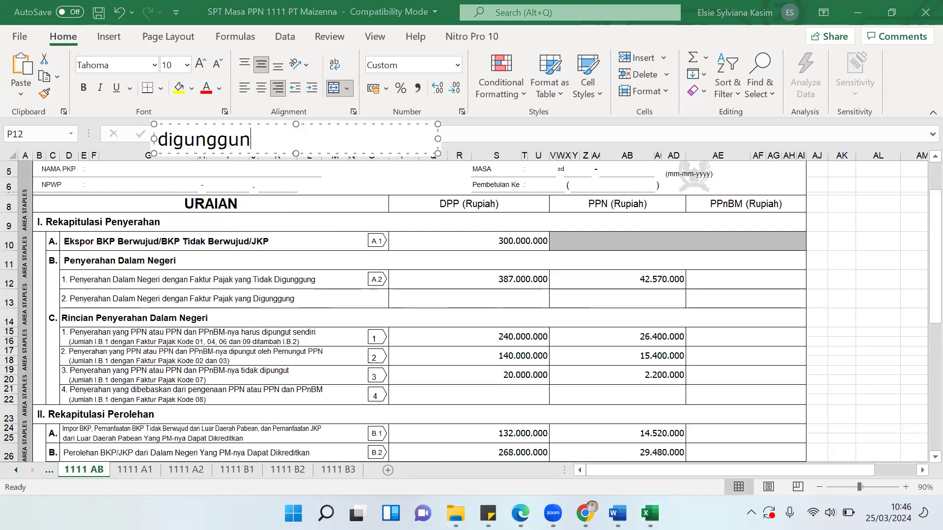
type("g penyerahan ")
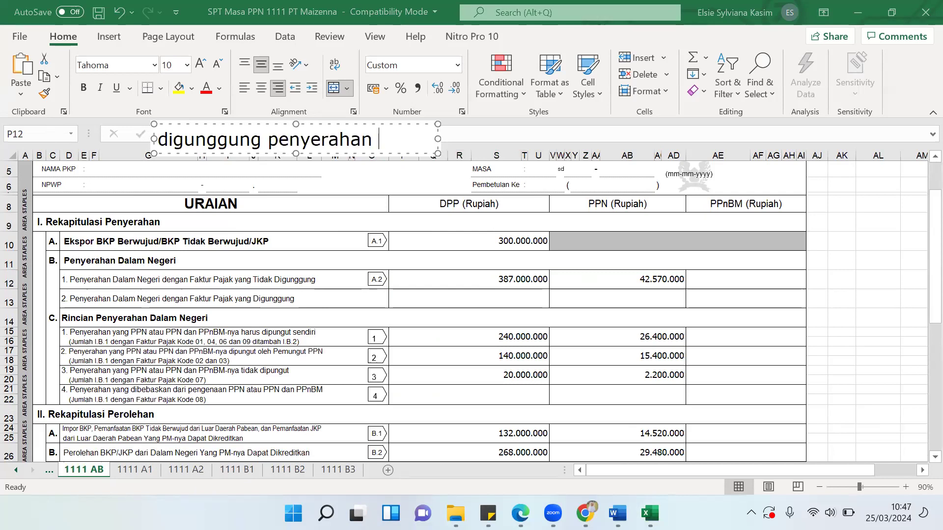
type("ke konsumen ")
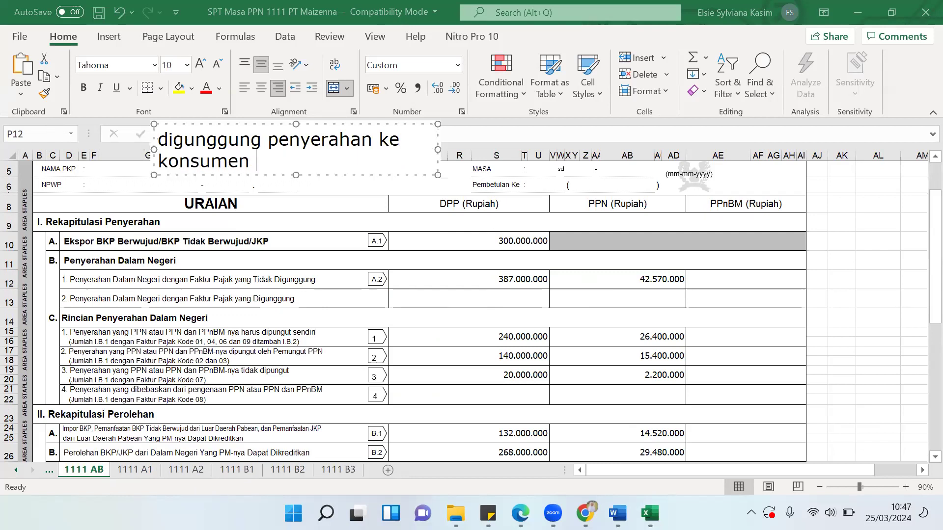
type("akhir conto")
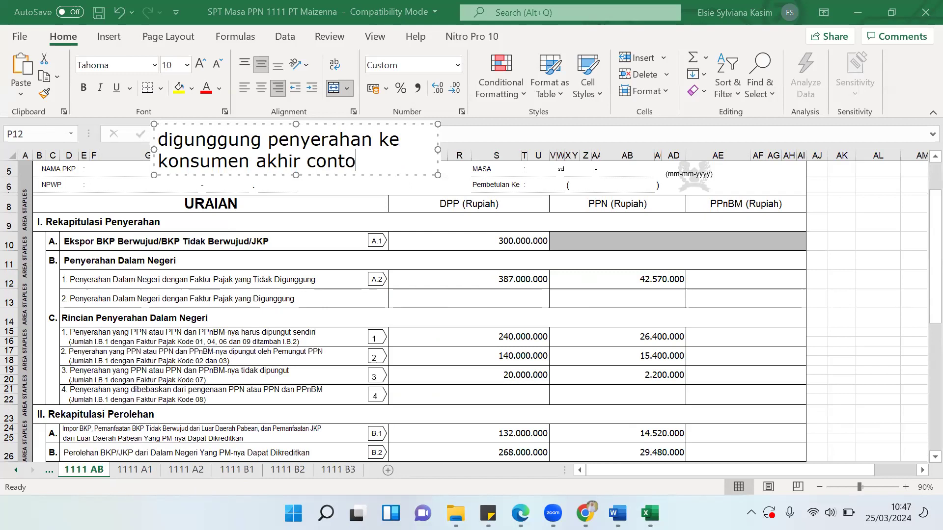
type("h alfa")
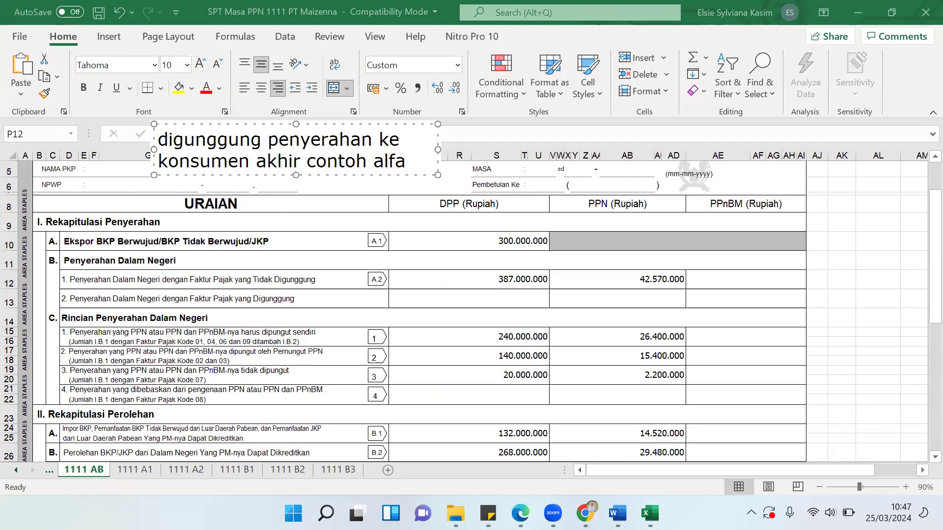
Add the line "FP berupa struk, cash register" to the digunggung annotation
key("Return")
type("FP beru")
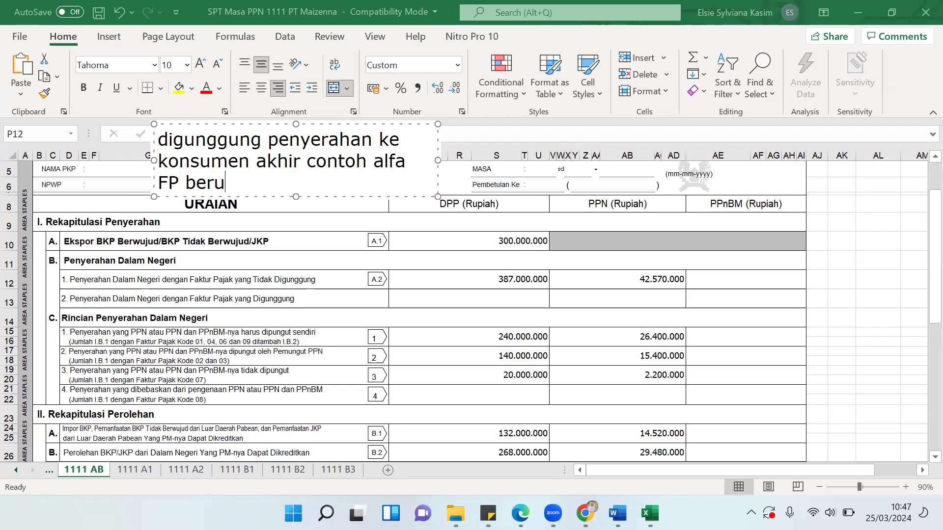
type("pa stru")
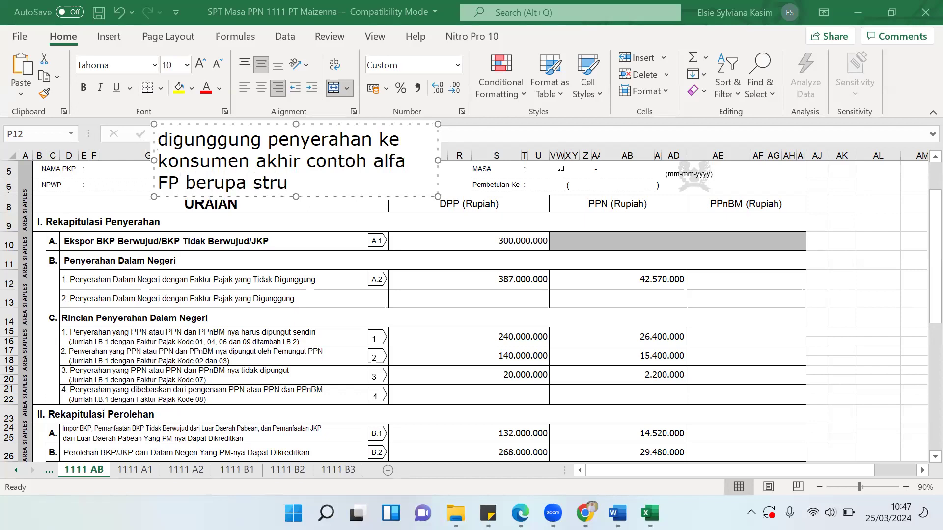
type("k,")
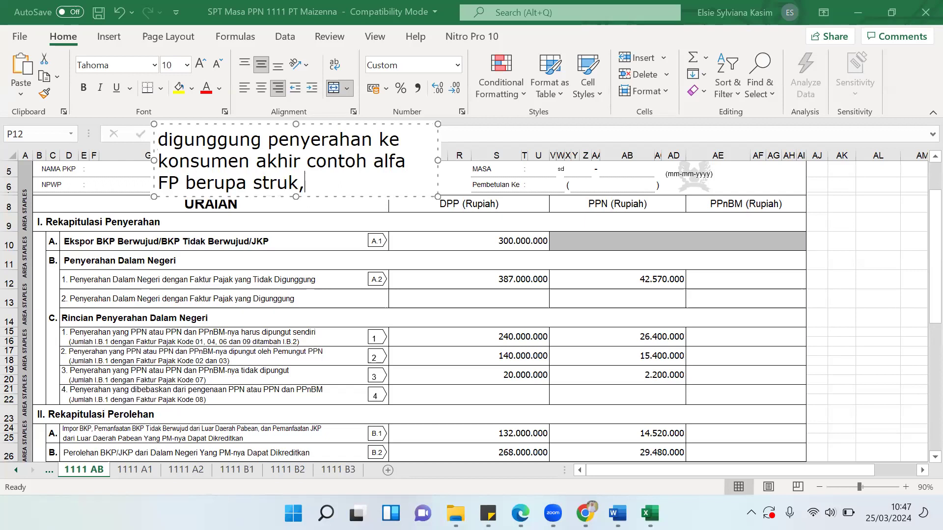
type(" cash re")
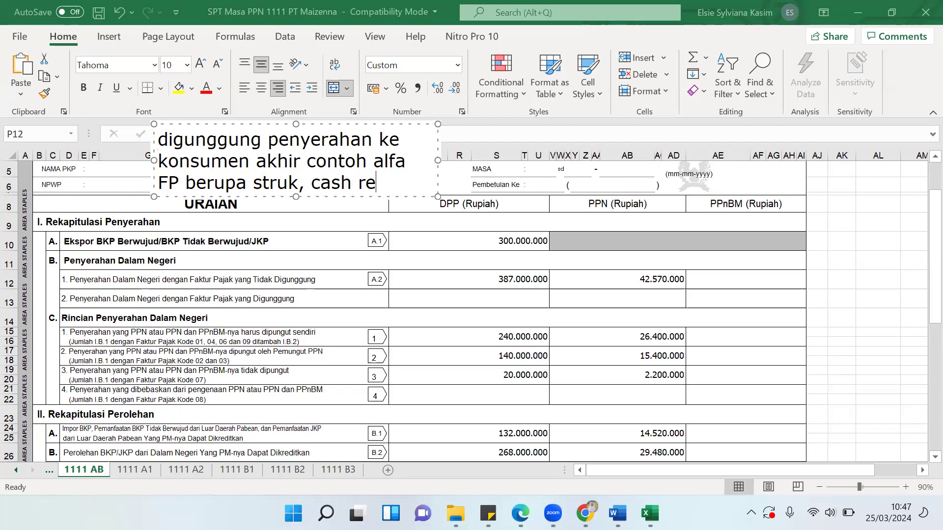
type("gister")
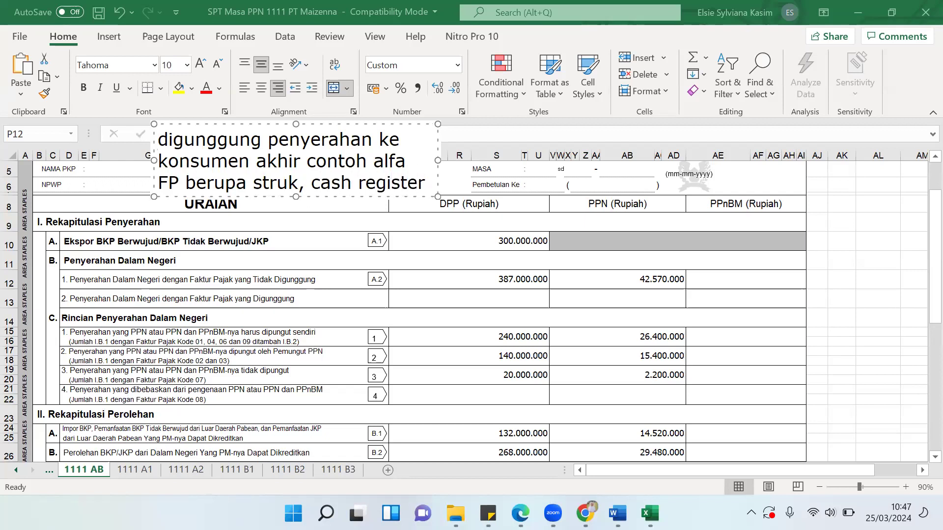
Complete the annotation with "yg tdk ada identitas pembeli dan ttd penjual" and move it up, clear of the I.A row
key("Return")
type("yg")
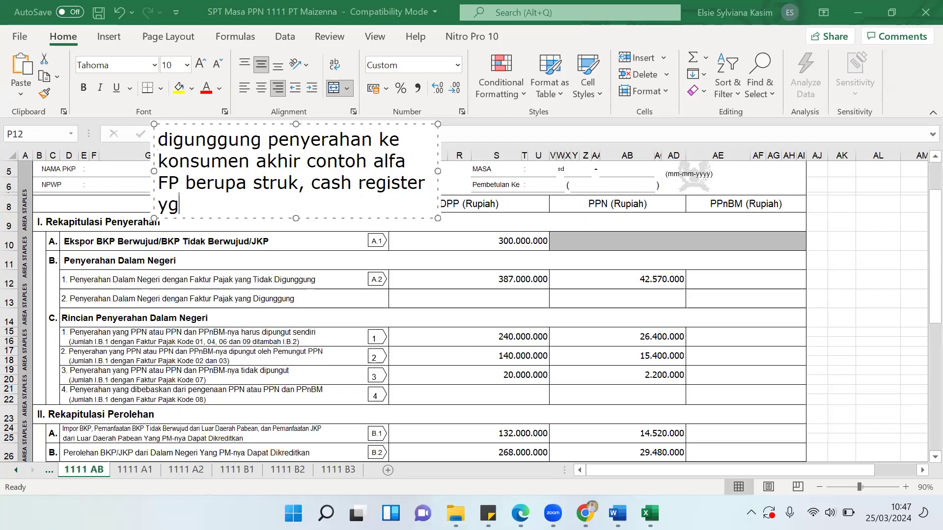
type(" tdk ada ")
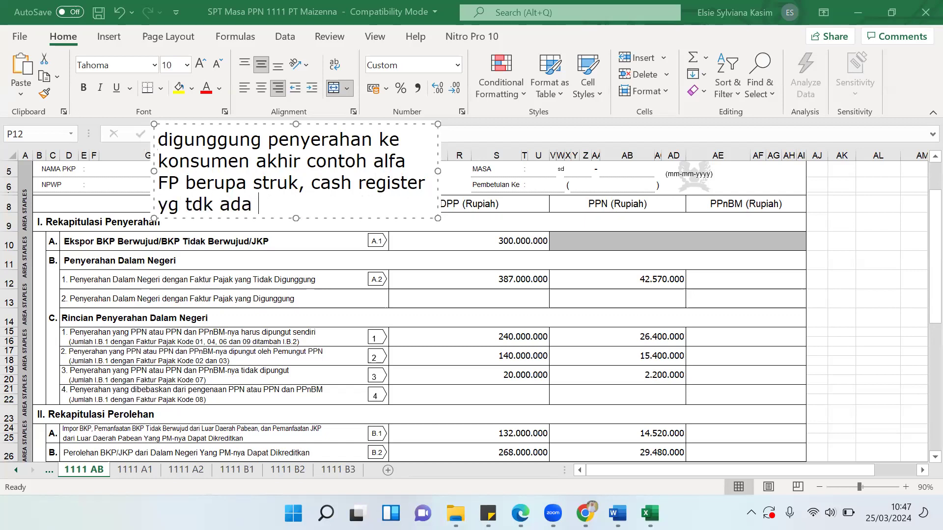
type("identitas")
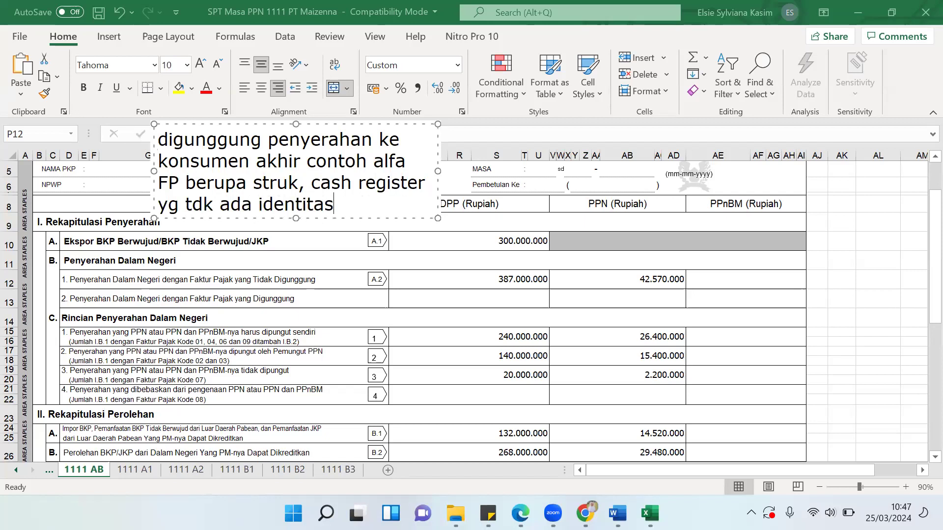
type(" pembe")
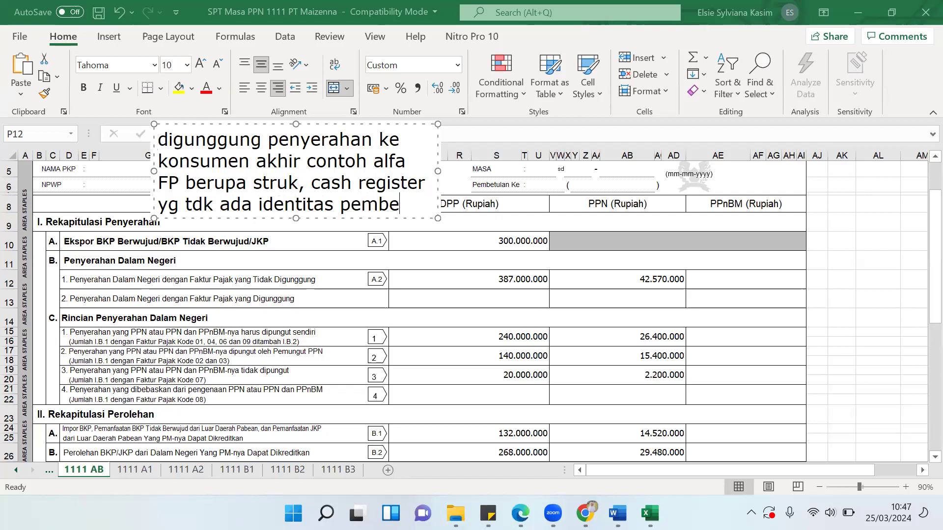
type("li ata")
key("BackSpace")
key("BackSpace")
key("BackSpace")
type("dan ")
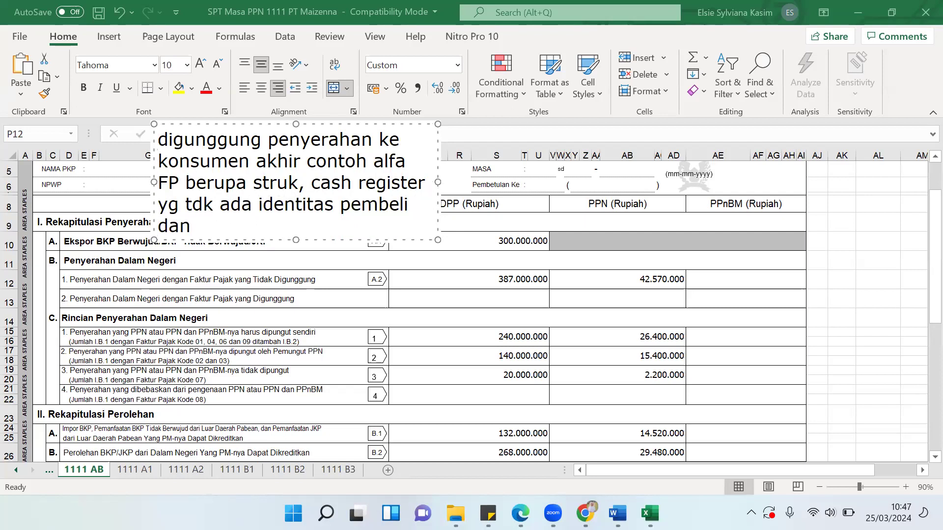
type("ttd penjual")
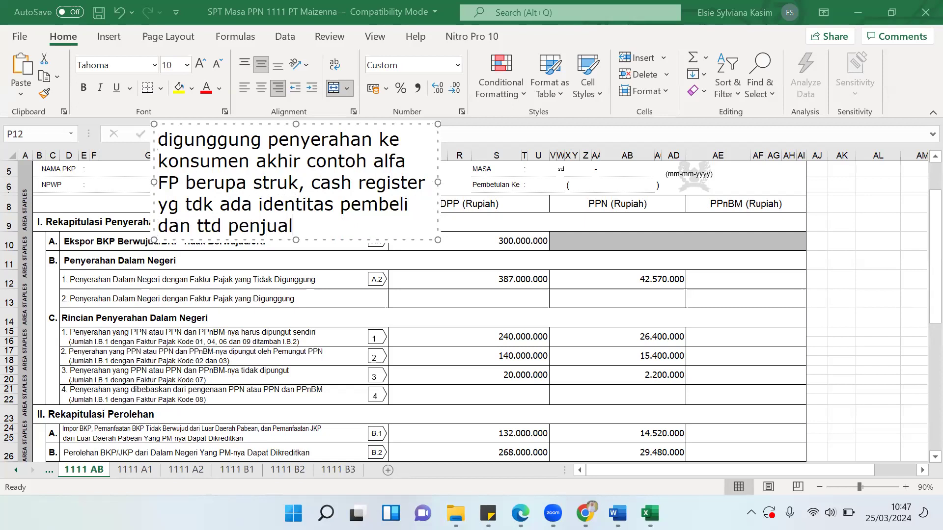
left_click_drag(311, 125, 288, 85)
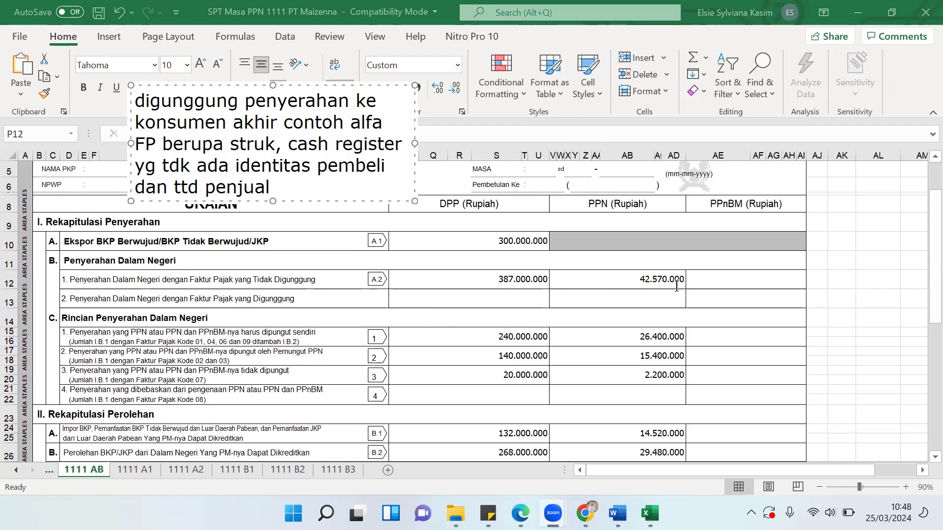
left_click(50, 100)
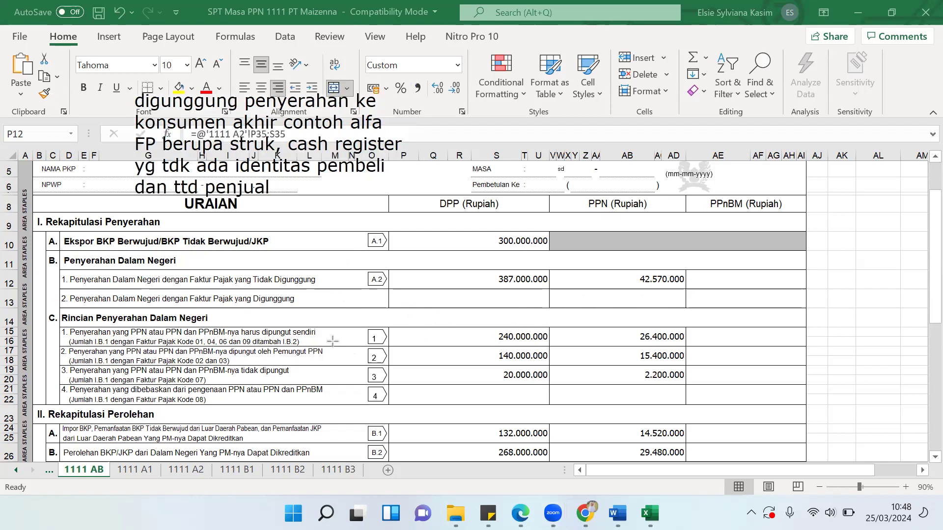
Highlight the C.1 harus dipungut sendiri description and the DPP of Faktur Pajak yang Digunggung in 1111 AB
mouse_move(66, 330)
left_mouse_down()
mouse_move(294, 411)
mouse_move(359, 407)
left_mouse_up()
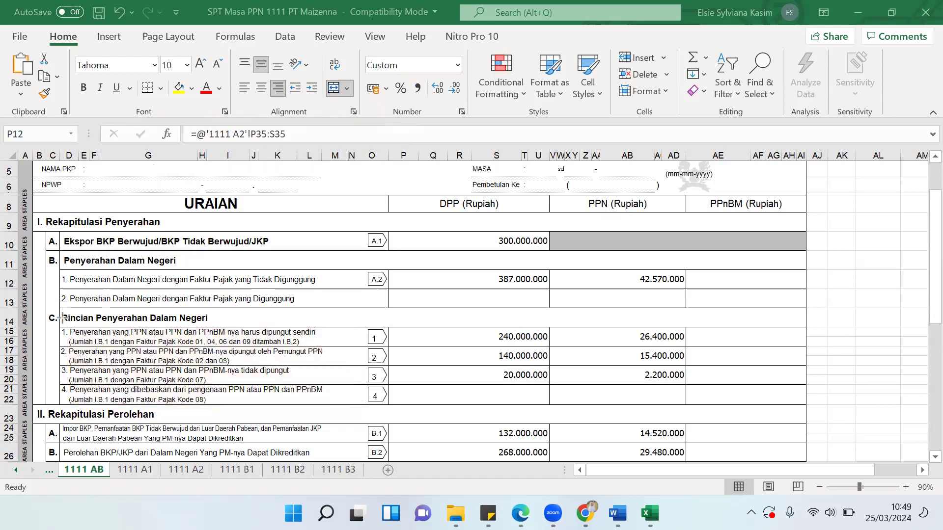
mouse_move(66, 328)
left_mouse_down()
mouse_move(229, 344)
mouse_move(293, 363)
mouse_move(327, 358)
mouse_move(322, 345)
left_mouse_up()
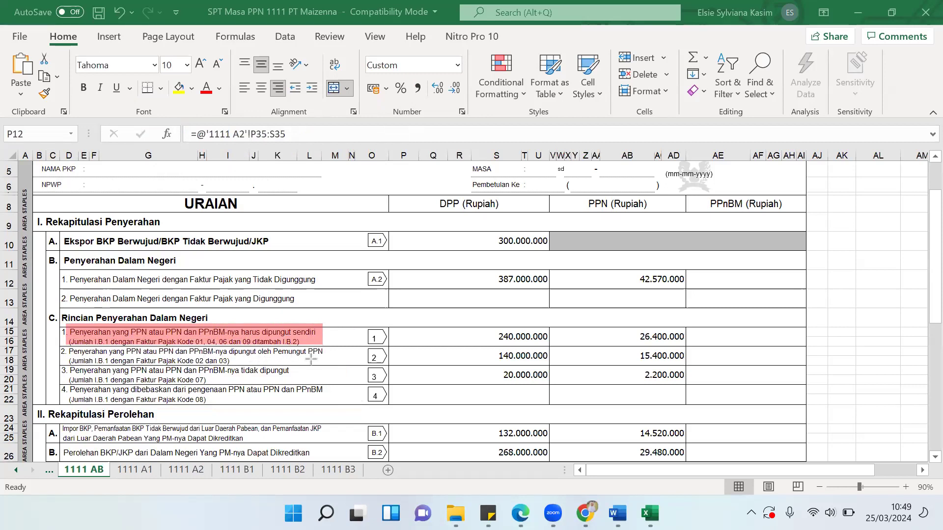
left_click_drag(432, 292, 556, 310)
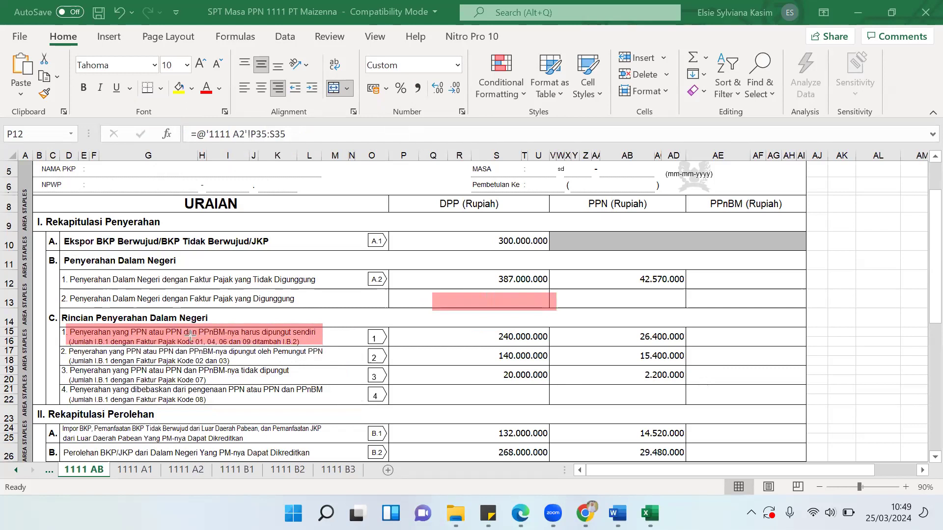
left_click_drag(185, 332, 255, 349)
Show the invoice entries of 1111 A2, with their Faktur Pajak codes and DPP and PPN amounts
left_click(194, 471)
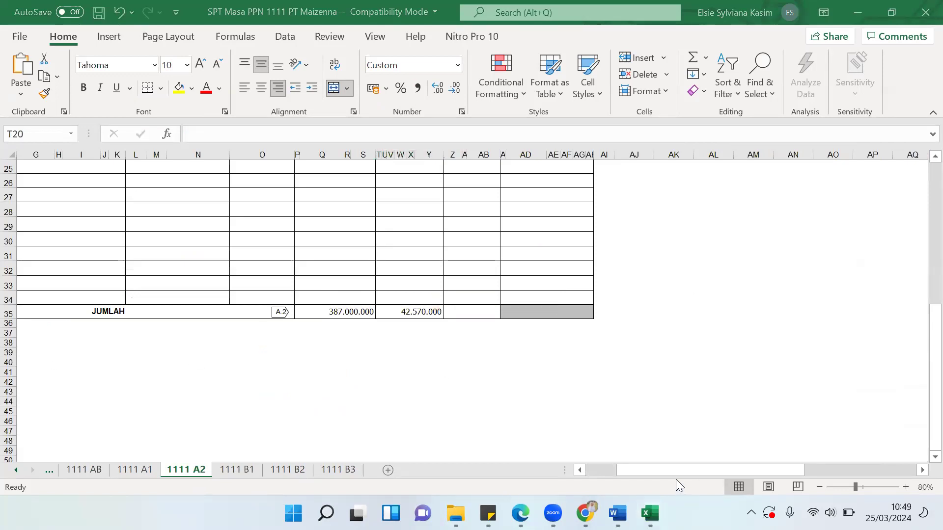
left_click_drag(674, 471, 596, 473)
scroll(627, 444, "up", 3)
scroll(628, 443, "up", 4)
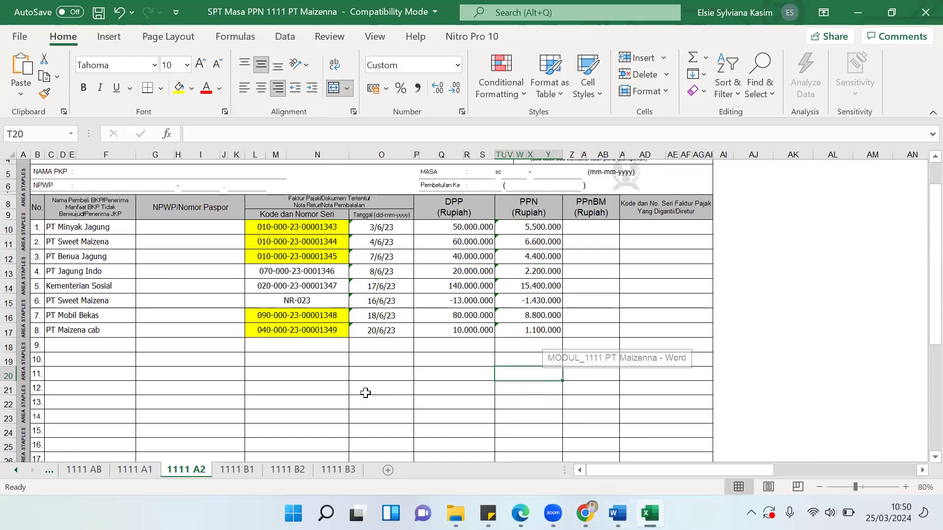
Check the Penyerahan/Penerimaan Pembayaran transactions in the MODUL_1111 PT Maizenna Word document and return to the workbook
left_click(617, 513)
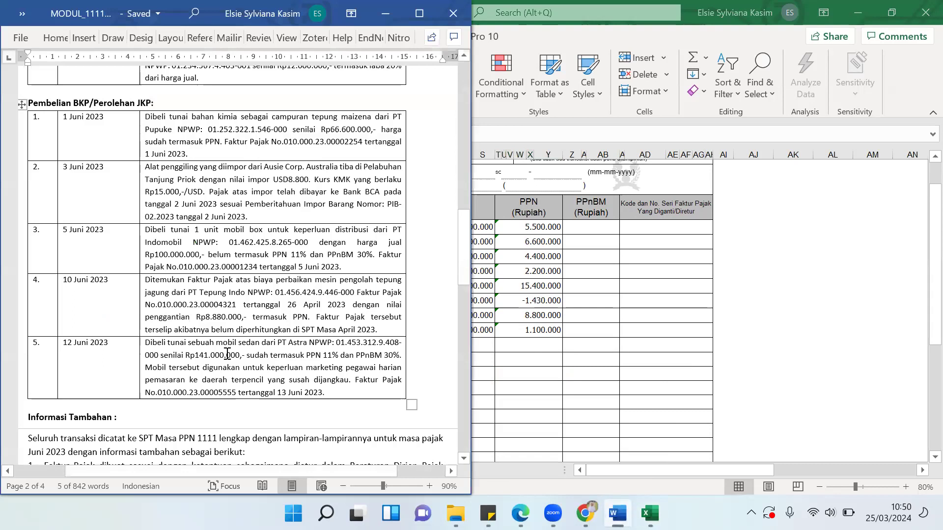
scroll(200, 287, "up", 8)
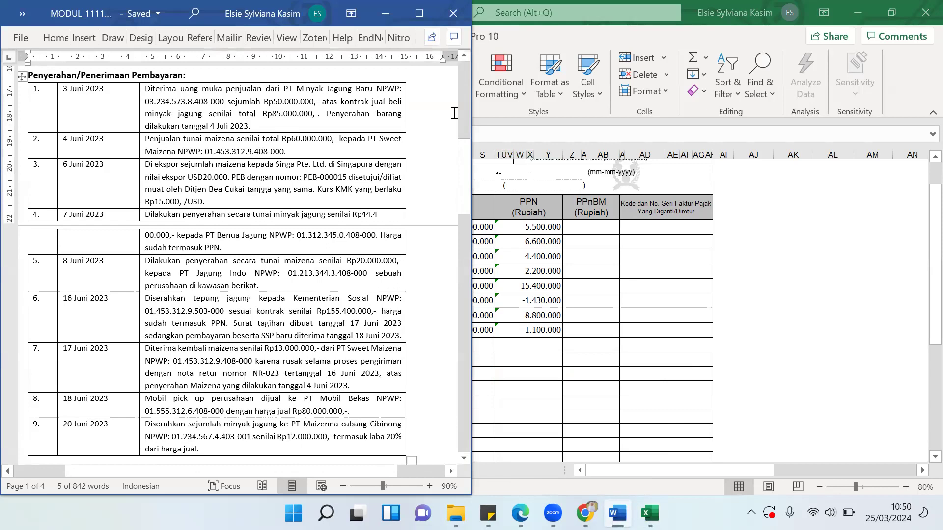
left_click(386, 14)
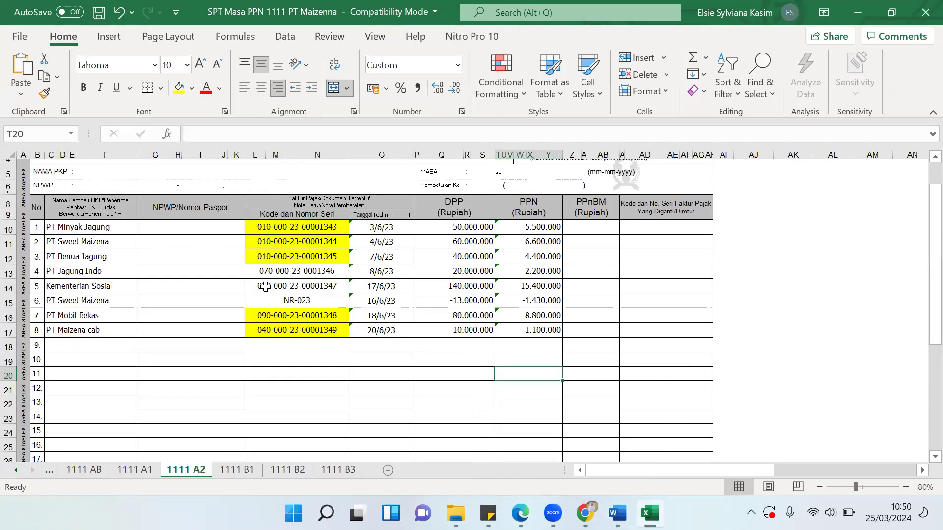
Return to 1111 AB and highlight the codes "01, 04, 06 dan 09 ditambah I.B.2" in the C.1 description
left_click(85, 472)
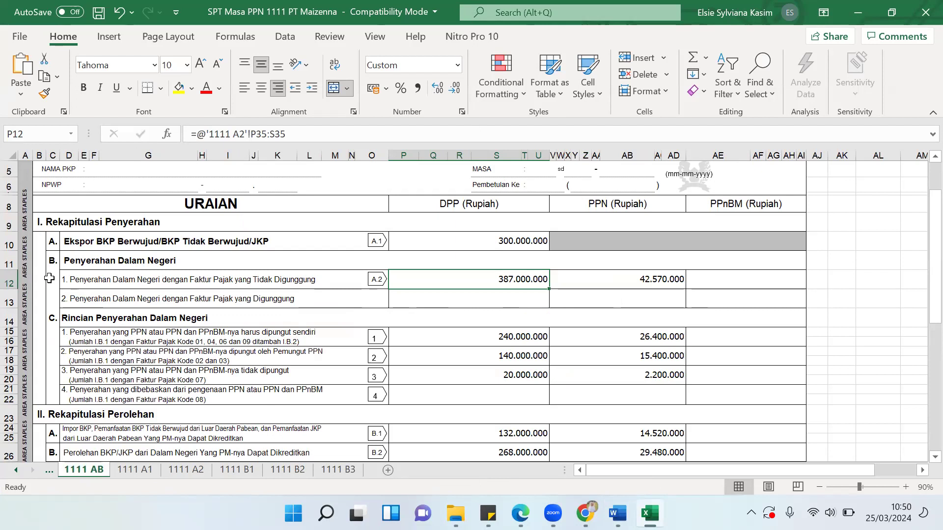
key("F1")
left_click_drag(188, 336, 315, 352)
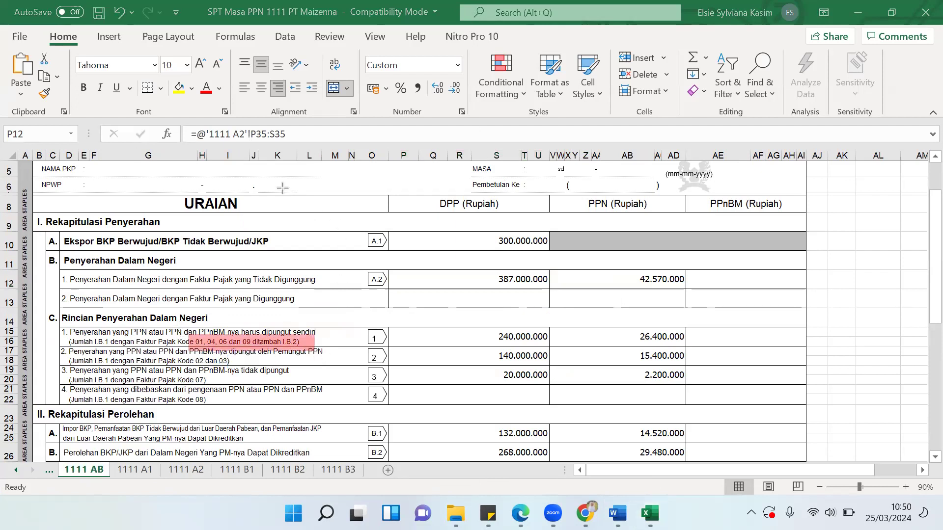
Place the text annotations "PT M" and "PT X" side by side above the 1111 AB form
left_click(199, 101)
type("PT M")
left_click(439, 136)
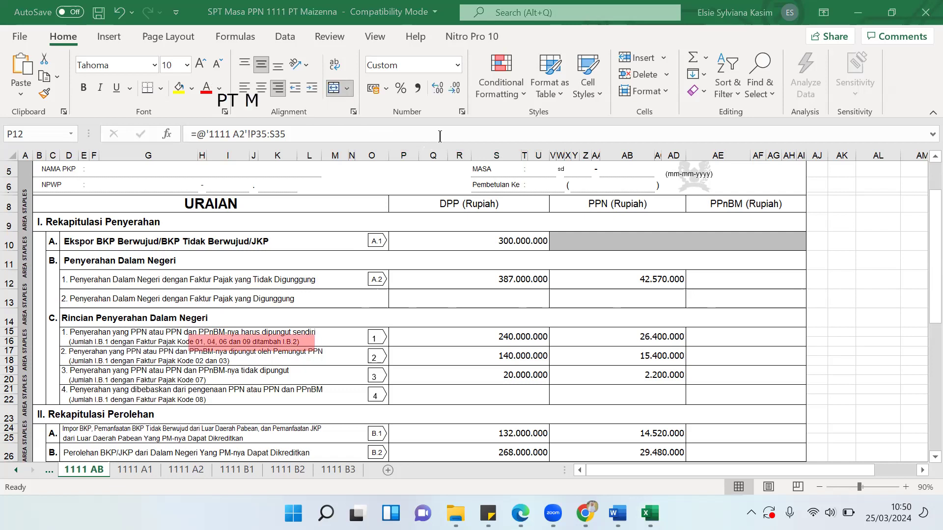
left_click(399, 103)
type("P")
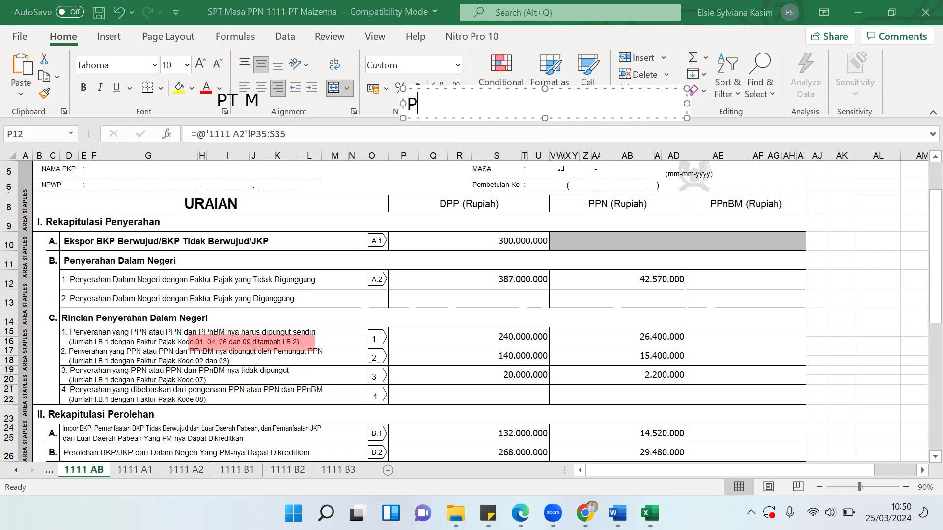
type("T X")
key("Escape")
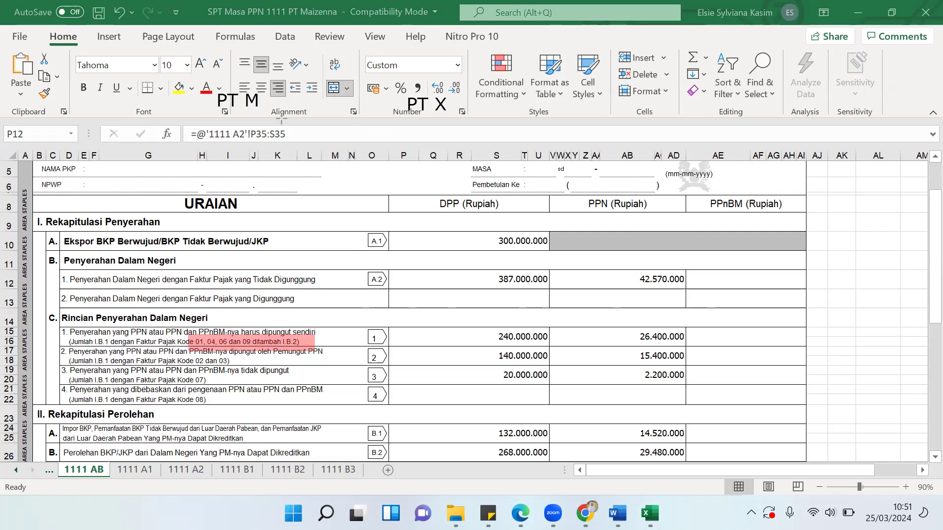
Draw opposing arrows between PT M and PT X, note 1000, 110 and 1110 below them, and clear the annotations
mouse_move(294, 100)
left_mouse_down()
mouse_move(381, 100)
mouse_move(370, 110)
mouse_move(294, 115)
left_mouse_up()
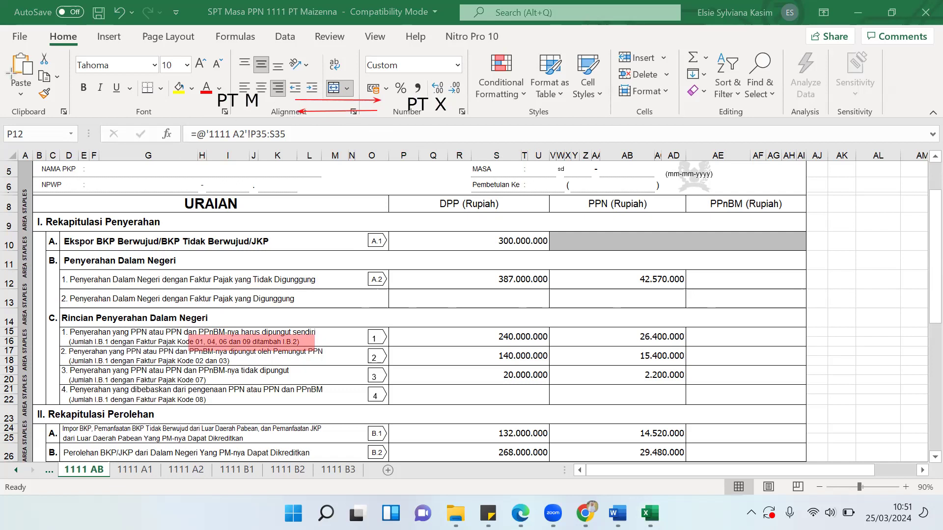
left_click(316, 131)
type("1000")
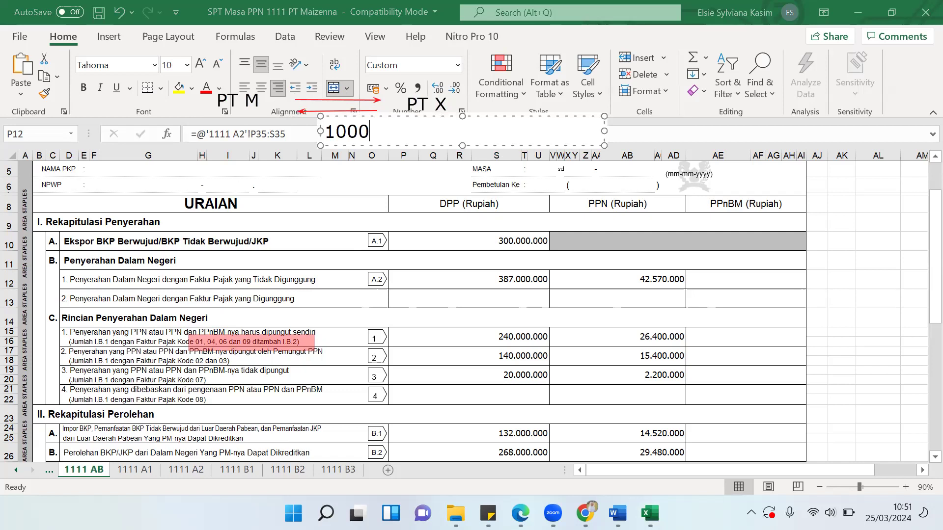
key("Return")
type("110")
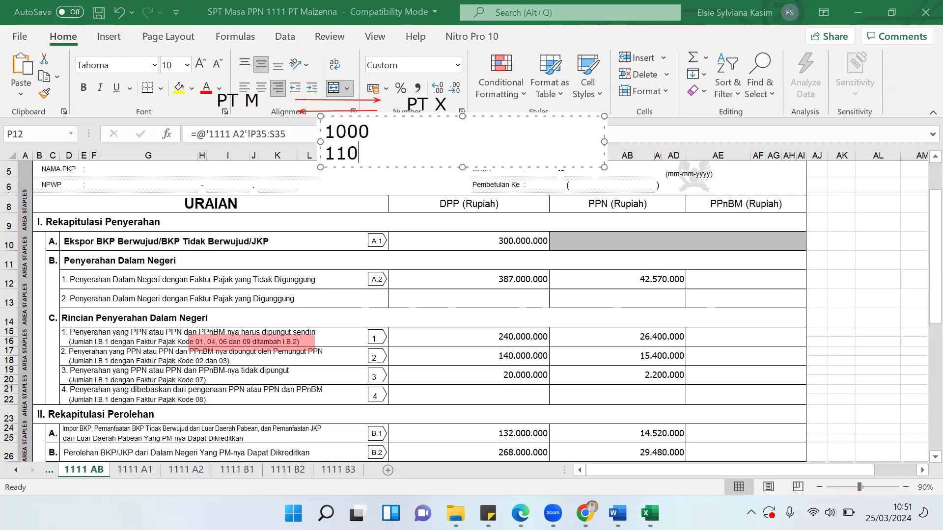
key("Return")
type("1110")
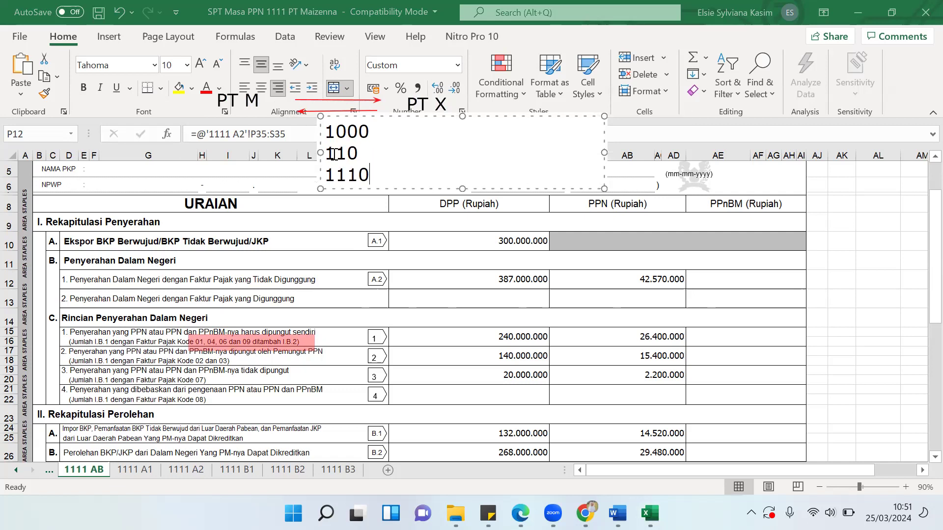
left_click(269, 166)
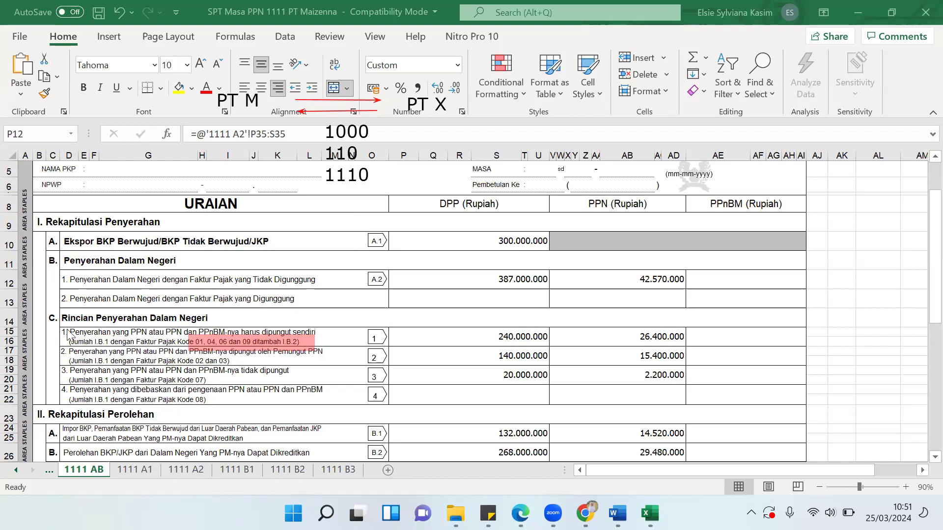
key("Escape")
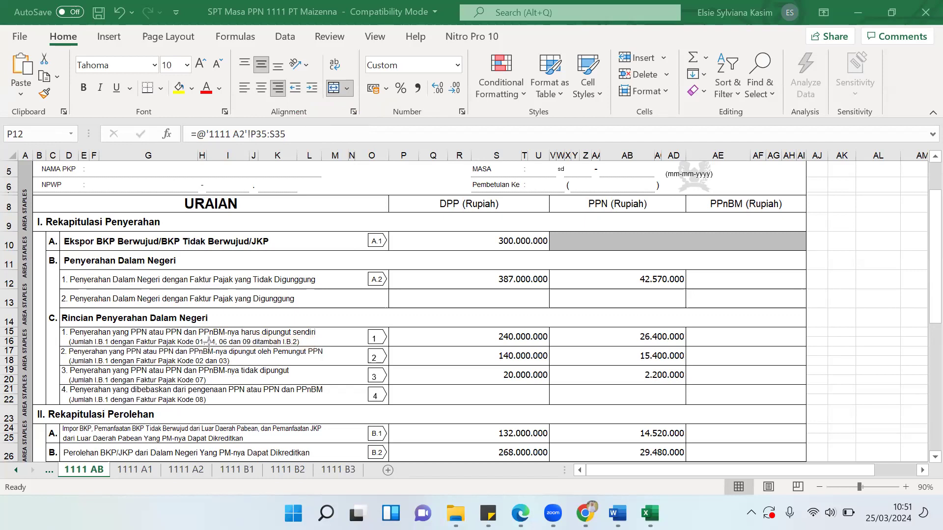
Highlight "dipungut oleh Pemungut PPN" in the C.2 description and place the text annotations "PT M" and "Kementerian" side by side above the form
left_click_drag(213, 347, 328, 358)
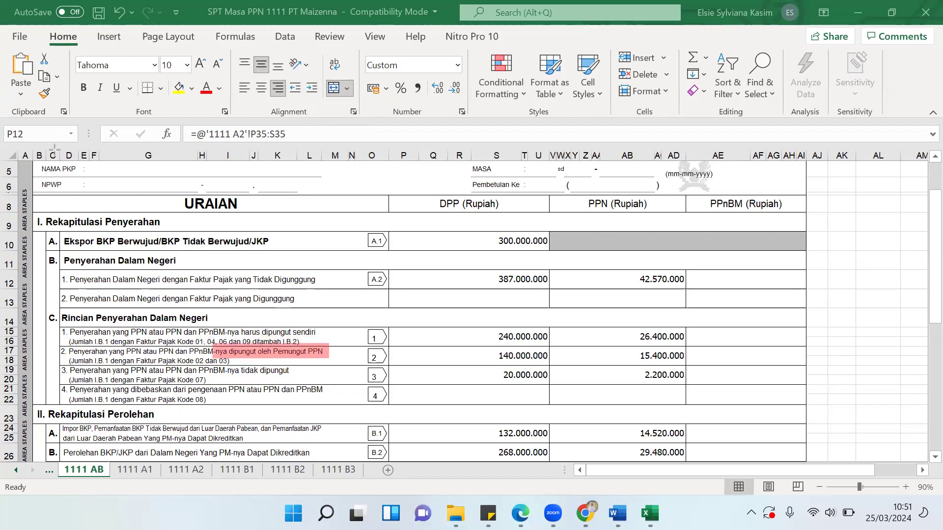
left_click(314, 132)
type("PT M")
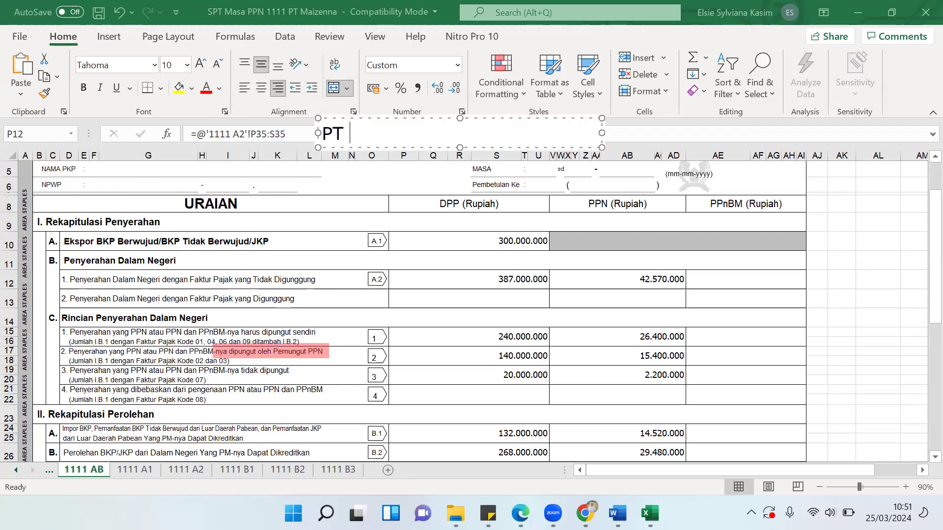
left_click(490, 181)
left_click(473, 134)
type("K")
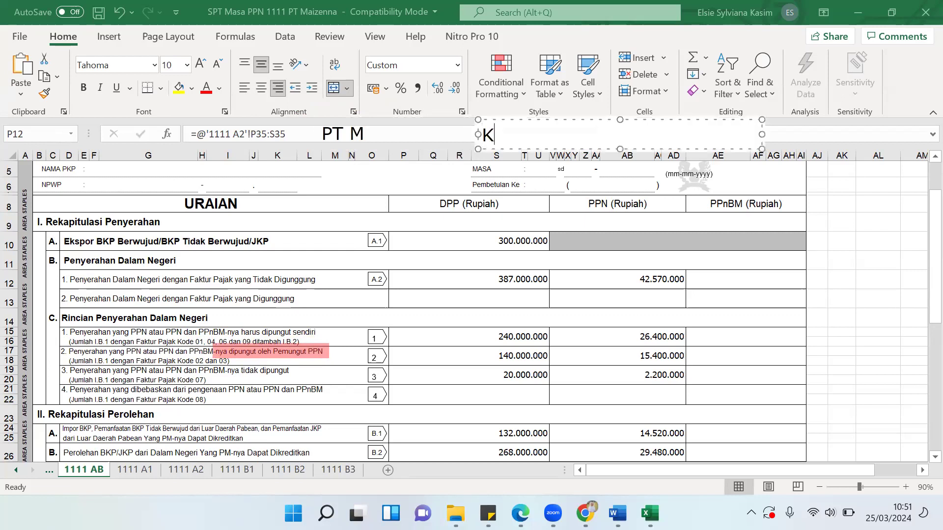
type("ement")
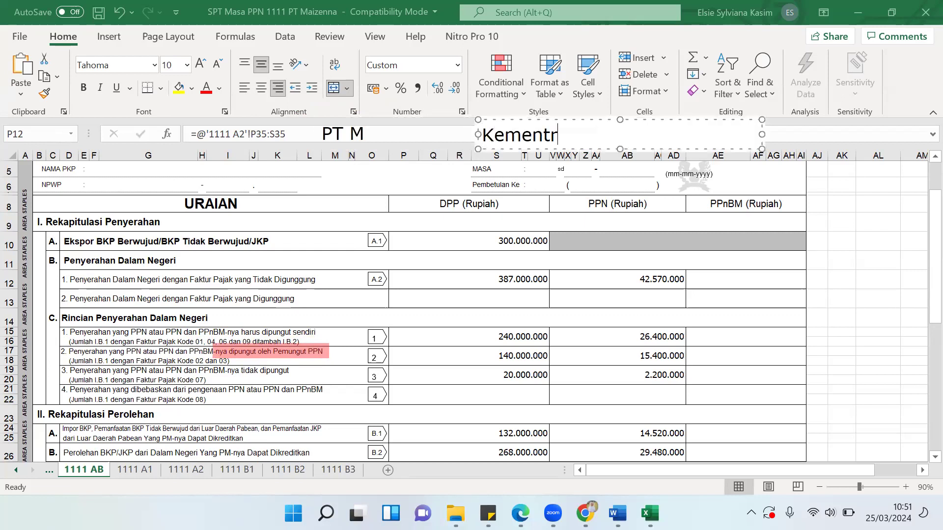
type("erian")
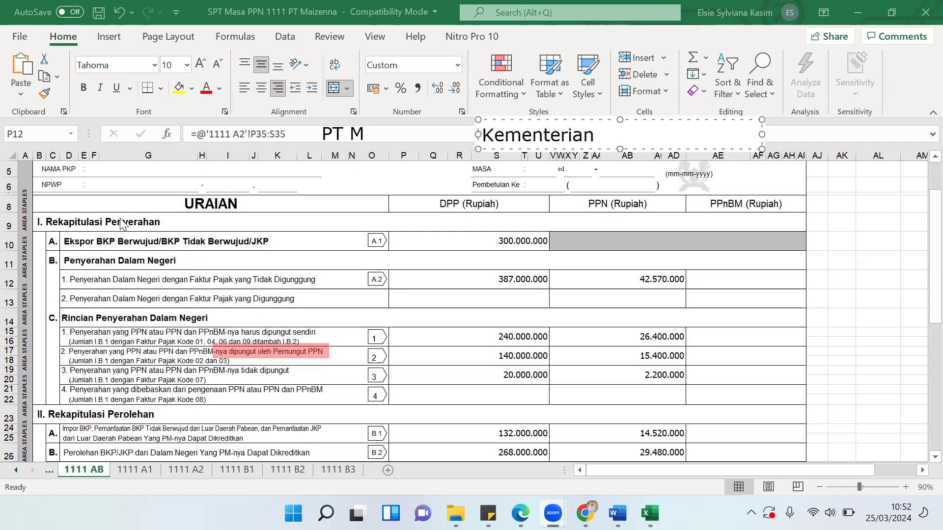
Draw opposing arrows between PT M and Kementerian and note 1000 beneath them
mouse_move(384, 134)
left_mouse_down()
mouse_move(464, 134)
mouse_move(441, 145)
mouse_move(385, 145)
left_mouse_up()
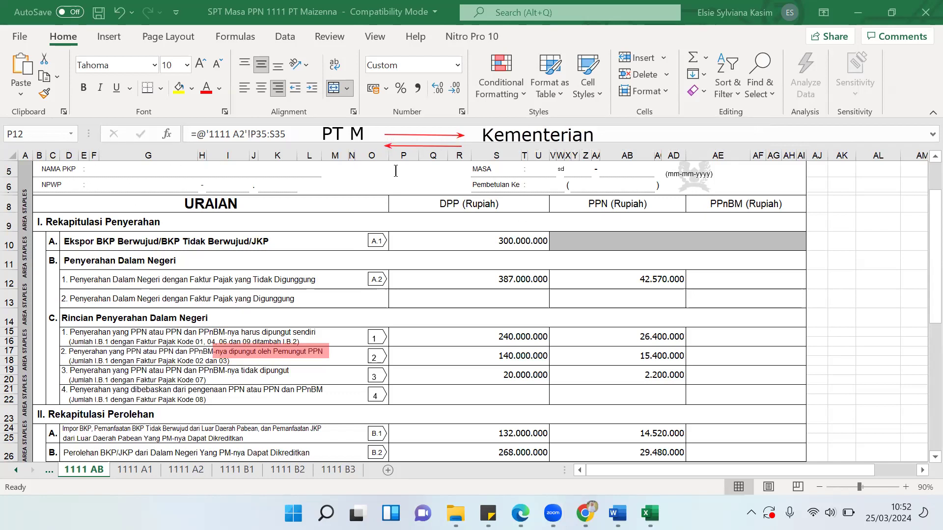
left_click_drag(399, 156, 682, 186)
type("1000")
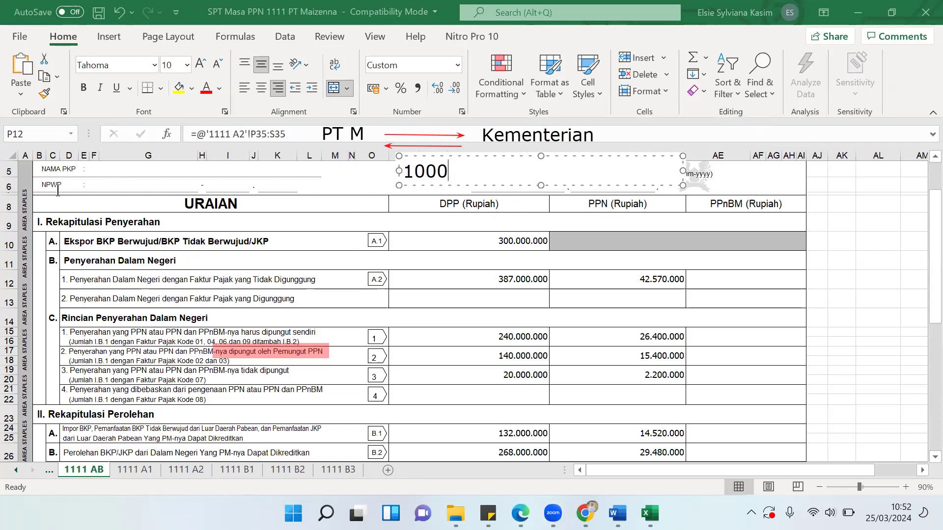
Draw an arrow from below Kementerian to a text note "KN" with 110 underneath, and clear all annotations
left_click_drag(495, 157, 536, 219)
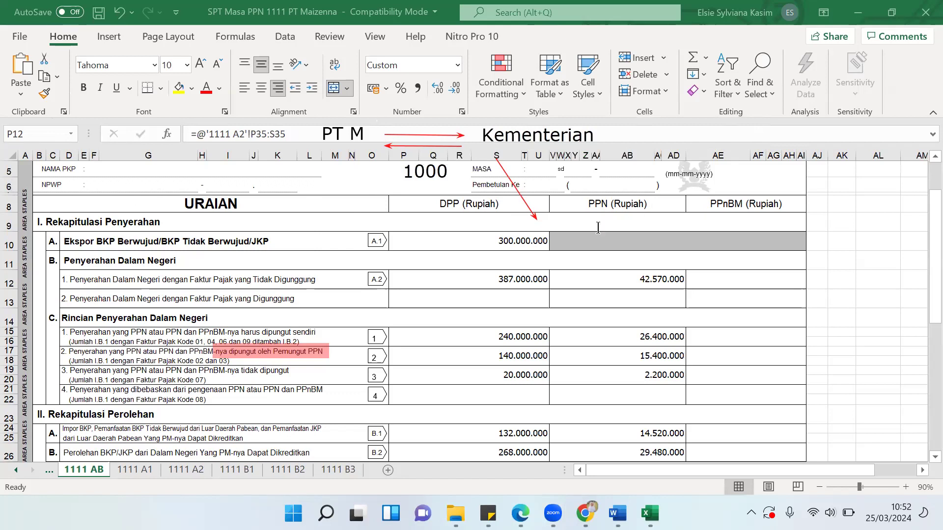
left_click(552, 221)
type("KN")
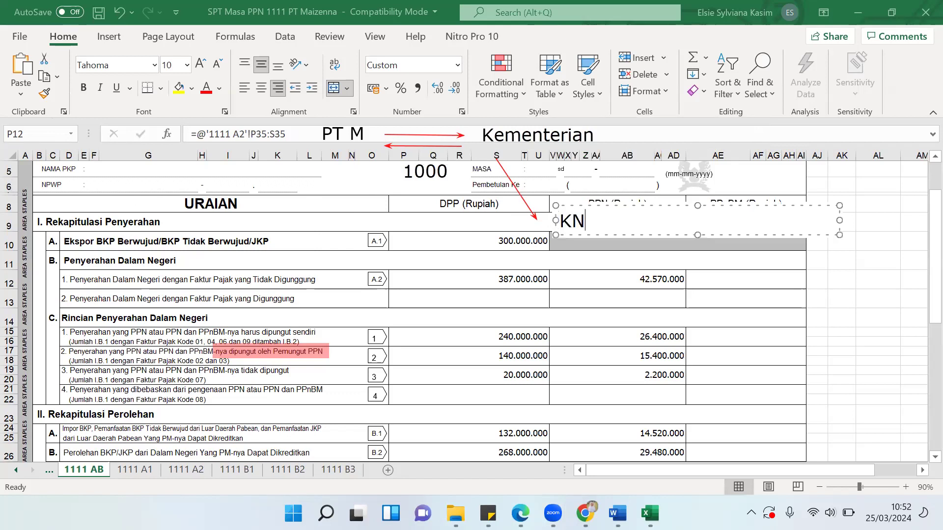
key("Return")
type("110")
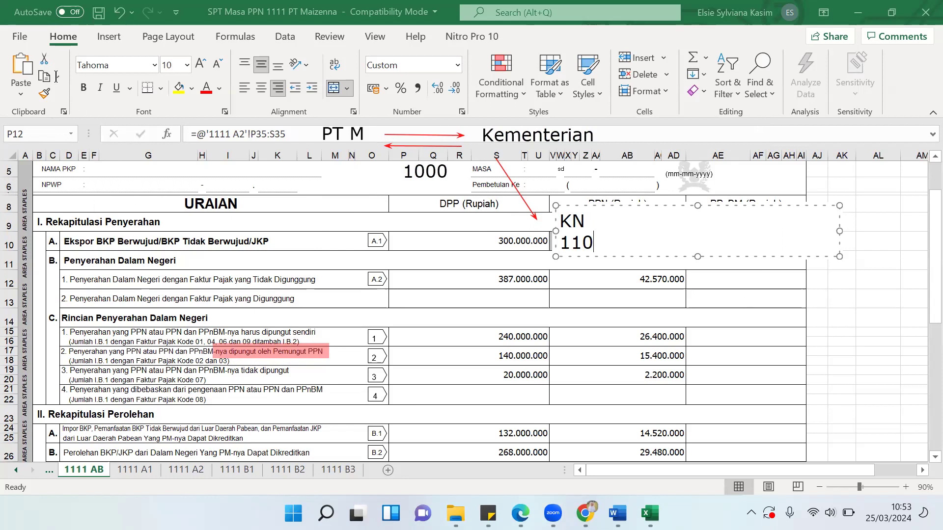
key("Escape")
key("Escape")
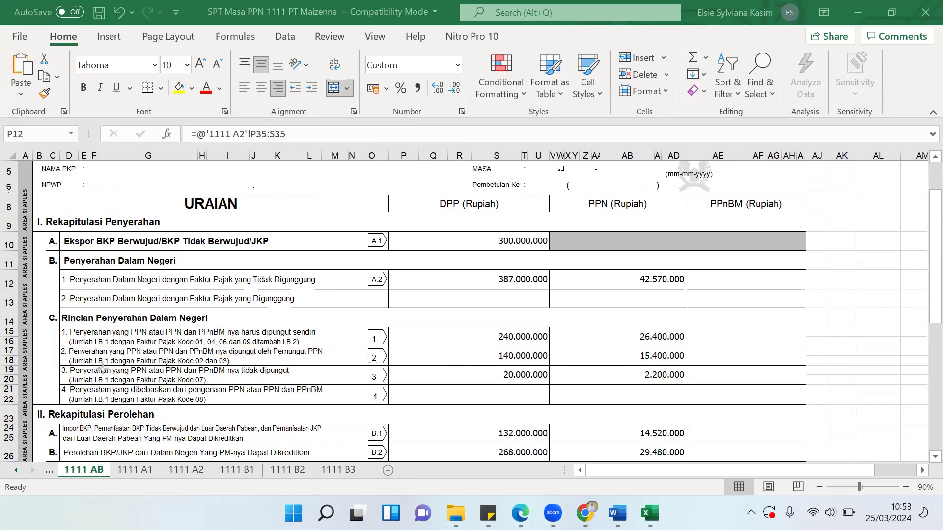
Highlight the C.3 description (Kode 07) and the C.4 description (Kode 08), and remove the C.4 highlight
left_click_drag(101, 366, 301, 382)
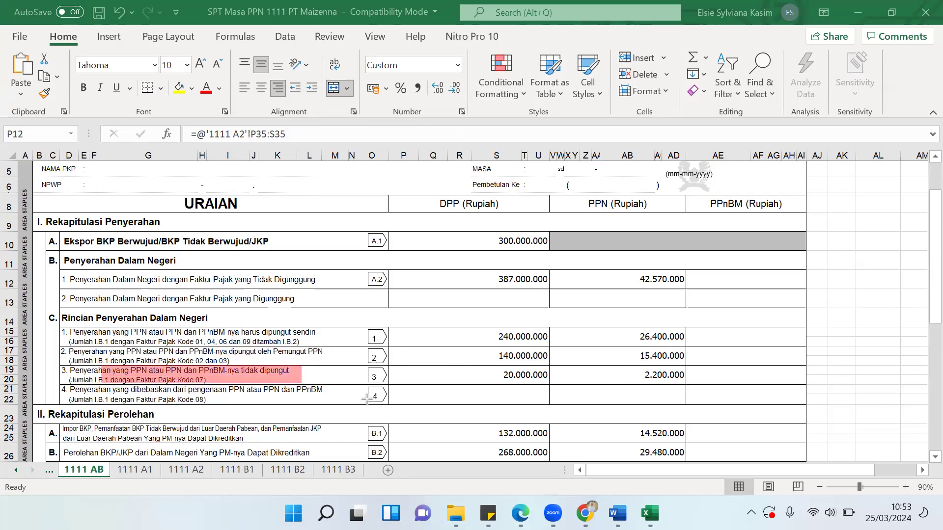
left_click_drag(102, 385, 327, 407)
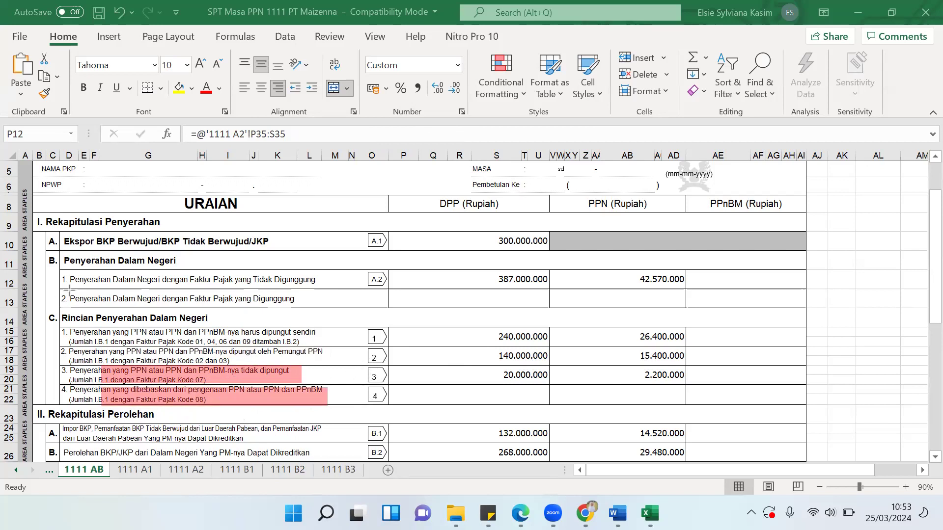
left_click(252, 390)
key("Delete")
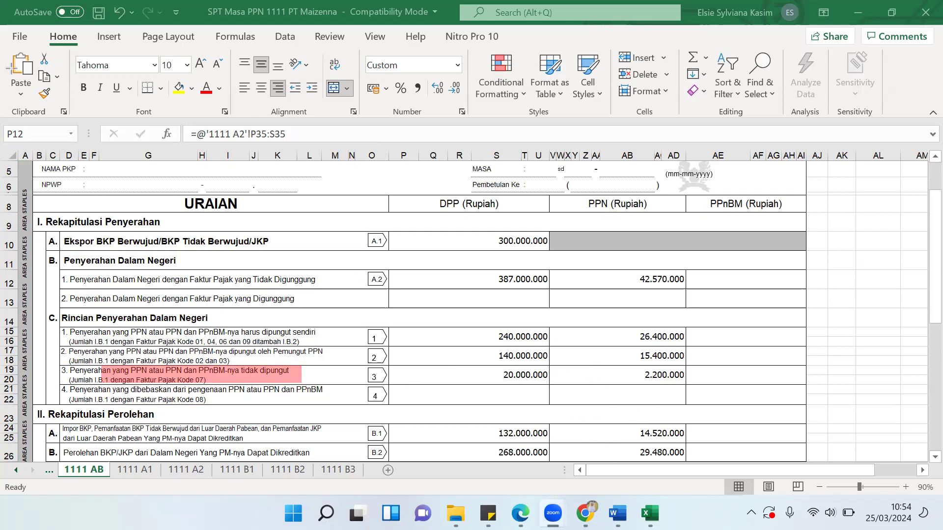
Compare II. Rekapitulasi Perolehan with the purchase attachments 1111 B1 and 1111 B2, ending back on 1111 AB
scroll(730, 370, "down", 1)
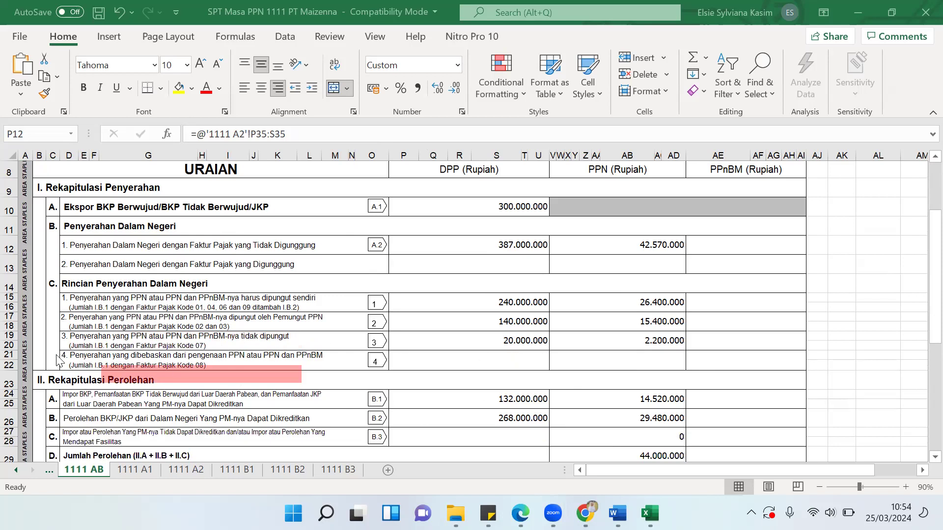
scroll(216, 248, "down", 1)
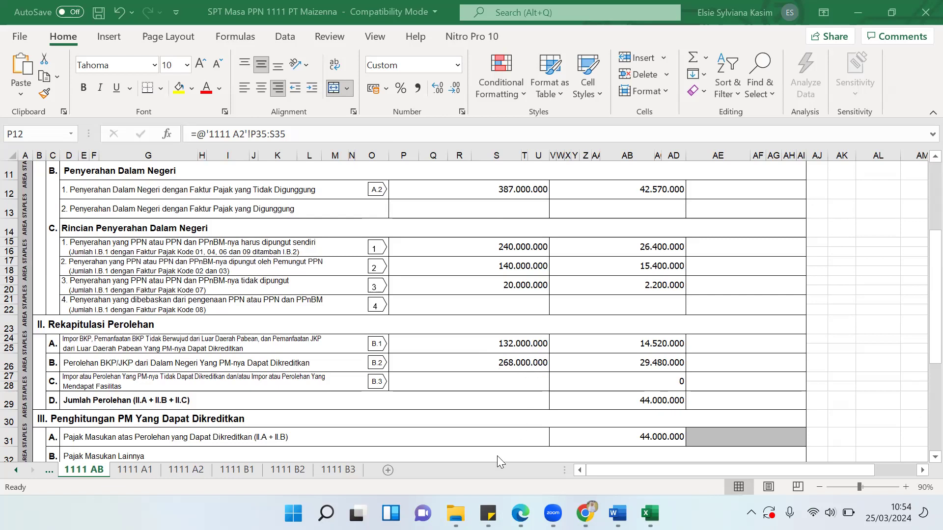
left_click(247, 472)
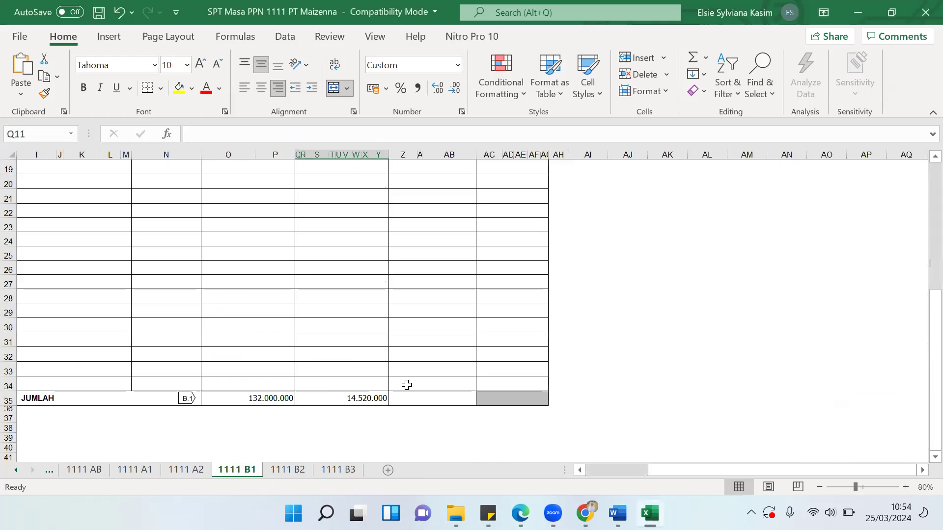
left_click(285, 471)
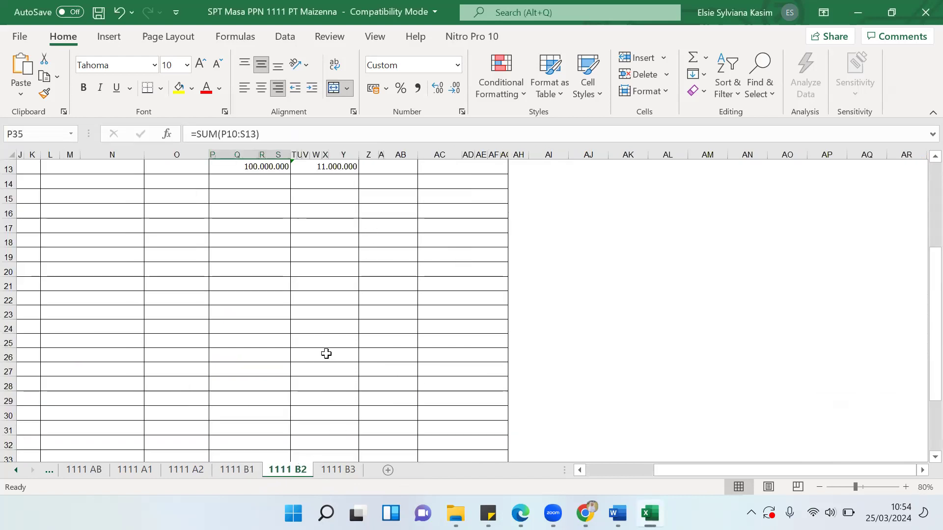
left_click(83, 470)
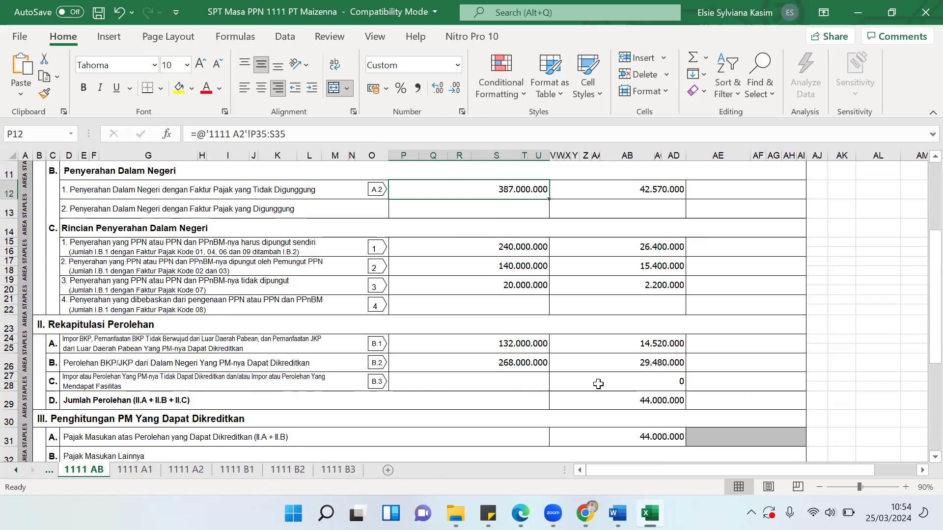
Inspect the cells for Jumlah Perolehan (II.D), creditable Pajak Masukan (III.A) and previous-period PPN compensation (III.B.1)
left_click(627, 403)
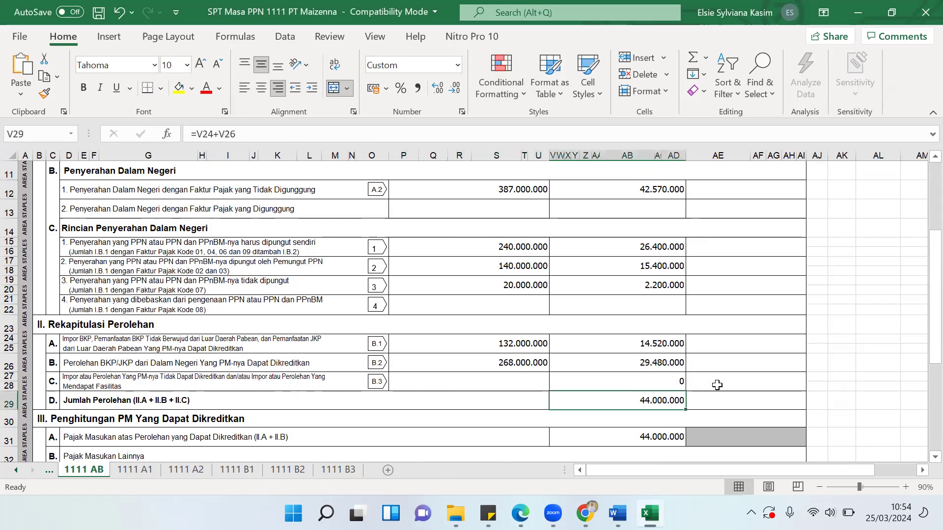
scroll(714, 386, "down", 1)
left_click(641, 381)
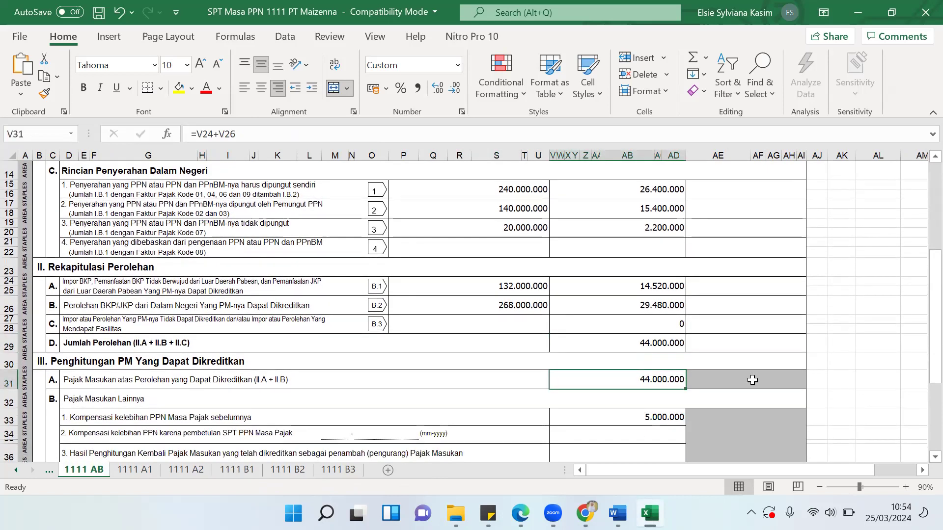
scroll(751, 379, "down", 1)
left_click(645, 377)
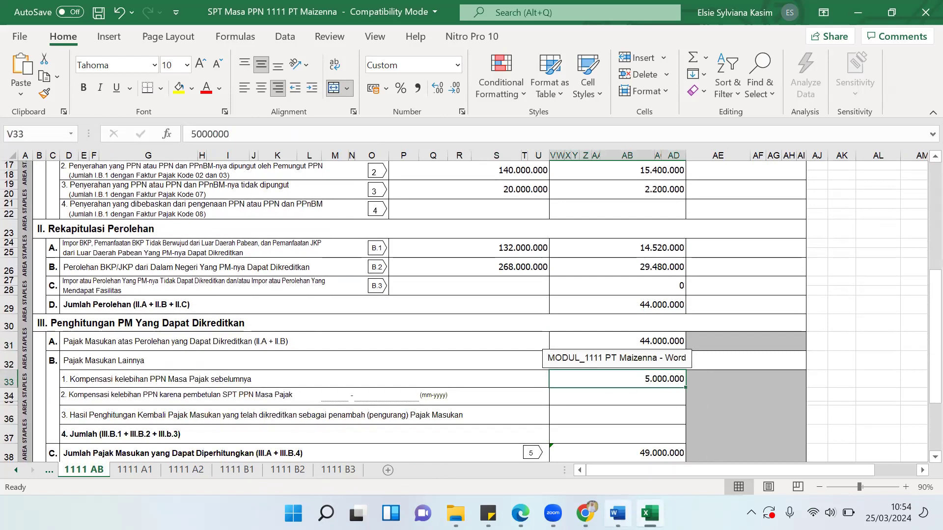
Check the May 2023 PPN overpayment under Informasi Tambahan in the MODUL_1111 PT Maizenna Word document and return to the workbook
left_click(617, 513)
scroll(304, 371, "down", 10)
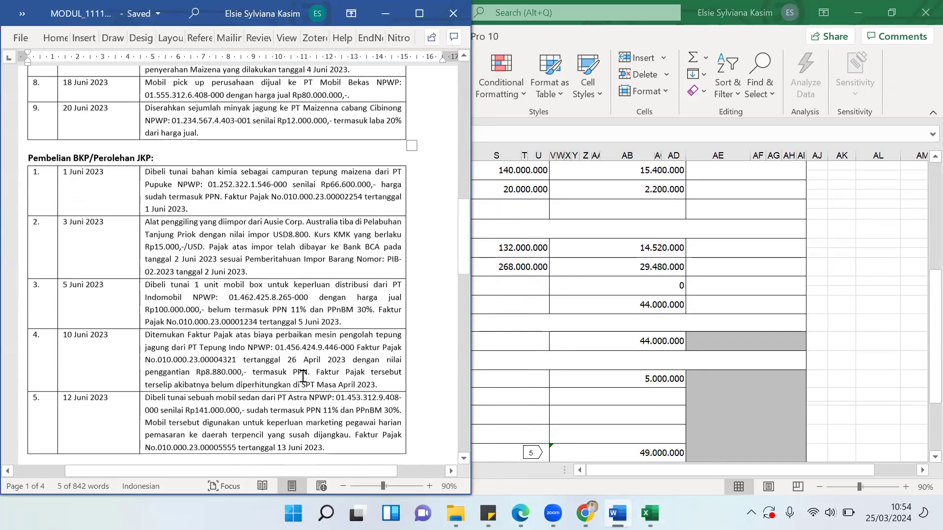
scroll(307, 384, "down", 2)
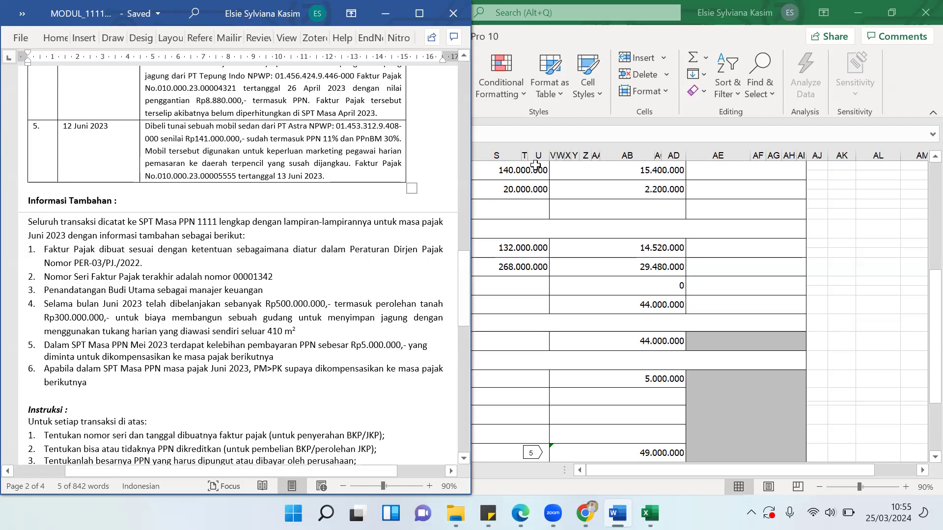
left_click(589, 383)
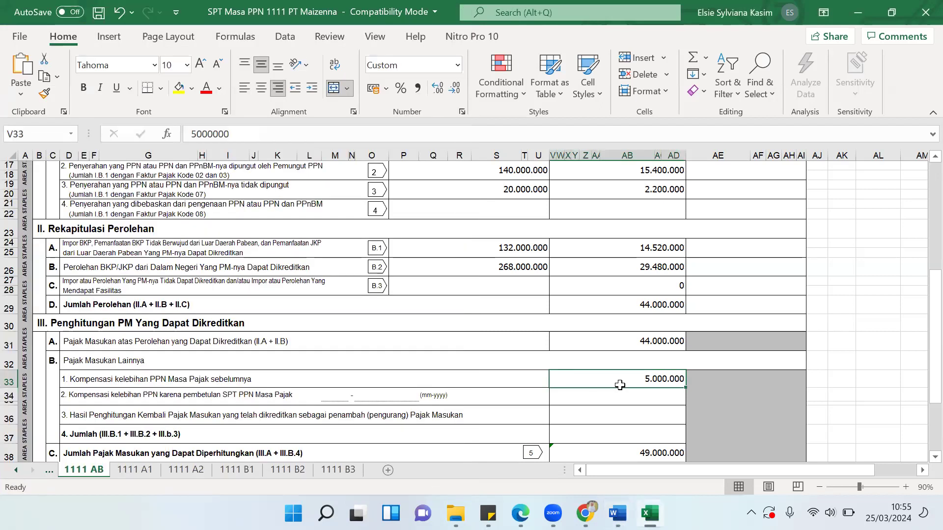
Show the compensation cell for SPT corrections (III.B.2) and the one for the previous tax period's overpayment (III.B.1)
left_click(567, 399)
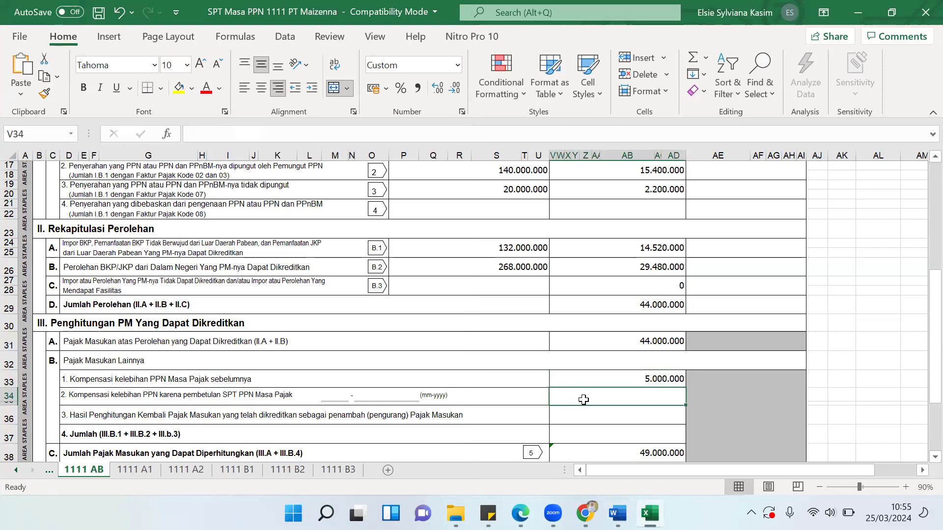
left_click(601, 382)
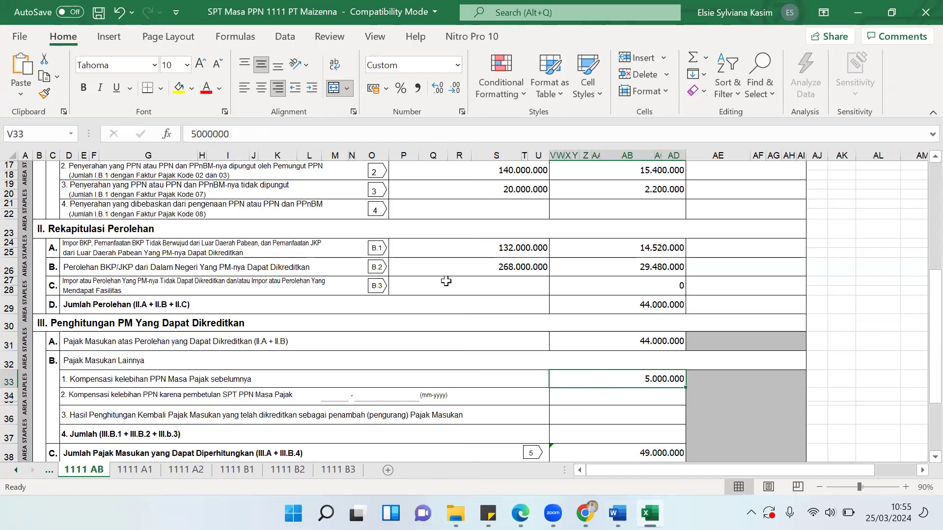
left_click(392, 12)
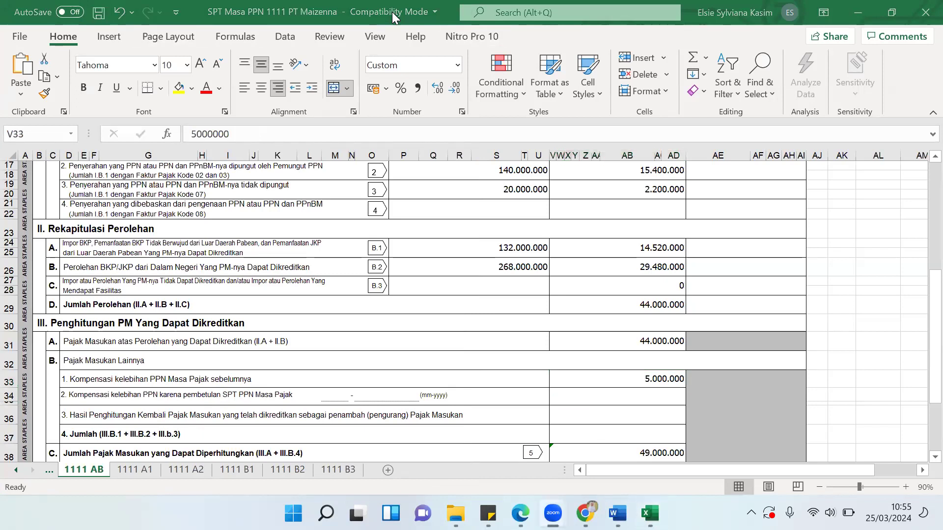
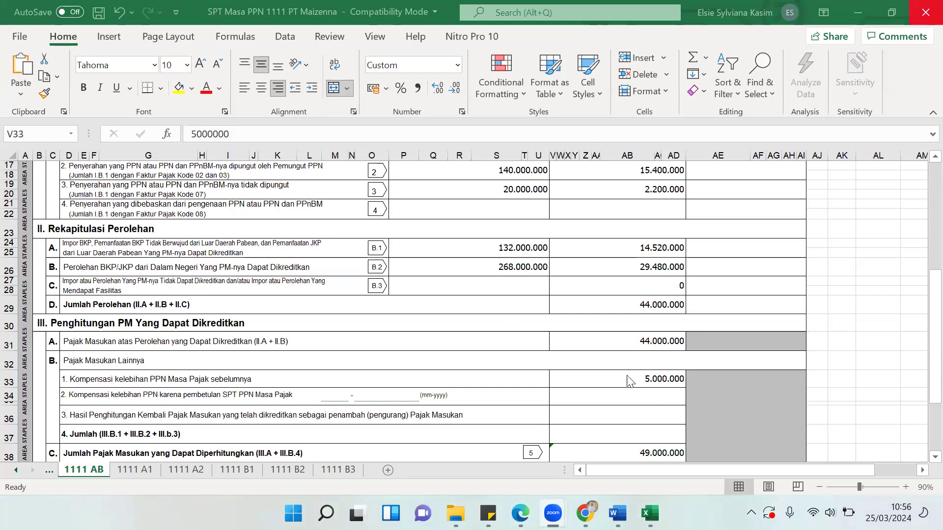
Inspect the Jumlah Pajak Masukan yang Dapat Diperhitungkan cell (III.C) and review the sales and purchase recapitulations on 1111 AB
left_click(624, 453)
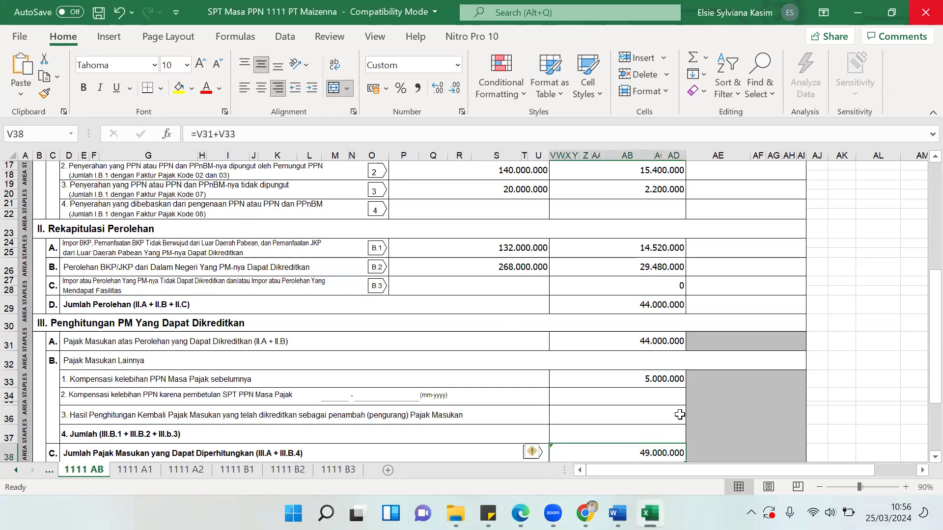
scroll(679, 414, "down", 1)
scroll(679, 379, "up", 1)
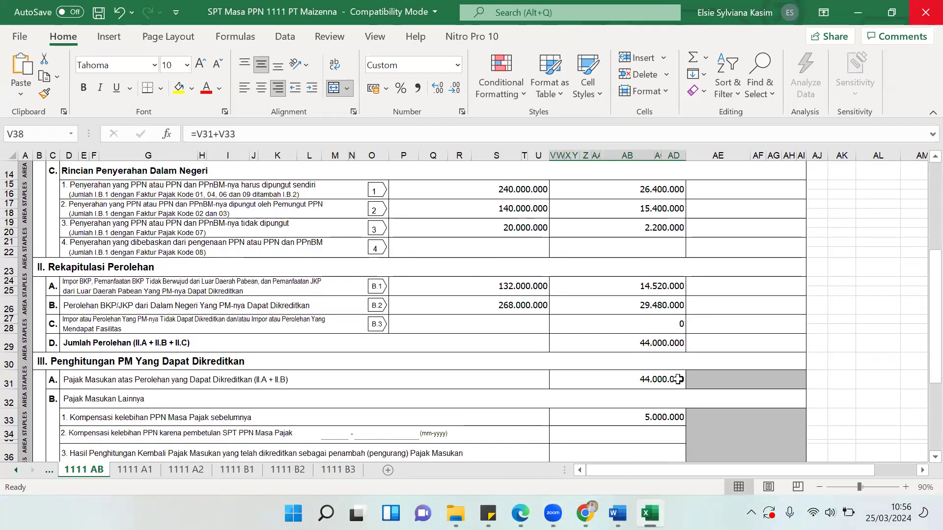
scroll(665, 346, "up", 1)
scroll(666, 346, "up", 1)
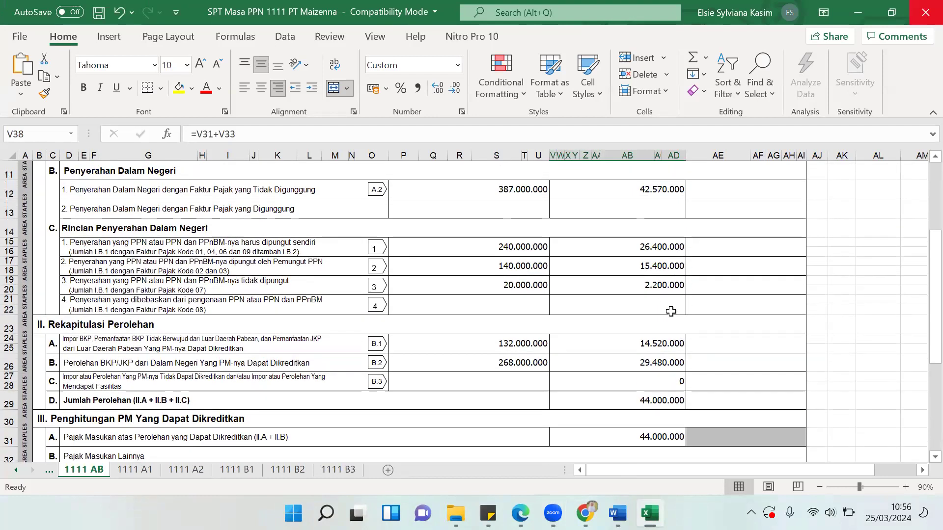
scroll(667, 313, "up", 2)
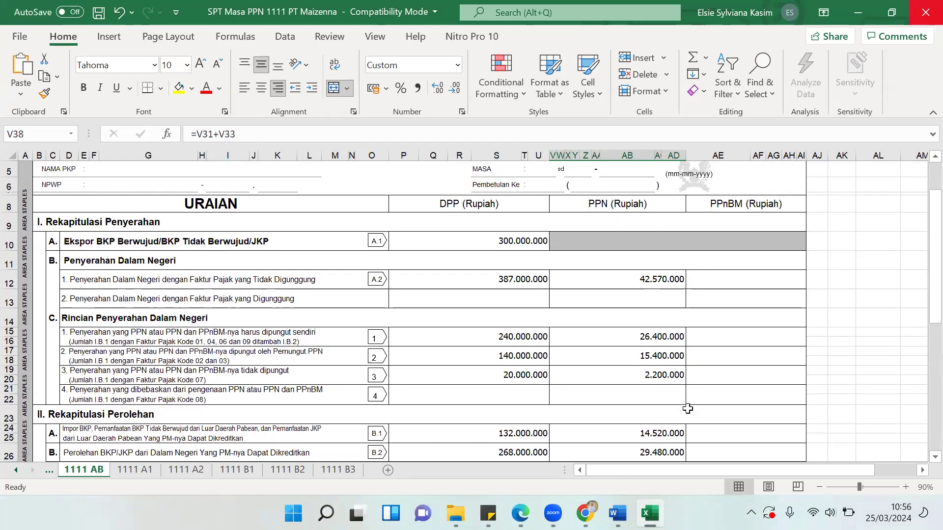
scroll(694, 392, "down", 3)
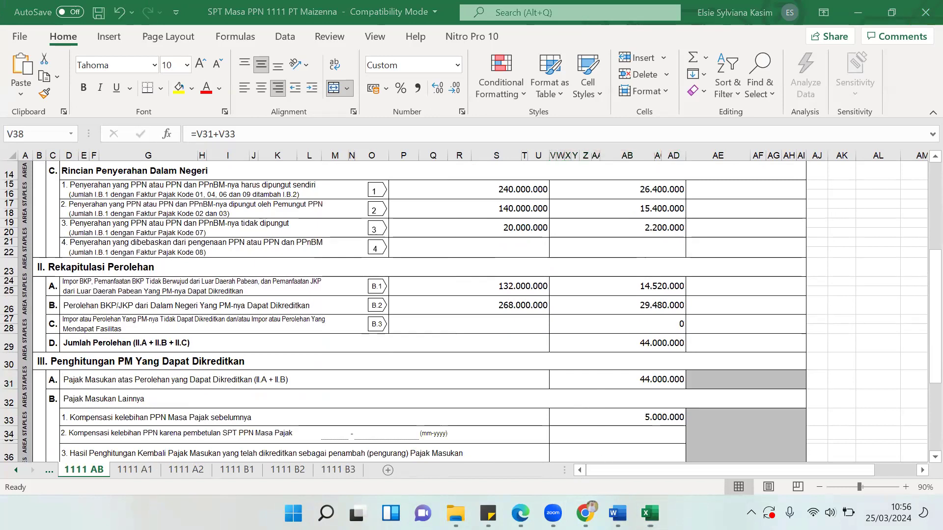
Examine I. Penyerahan Barang dan Jasa and II. Penghitungan PPN Kurang Bayar / Lebih Bayar on the 1111 Induk sheet
left_click(11, 471)
left_click(16, 471)
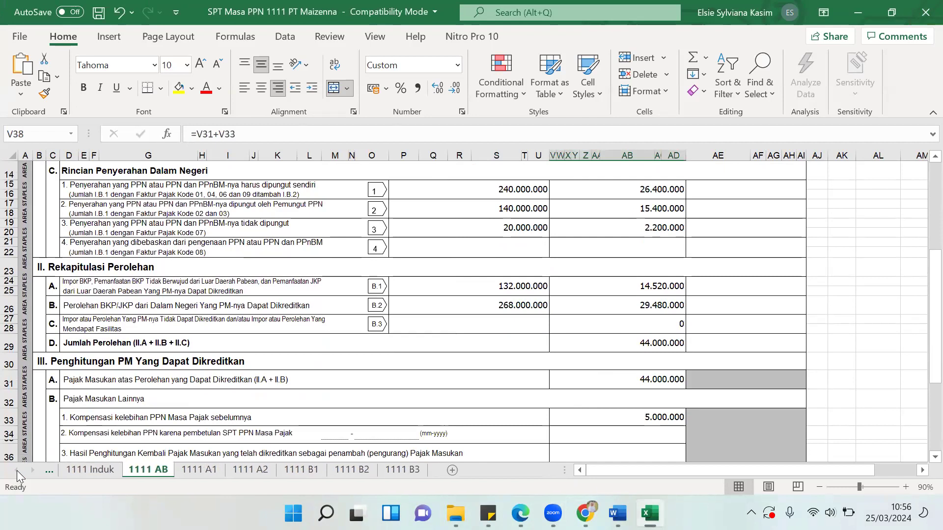
left_click(84, 469)
scroll(530, 391, "up", 4)
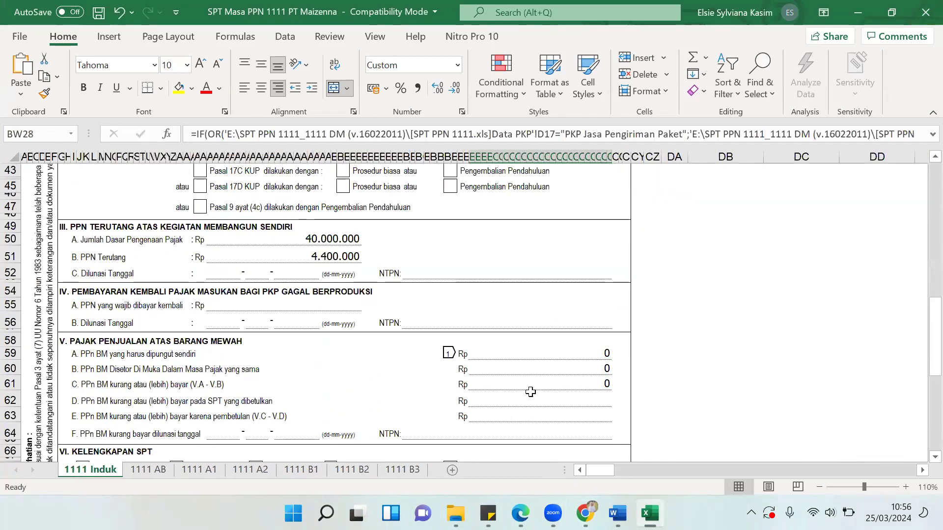
scroll(530, 391, "up", 11)
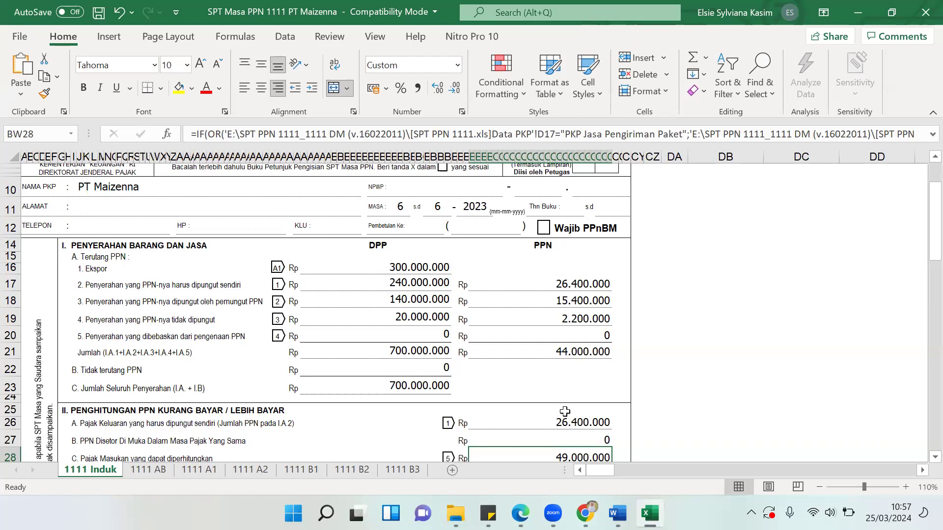
scroll(545, 414, "down", 2)
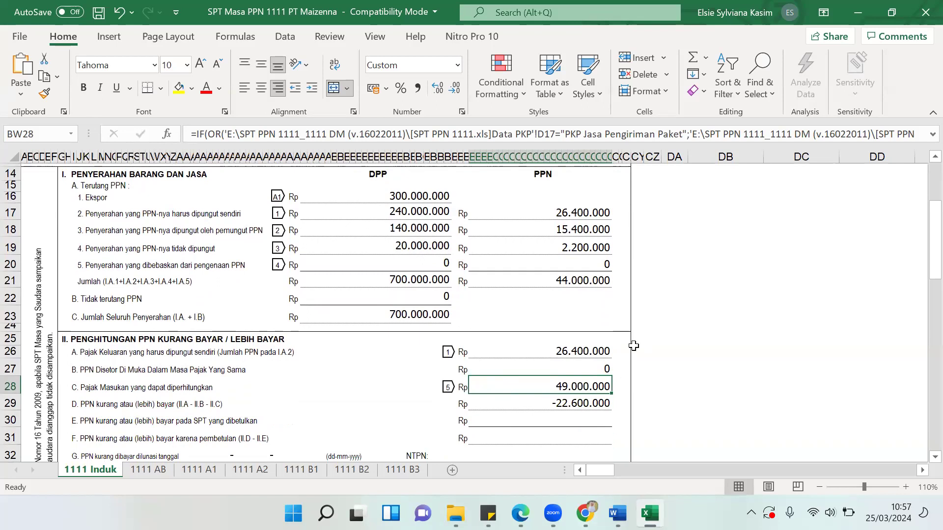
Annotate section II of 1111 Induk with the text "PK" beside II.A and "PM" beside II.C
left_click(628, 281)
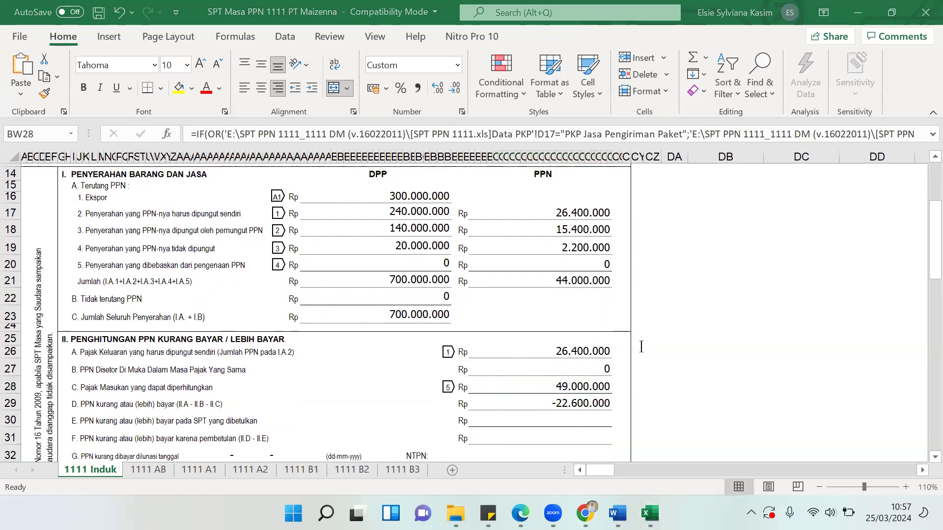
left_click(649, 338)
type("PK")
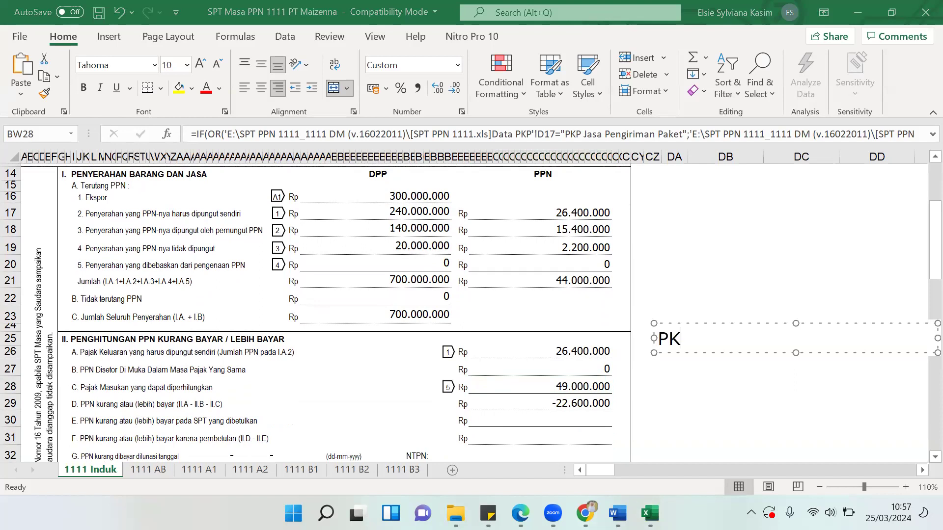
left_click(648, 391)
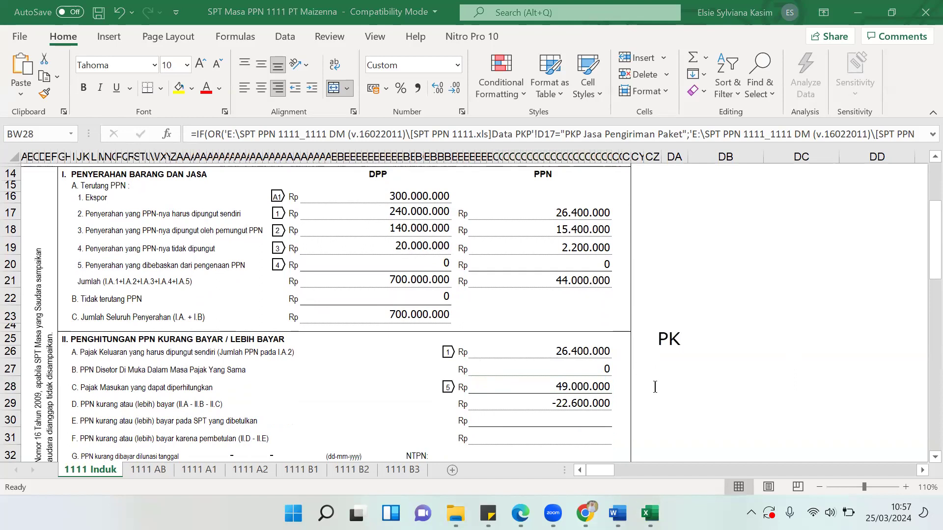
left_click(655, 385)
type("PM")
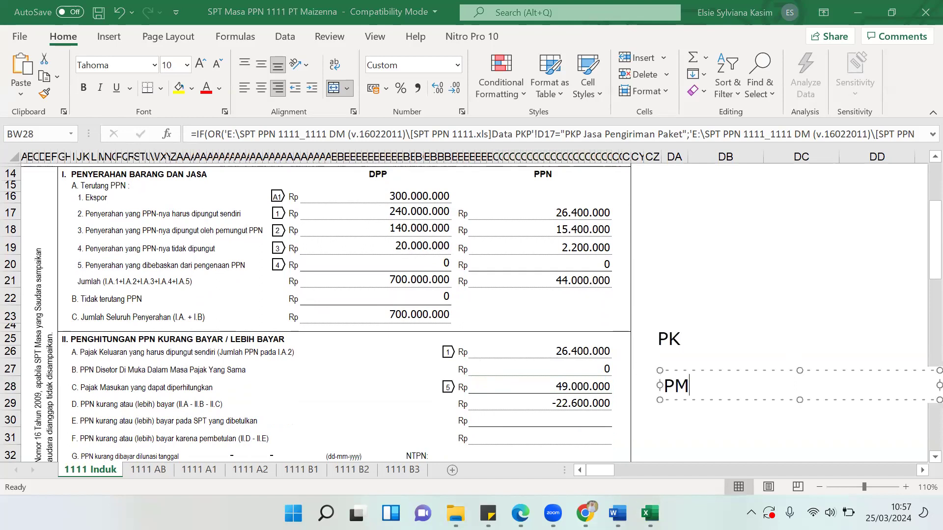
left_click_drag(741, 369, 730, 376)
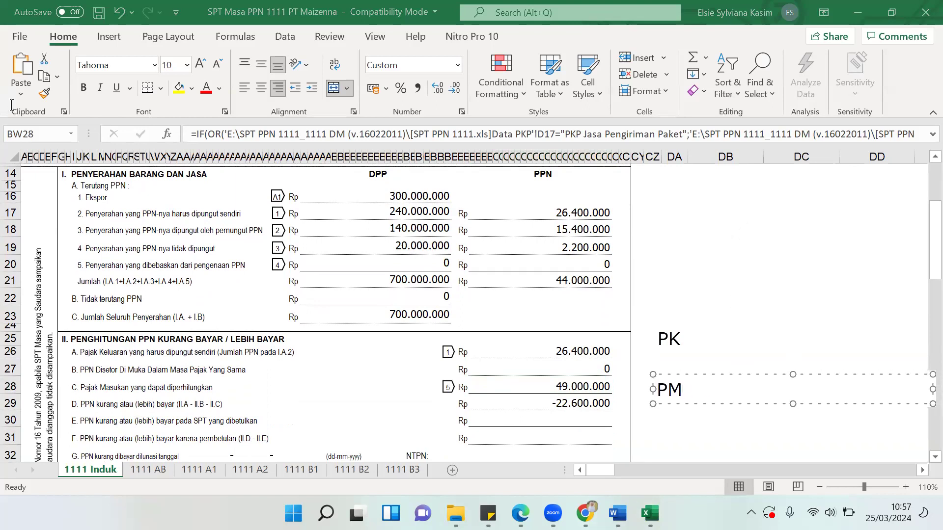
key("Escape")
key("Escape")
Highlight the PPN amounts of I.A.2 and II.A, and box those of I.A.3, I.A.4, II.C and II.D
left_click_drag(539, 195, 620, 219)
left_click_drag(541, 340, 619, 361)
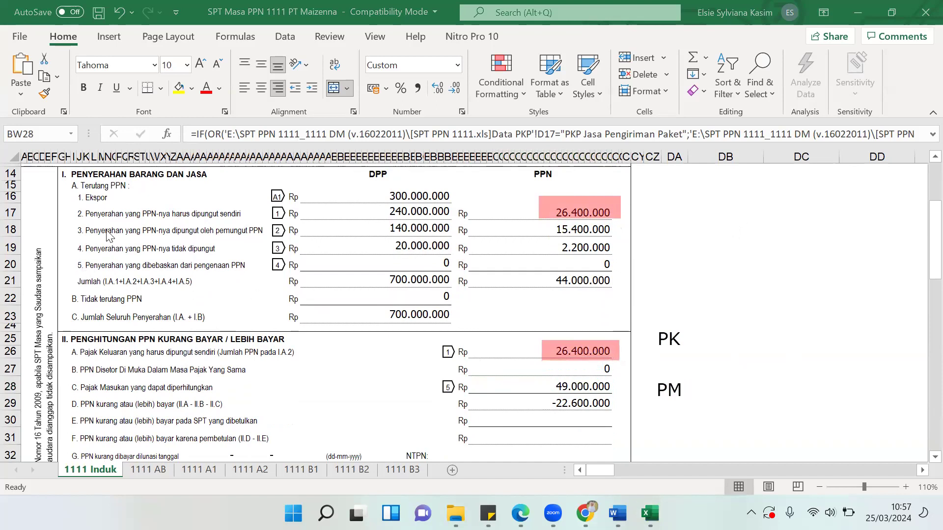
left_click_drag(551, 220, 621, 238)
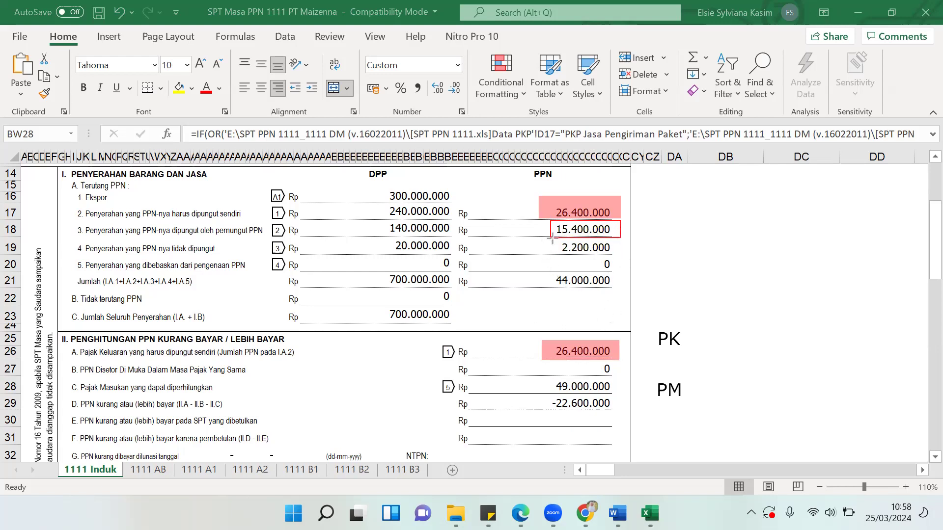
left_click_drag(547, 238, 624, 256)
mouse_move(547, 378)
left_mouse_down()
mouse_move(574, 393)
mouse_move(613, 394)
left_mouse_up()
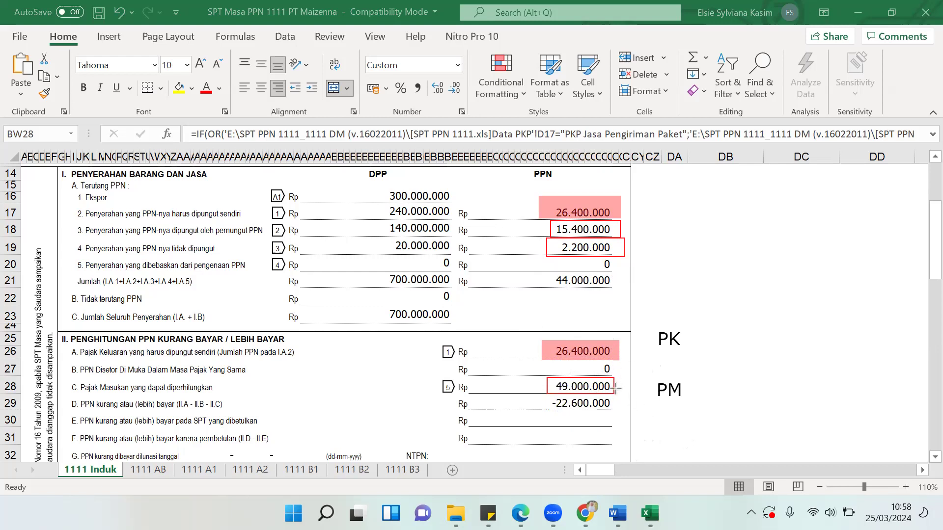
left_click_drag(548, 395, 616, 411)
Place the MODUL_1111 document beside the workbook, showing Informasi Tambahan next to section III of 1111 Induk
scroll(486, 317, "down", 1)
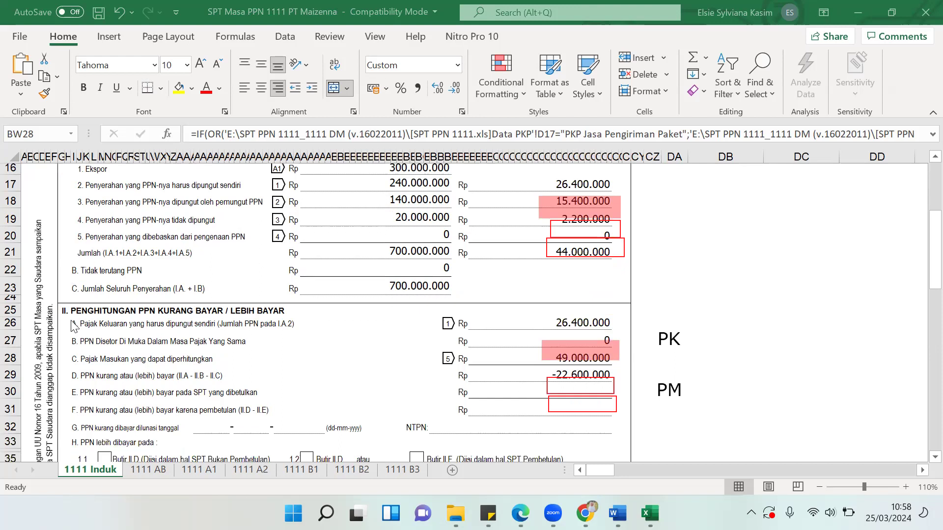
scroll(363, 309, "down", 5)
scroll(404, 299, "down", 1)
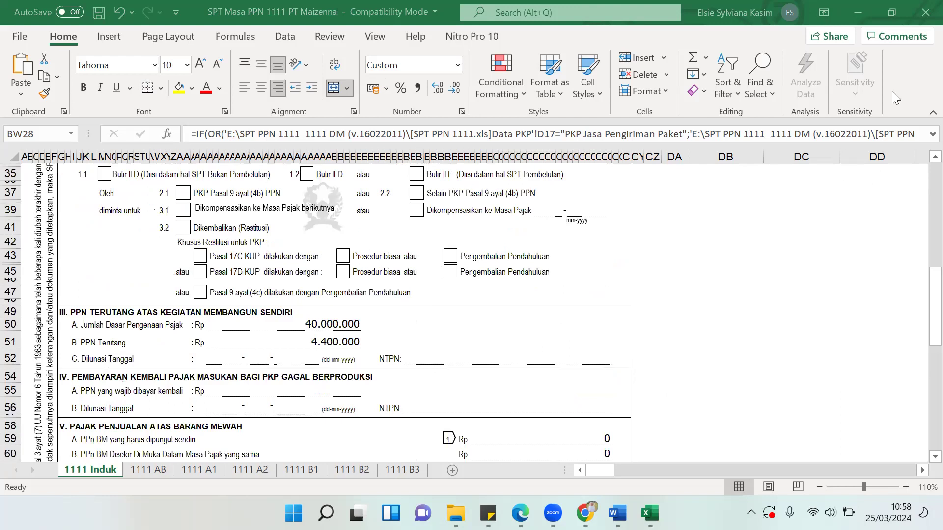
mouse_move(890, 14)
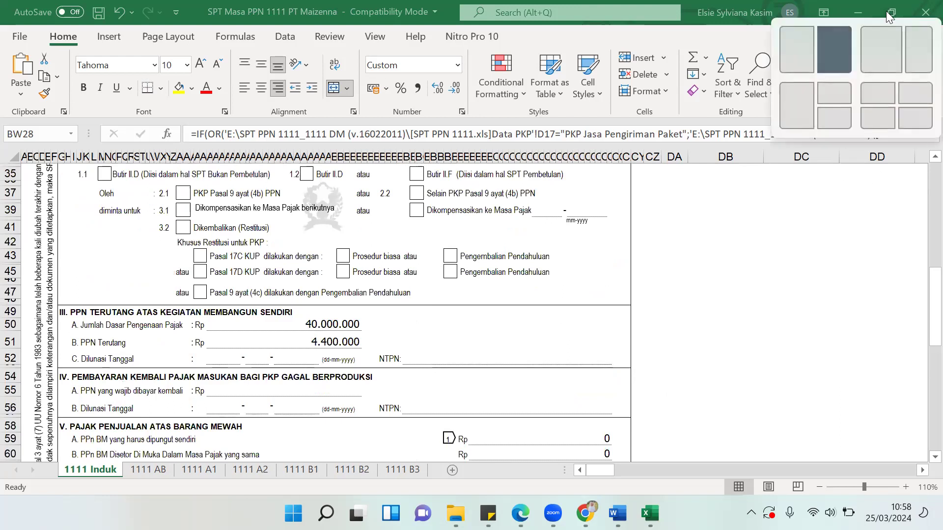
left_click(834, 50)
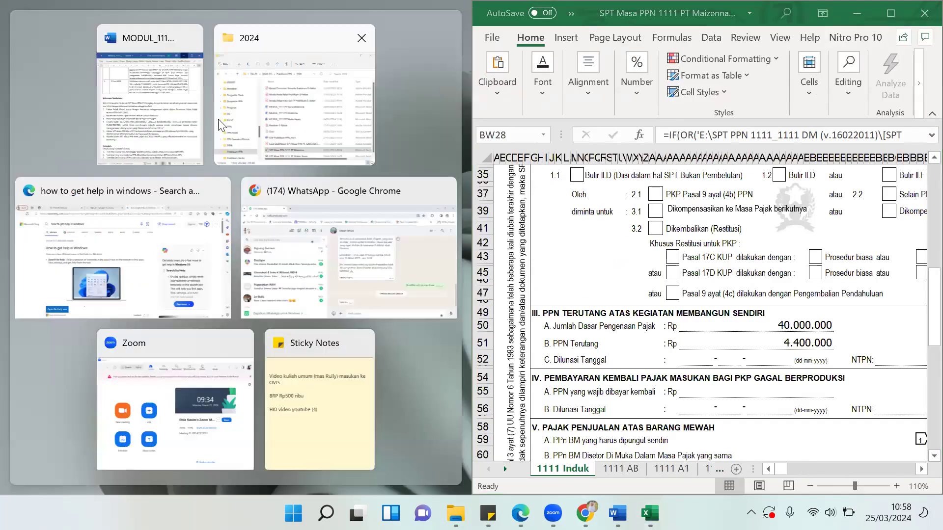
left_click(157, 130)
scroll(258, 329, "down", 1)
scroll(257, 329, "down", 1)
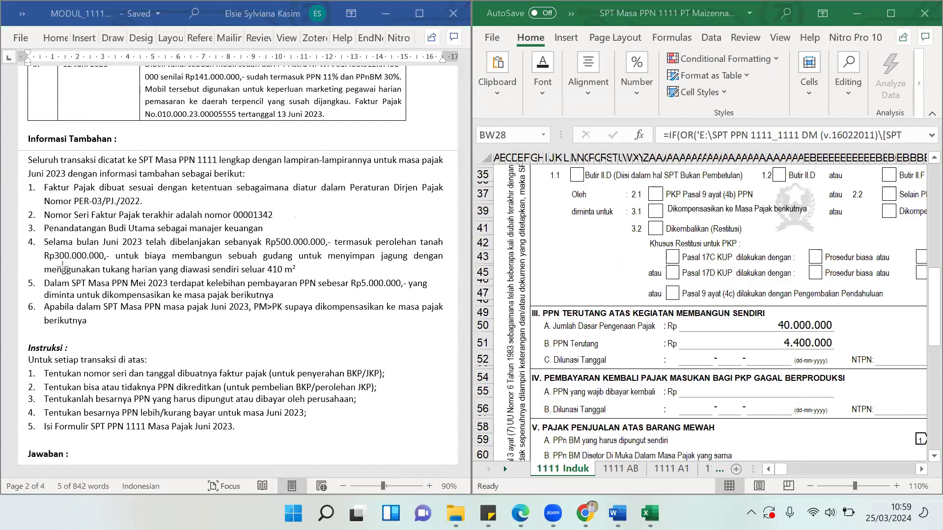
Highlight item 4 of Informasi Tambahan, box "410 m²", and add the note "PPN KMS min 200 meter" / "199 meter ke bawah"
left_click_drag(41, 238, 454, 276)
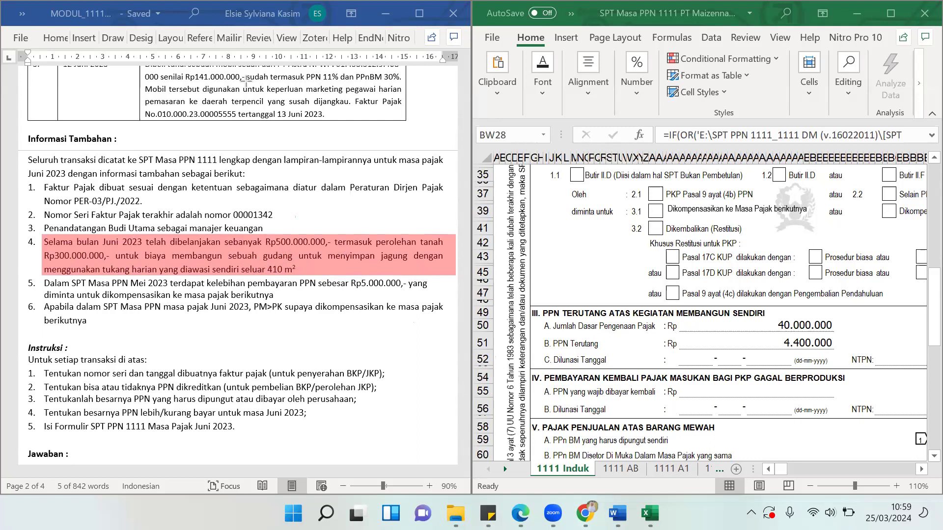
left_click_drag(261, 265, 305, 282)
left_click(197, 142)
type("PPN KMS")
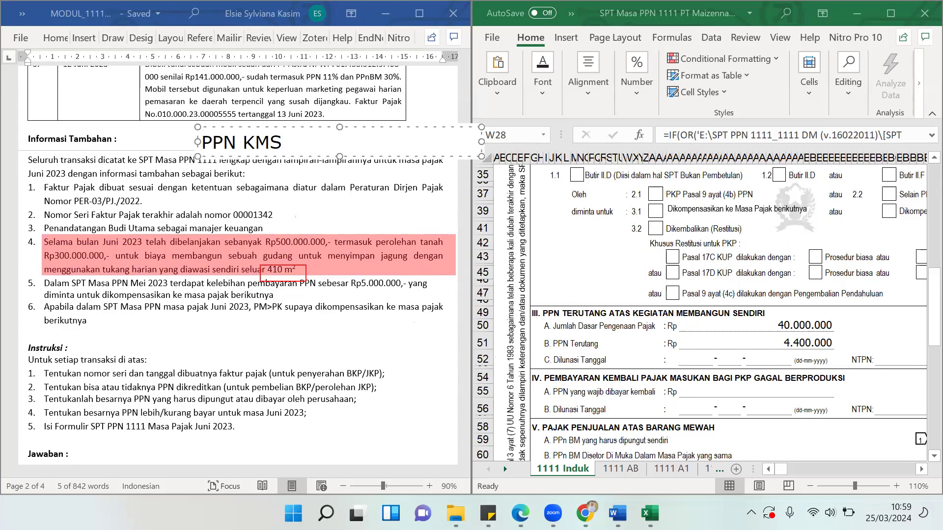
type(" min 200 ")
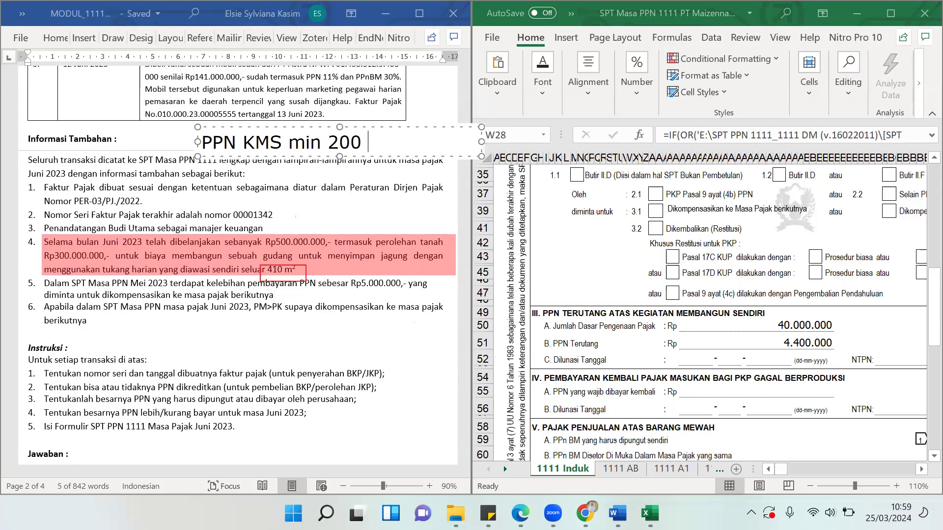
type("meter")
key("Return")
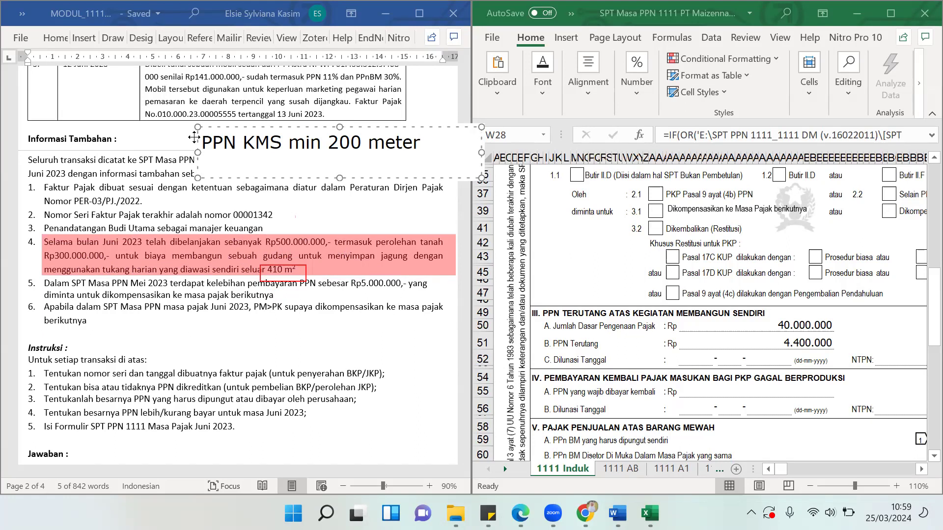
type("199 meter")
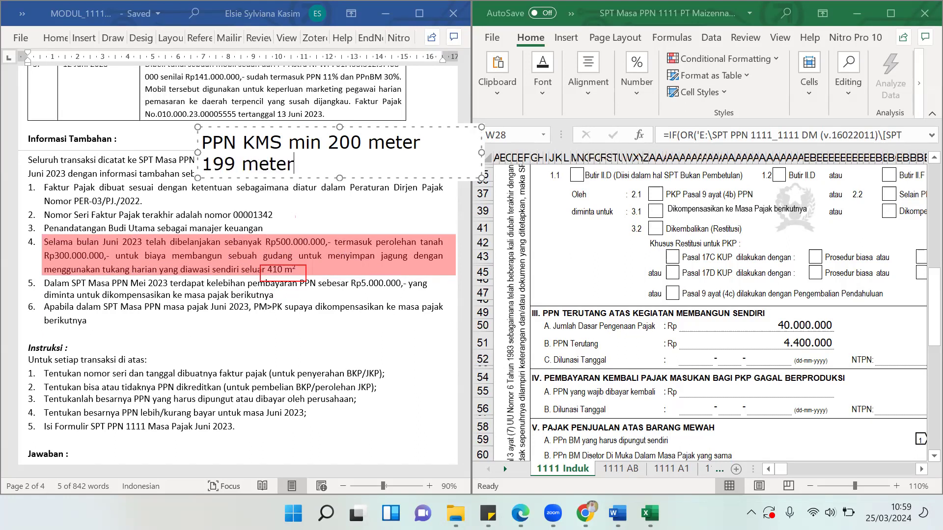
type(" ke bawah")
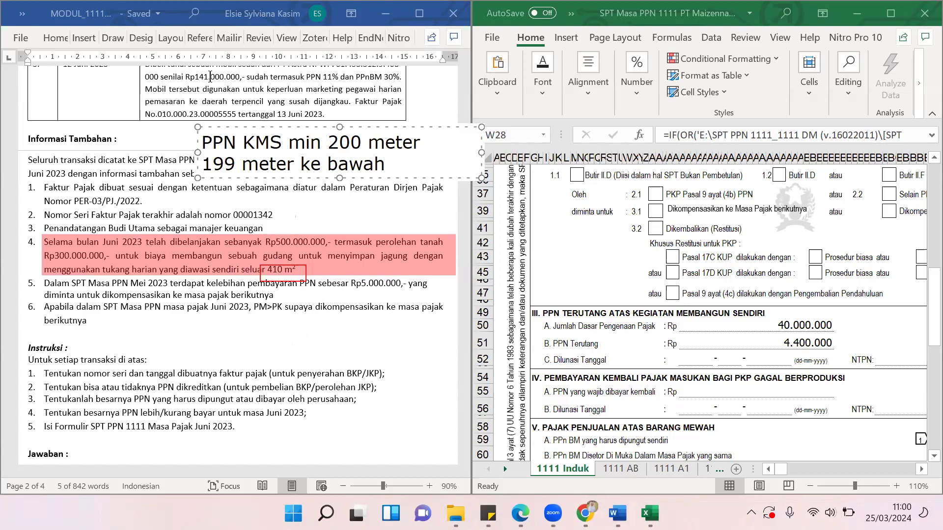
left_click(319, 181)
Mark the land acquisition phrase and Rp300.000.000 in item 4, and place the note "500 - 300 = 200" below item 6
left_click_drag(331, 237, 454, 241)
left_click_drag(44, 252, 113, 260)
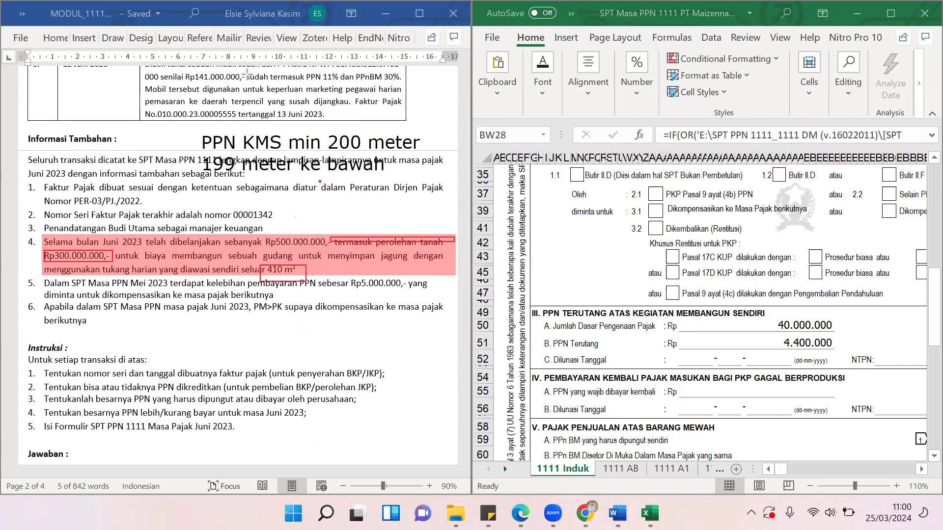
left_click(348, 335)
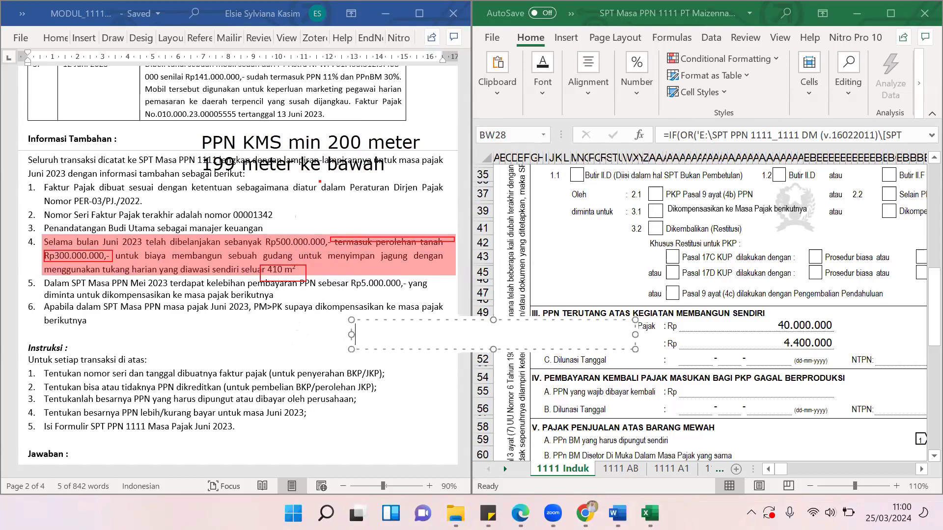
type("500 - 300 = 2")
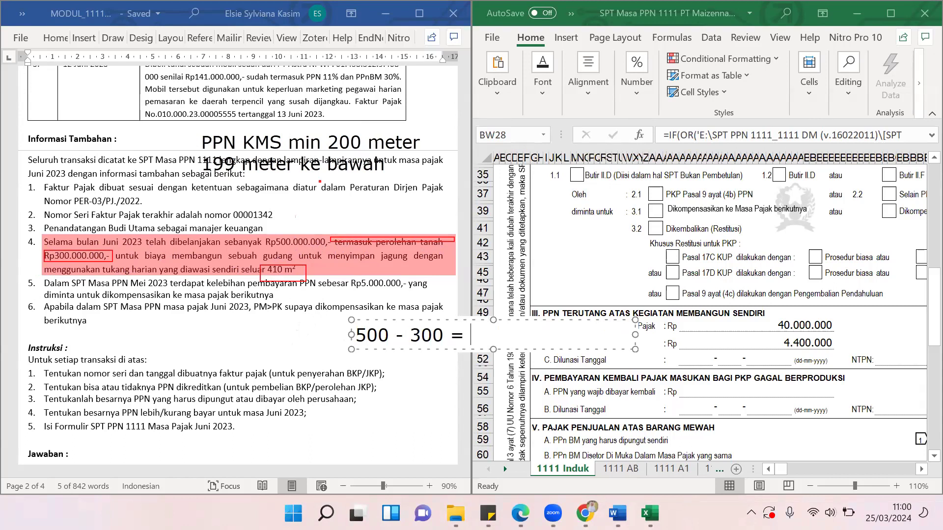
type("00")
left_click_drag(534, 320, 343, 310)
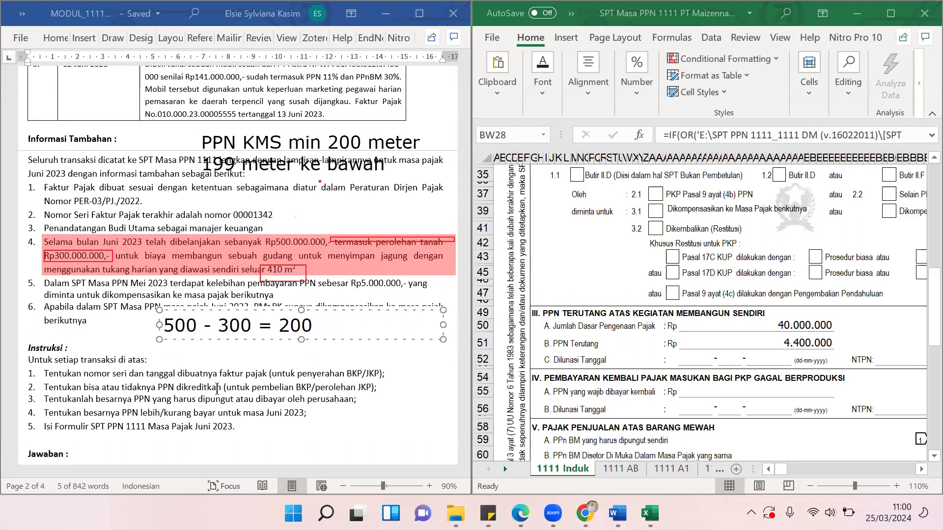
Start a new text annotation beneath the "500 - 300 = 200" note
left_click(189, 361)
left_click(189, 362)
type("DPP")
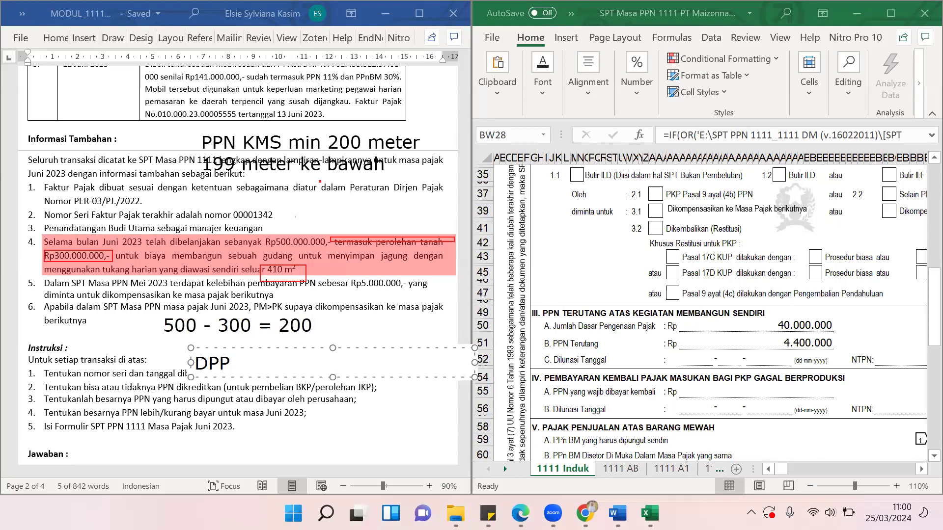
type("= 20")
key("BackSpace")
key("BackSpace")
key("BackSpace")
key("BackSpace")
key("BackSpace")
key("BackSpace")
key("BackSpace")
key("BackSpace")
type("PPN KMS")
key("BackSpace")
key("BackSpace")
key("BackSpace")
key("BackSpace")
key("BackSpace")
key("BackSpace")
key("BackSpace")
Write the formula "KMS PPN = 20% x 11% x DPP" in the text annotation and center it beneath the "500 - 300 = 200" note
type("KMS PPN =")
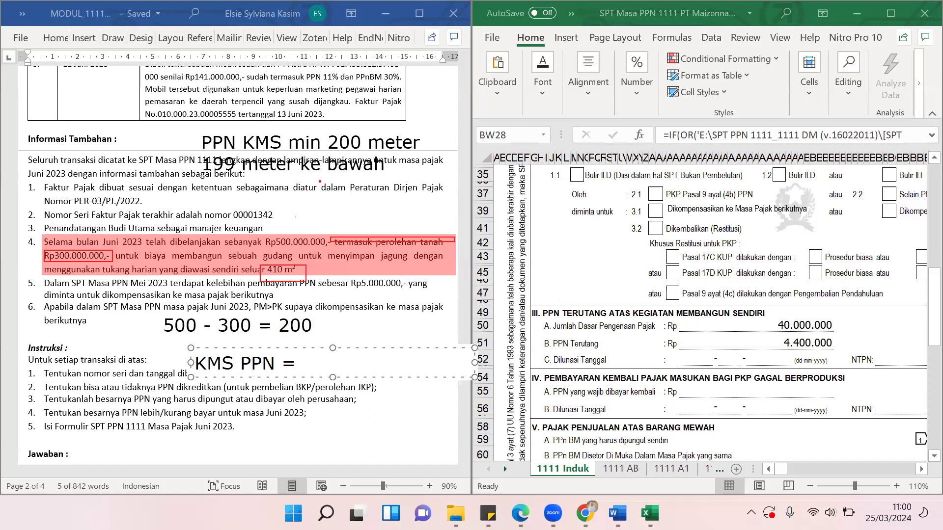
type(" 20% x 11% x ")
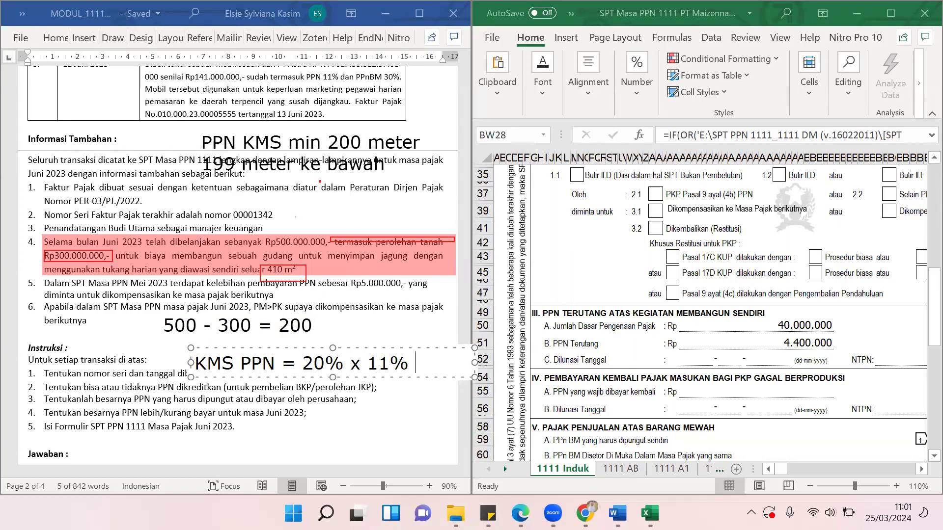
type("harga")
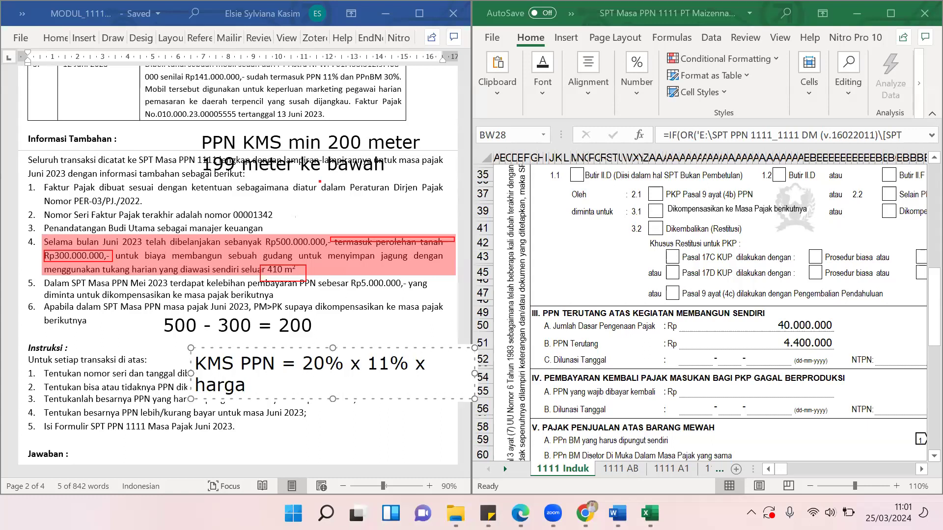
key("BackSpace")
key("BackSpace")
key("BackSpace")
key("BackSpace")
key("BackSpace")
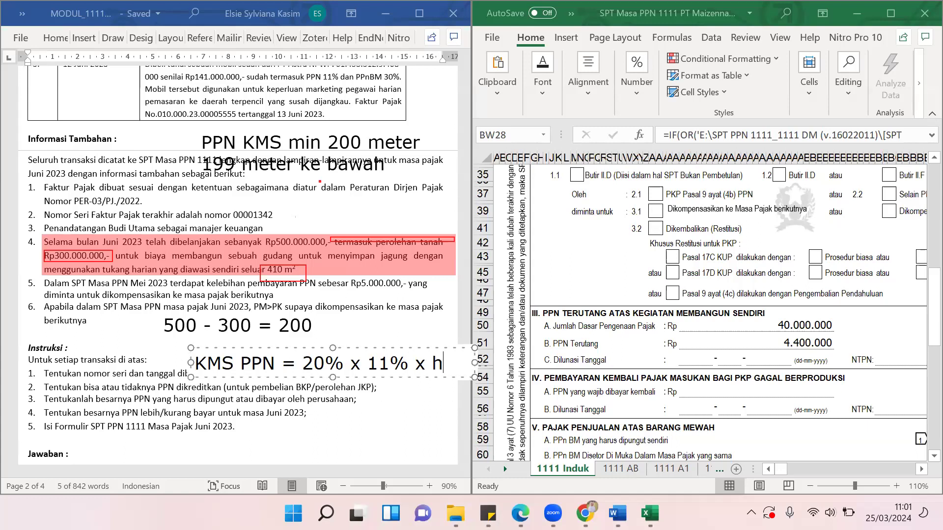
type("DPP")
left_click_drag(351, 347, 295, 347)
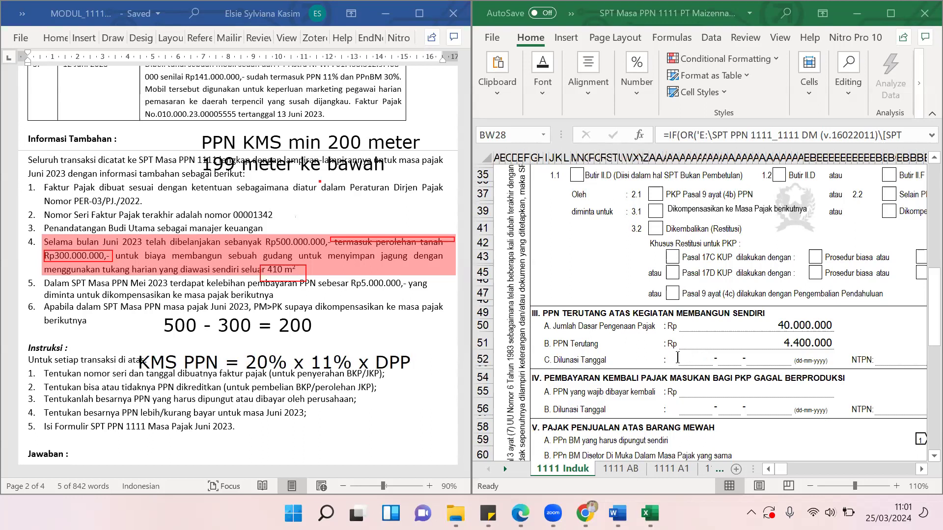
Annotate the Dilunasi Tanggal line in section III of 1111 Induk with the date "15/7/23"
left_click(677, 357)
type("15")
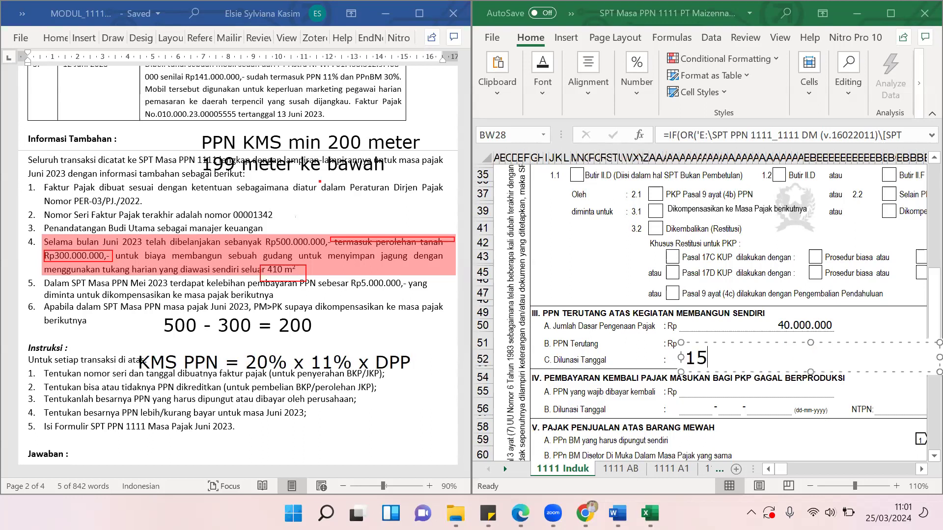
type("/7/23")
key("Escape")
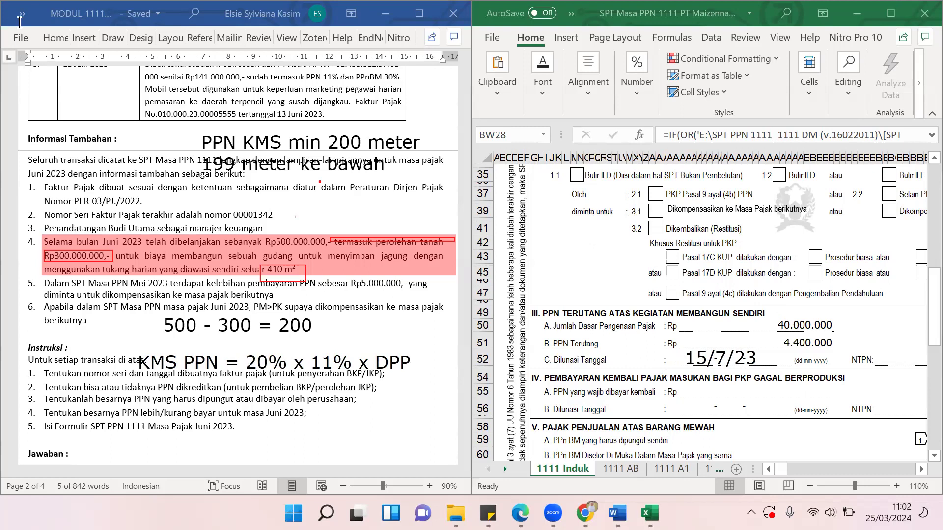
Maximize the SPT Masa PPN workbook and review the 1111 Induk form from section III to the Pernyataan block and back to its header
left_click(890, 15)
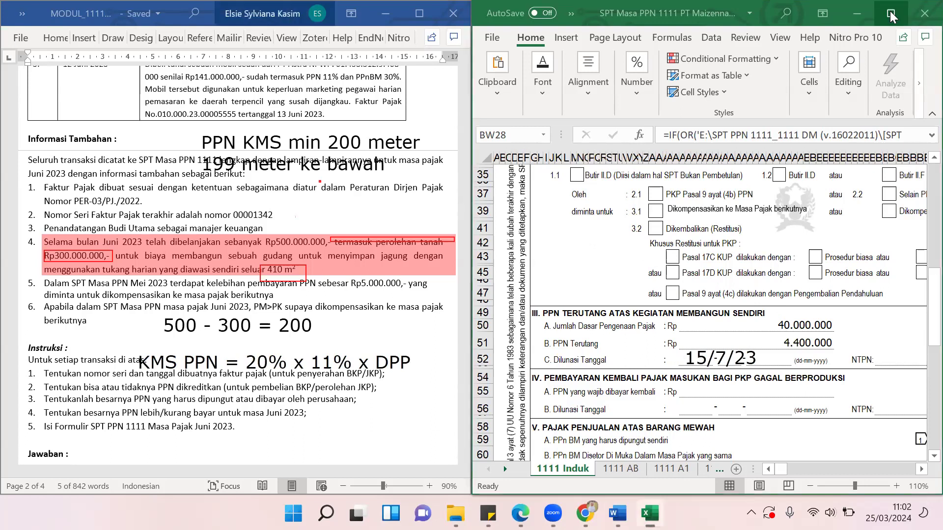
left_click(890, 15)
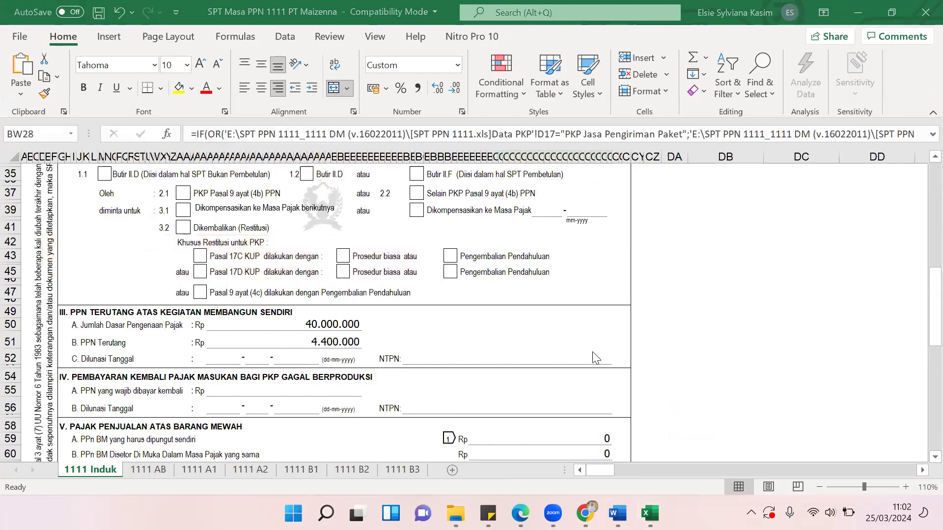
scroll(595, 357, "down", 2)
scroll(596, 353, "down", 3)
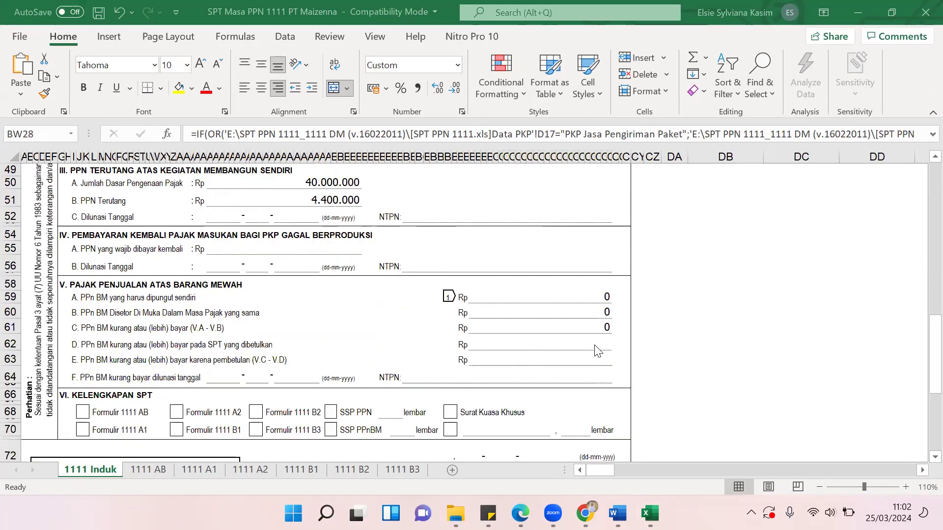
scroll(597, 352, "down", 3)
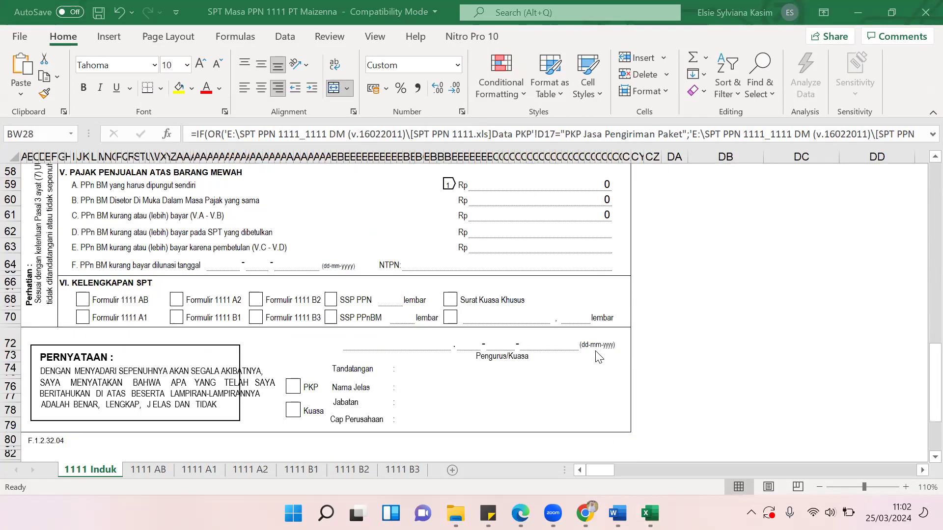
scroll(597, 357, "up", 12)
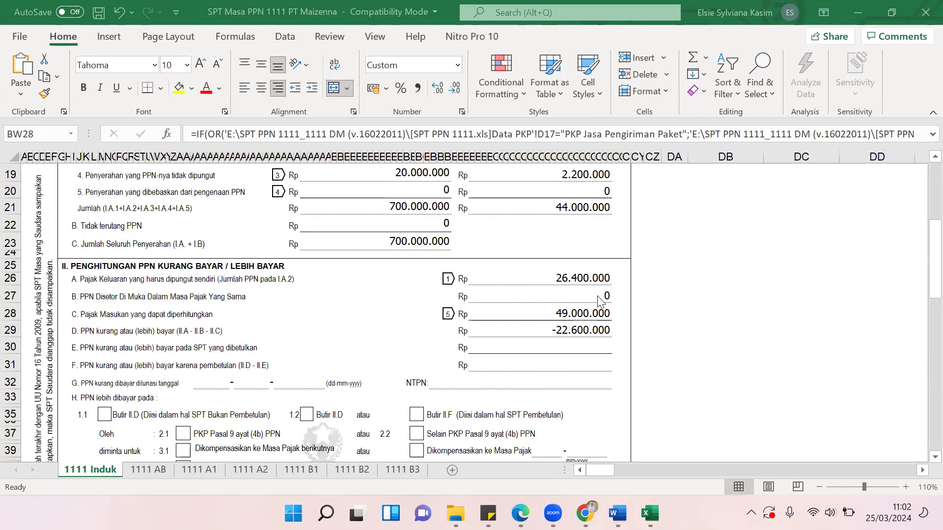
scroll(598, 300, "up", 6)
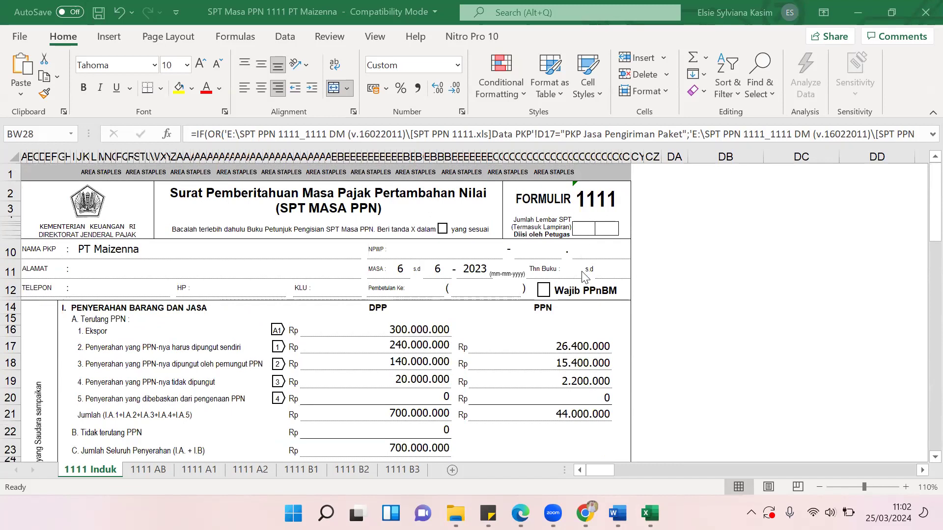
scroll(582, 277, "down", 1)
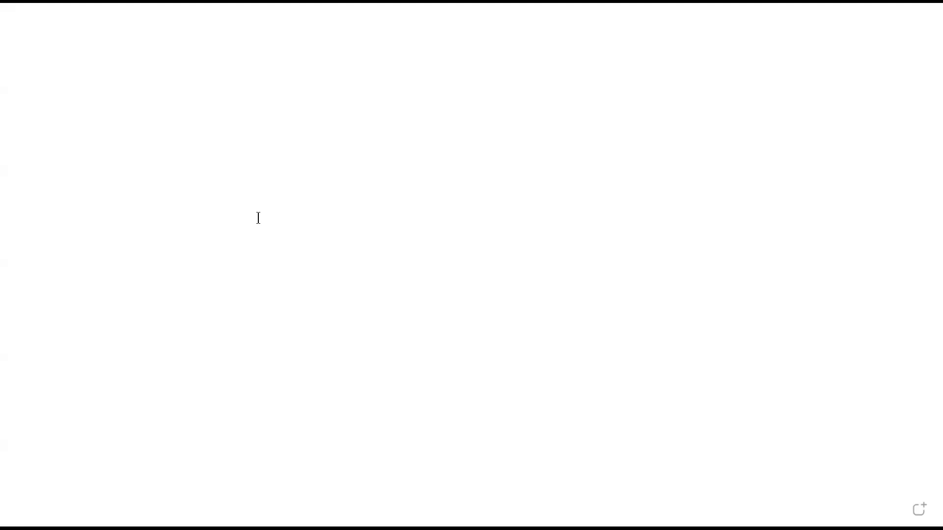
List "PT Meizena", the individual's name with the title Tn, and "Tarif" on separate lines in a new text note on the blank whiteboard
left_click(213, 189)
type("PT ")
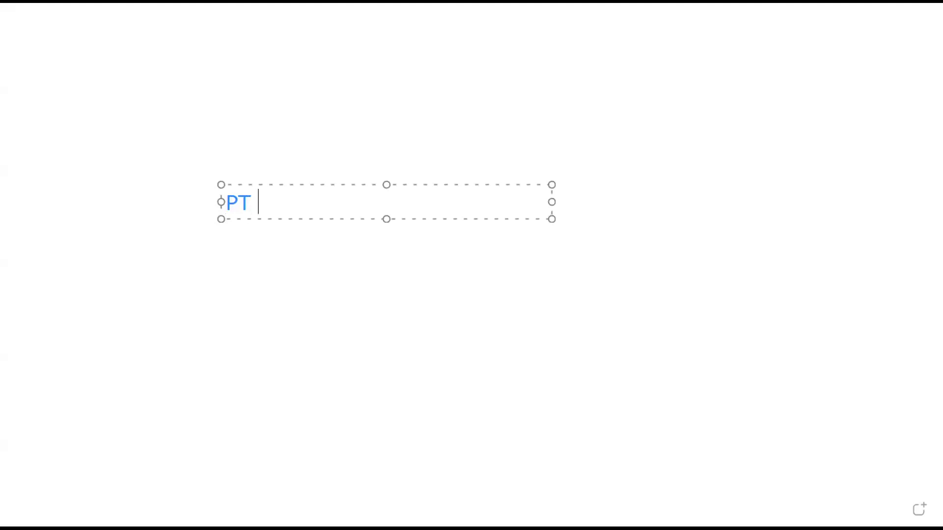
type("Meizena")
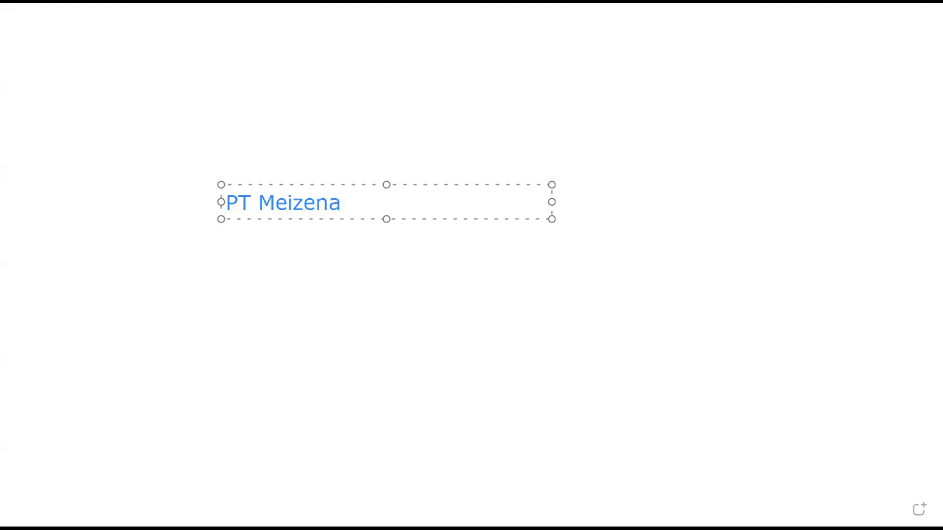
key("Return")
type("Tn ")
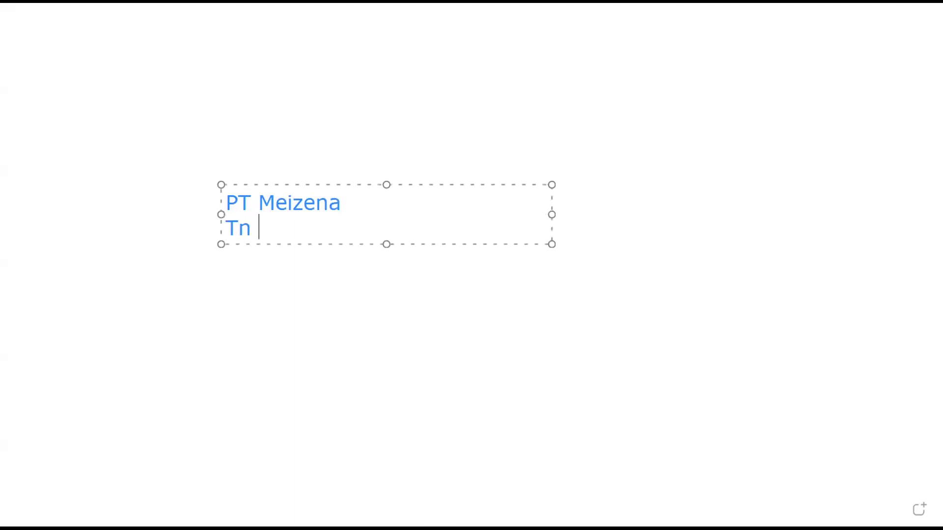
type("Makin Keren")
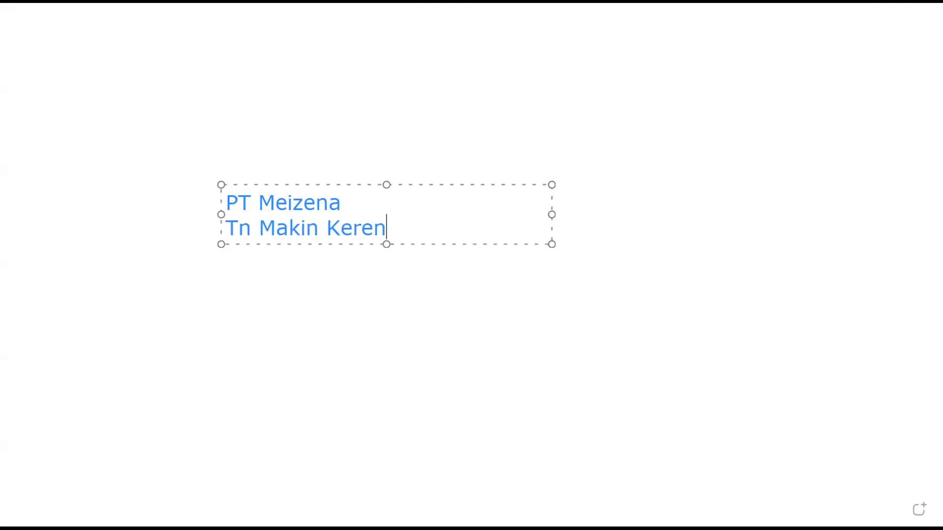
key("Return")
type("Tarif")
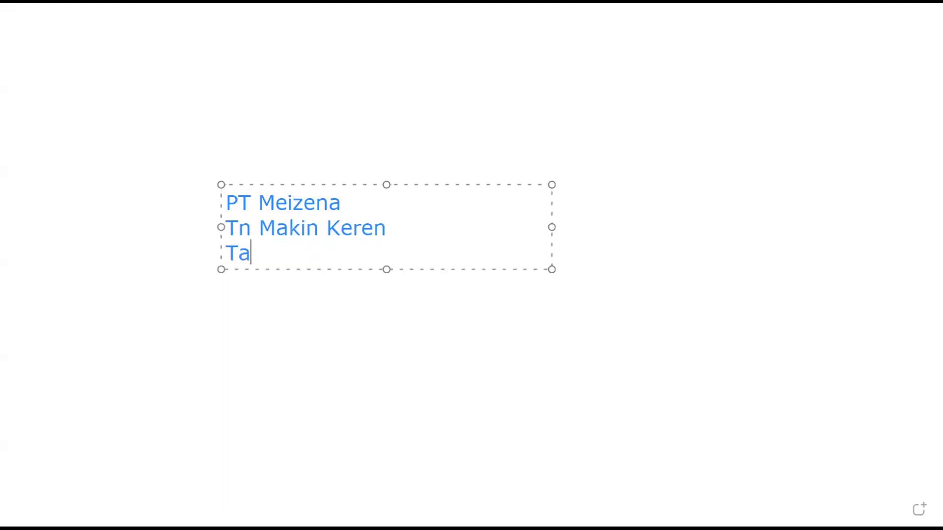